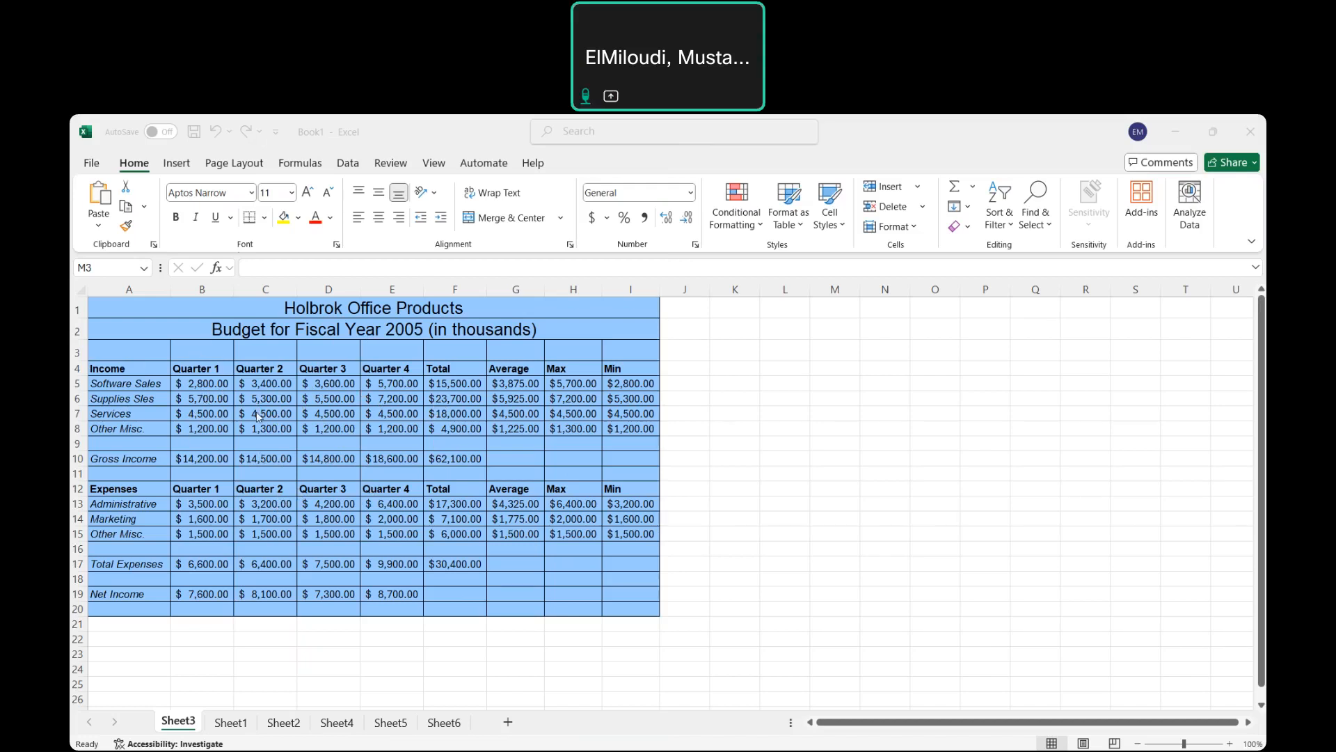
Select the income categories and quarterly figures in A4:E8, ready for the Insert ribbon.
left_click(135, 366)
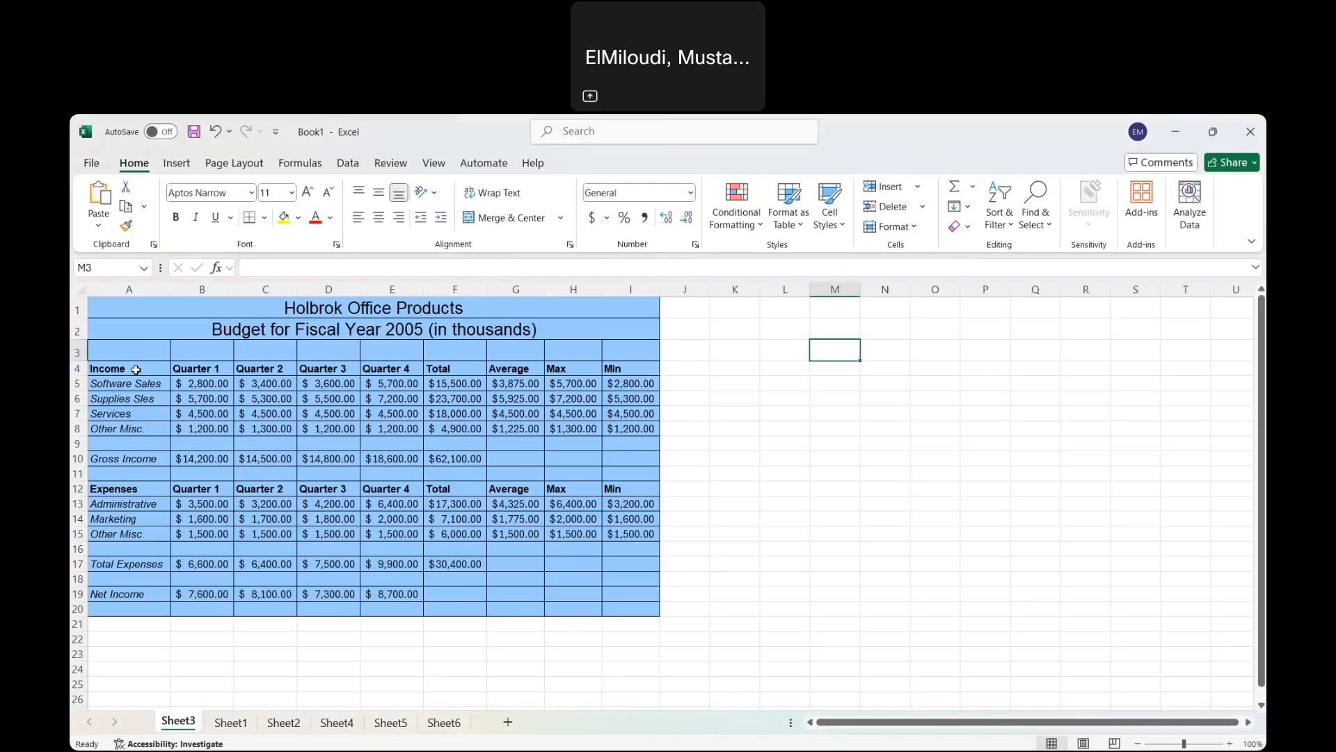
left_click(136, 368)
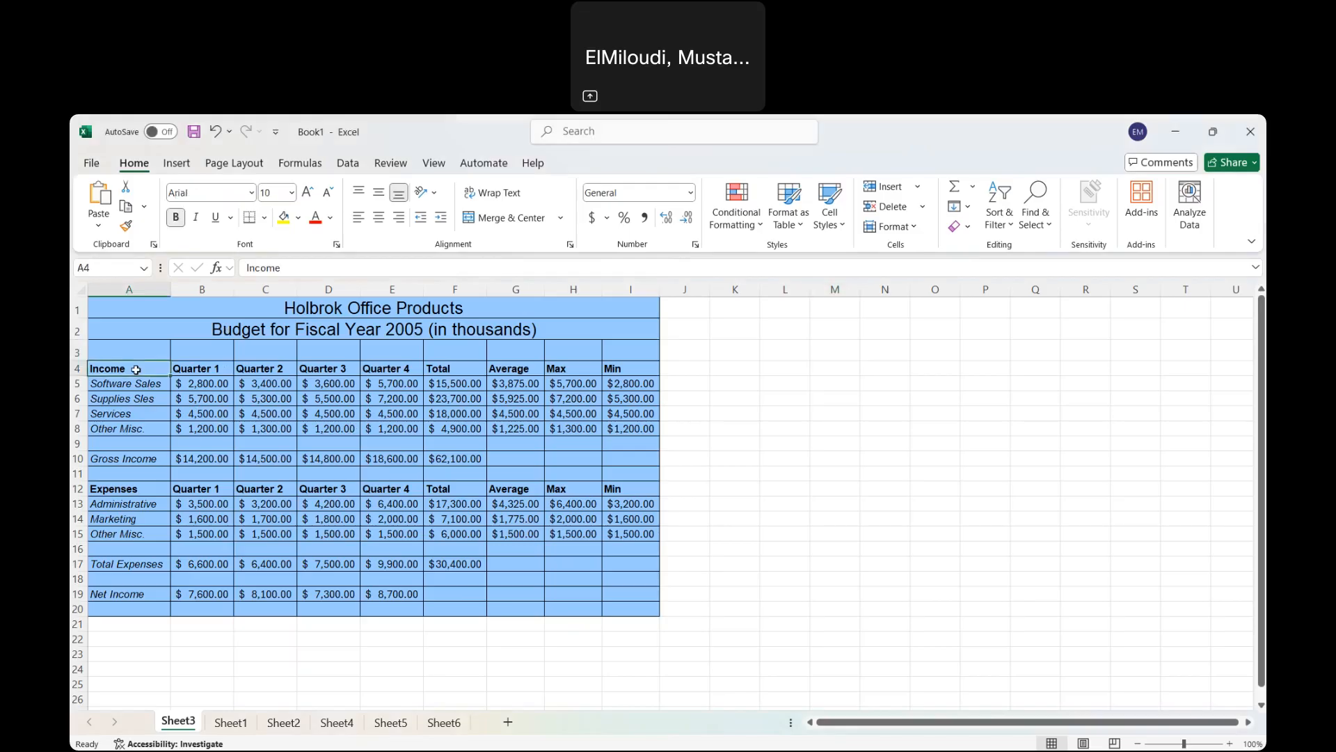
left_click_drag(136, 368, 404, 430)
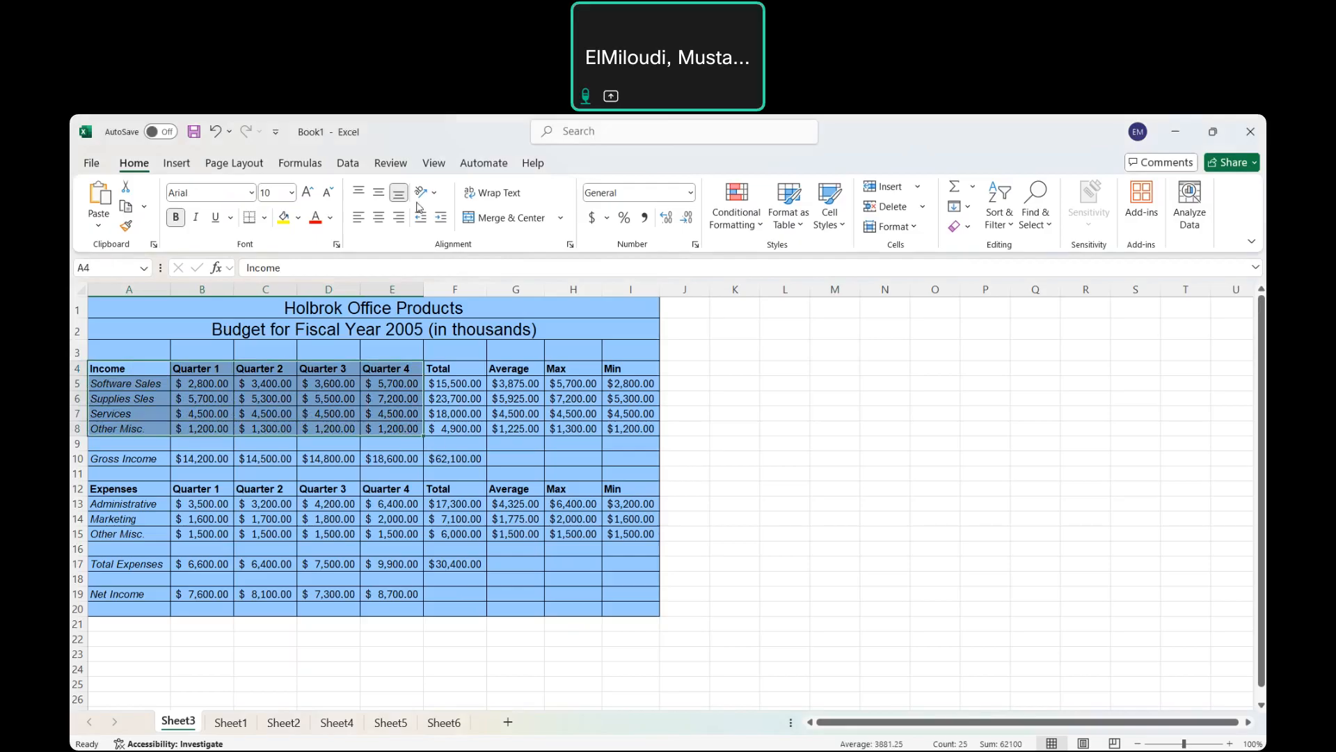
left_click(175, 164)
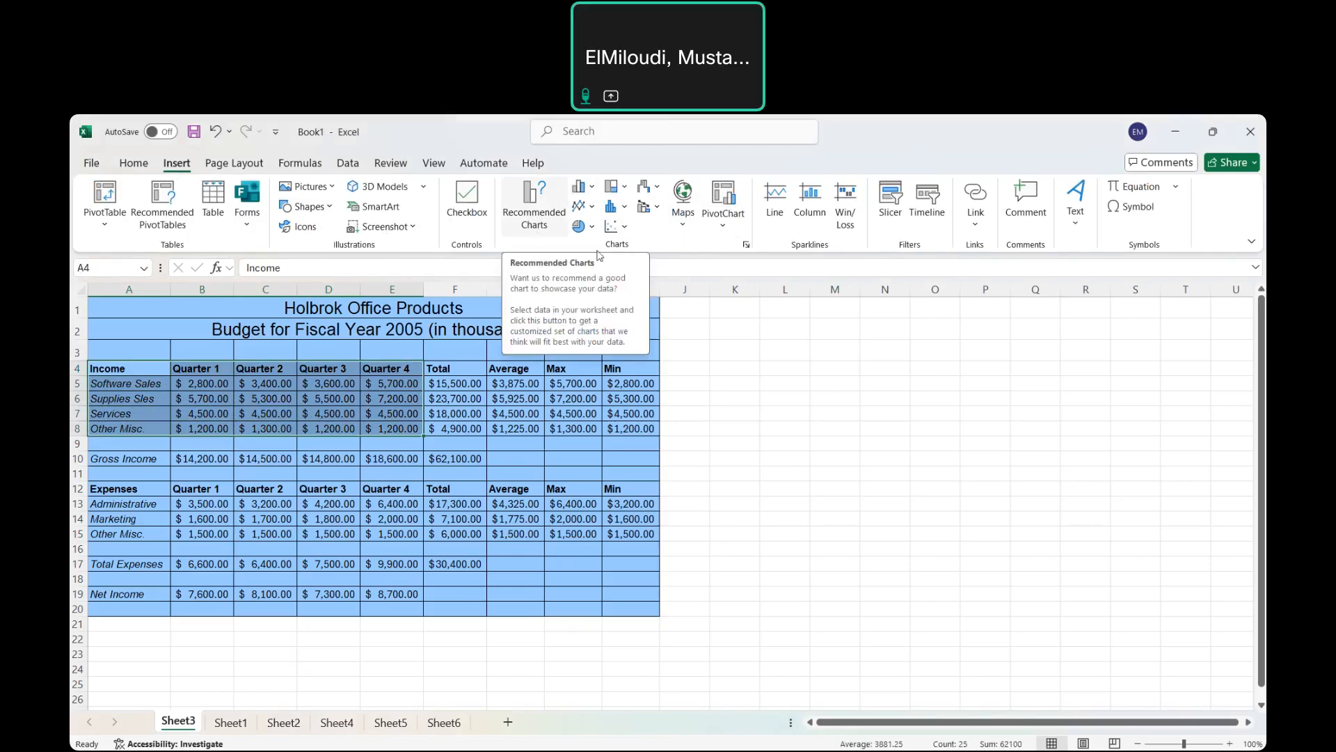
Insert a Clustered Column chart from All Charts > Column after previewing the other column variants.
left_click(746, 245)
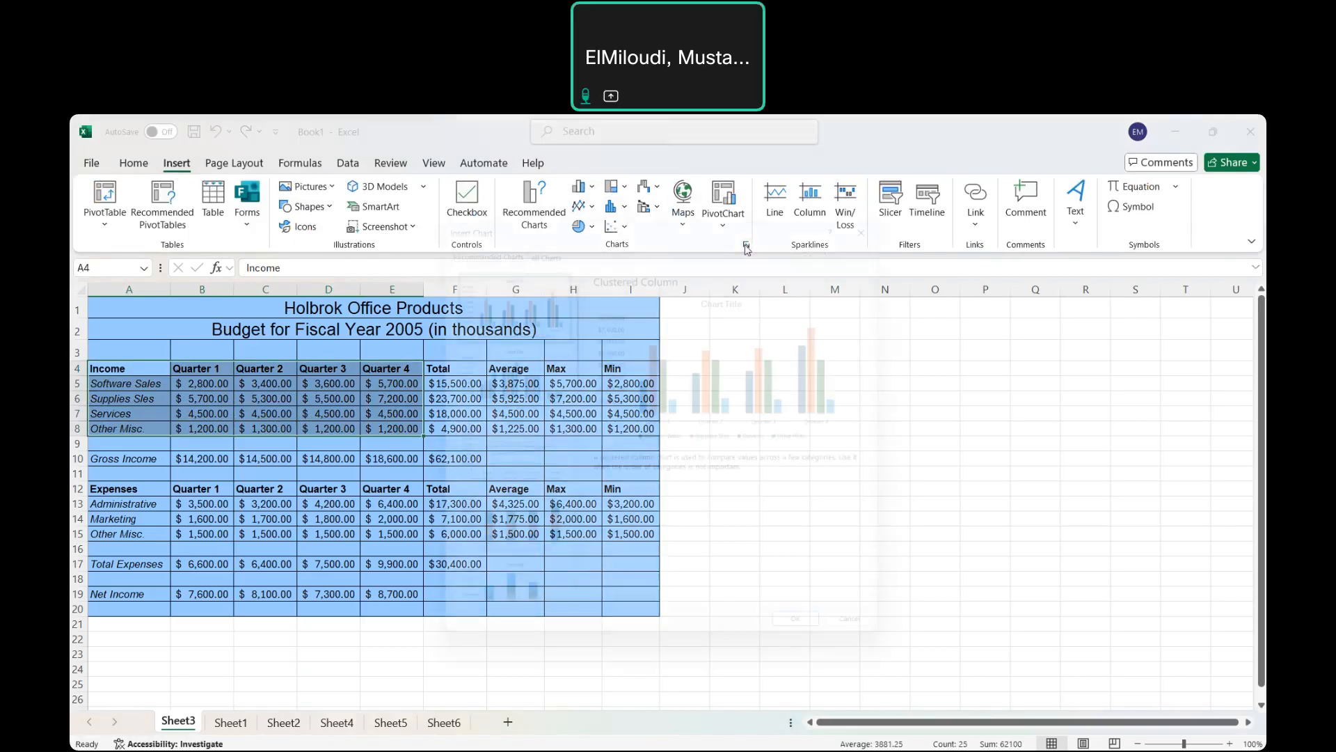
left_click(535, 236)
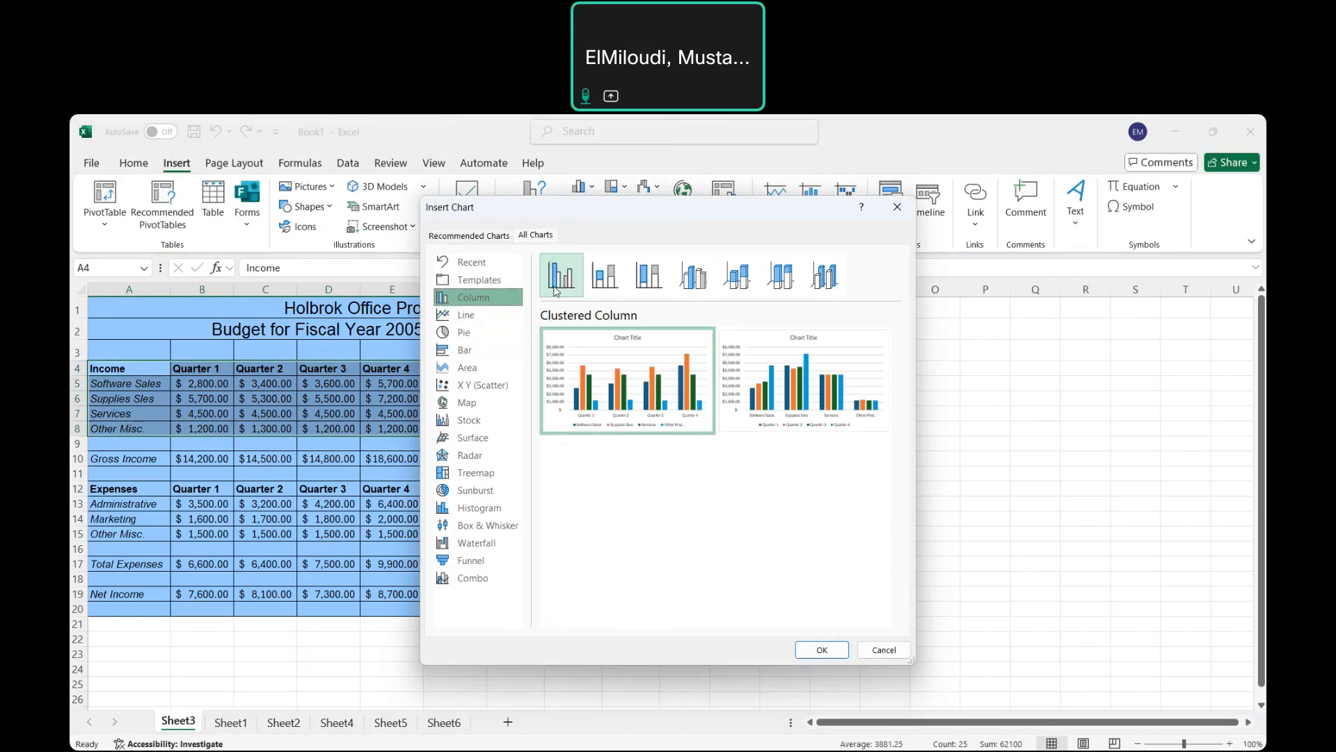
left_click(613, 282)
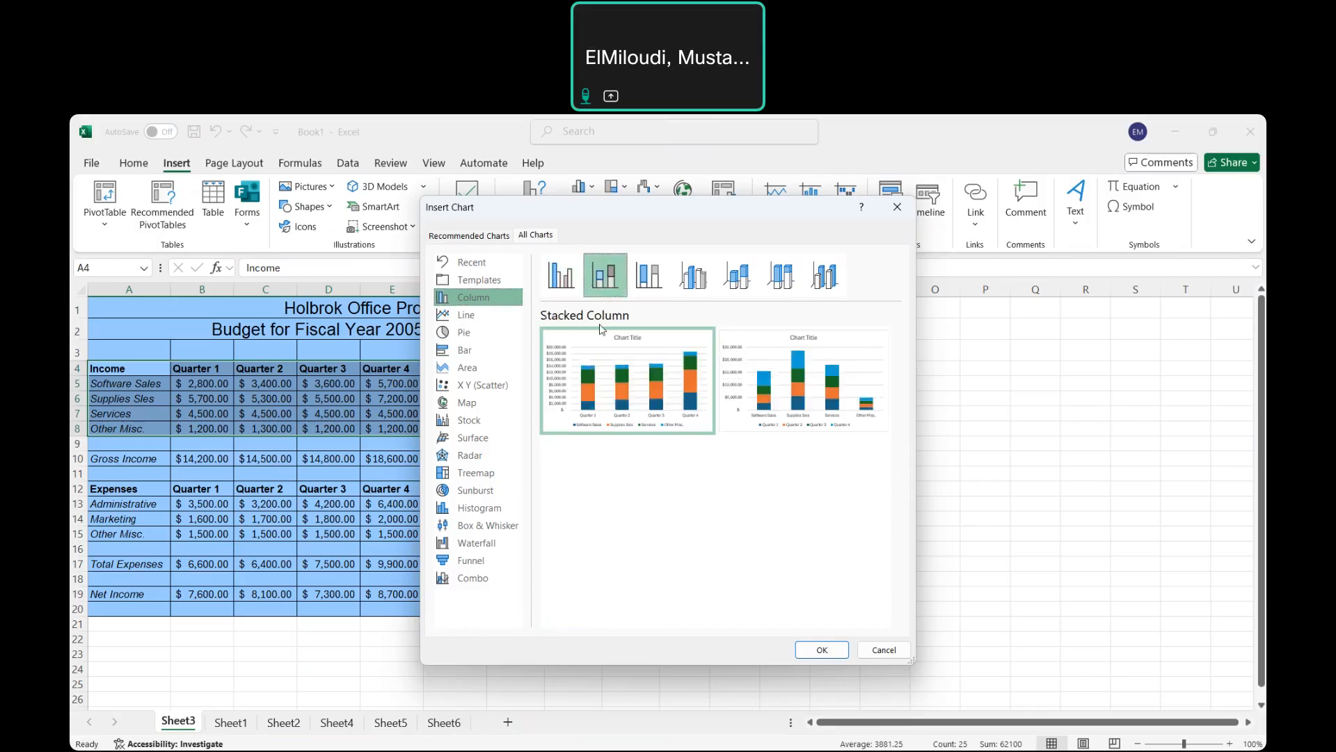
left_click(648, 279)
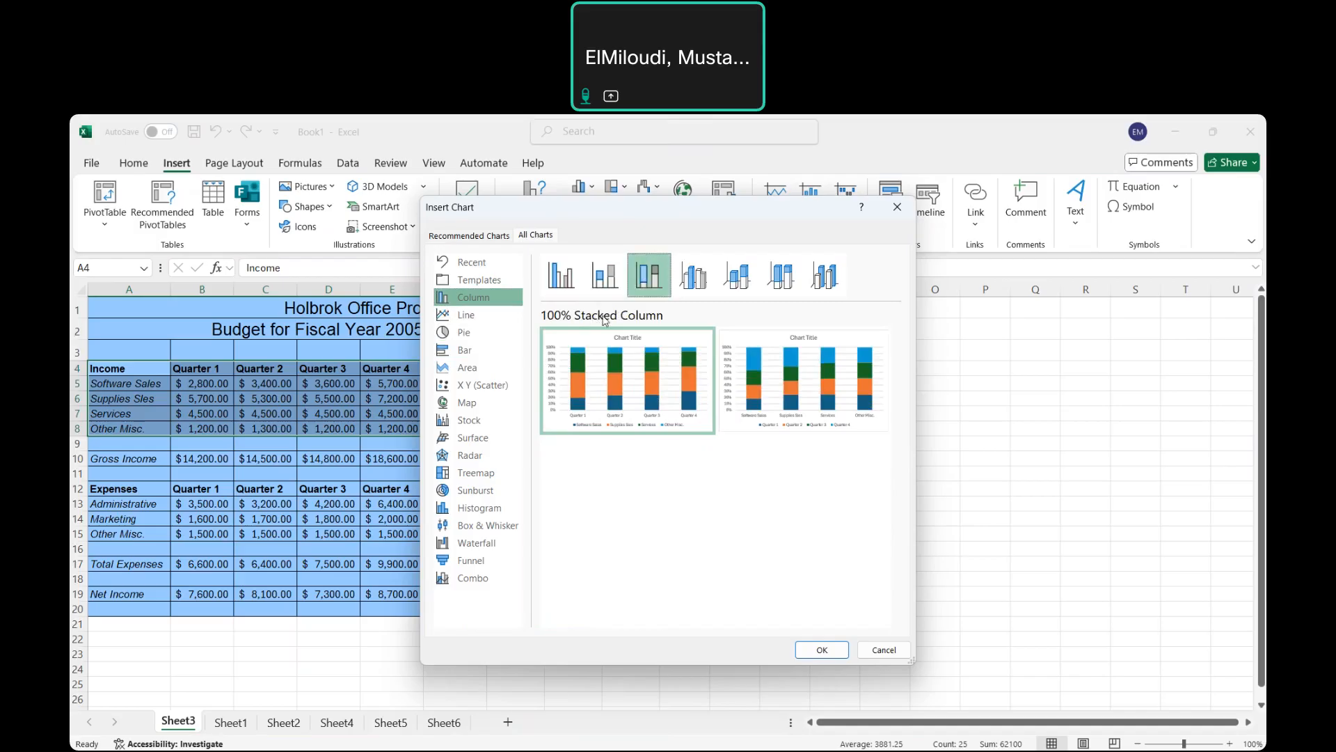
left_click(695, 289)
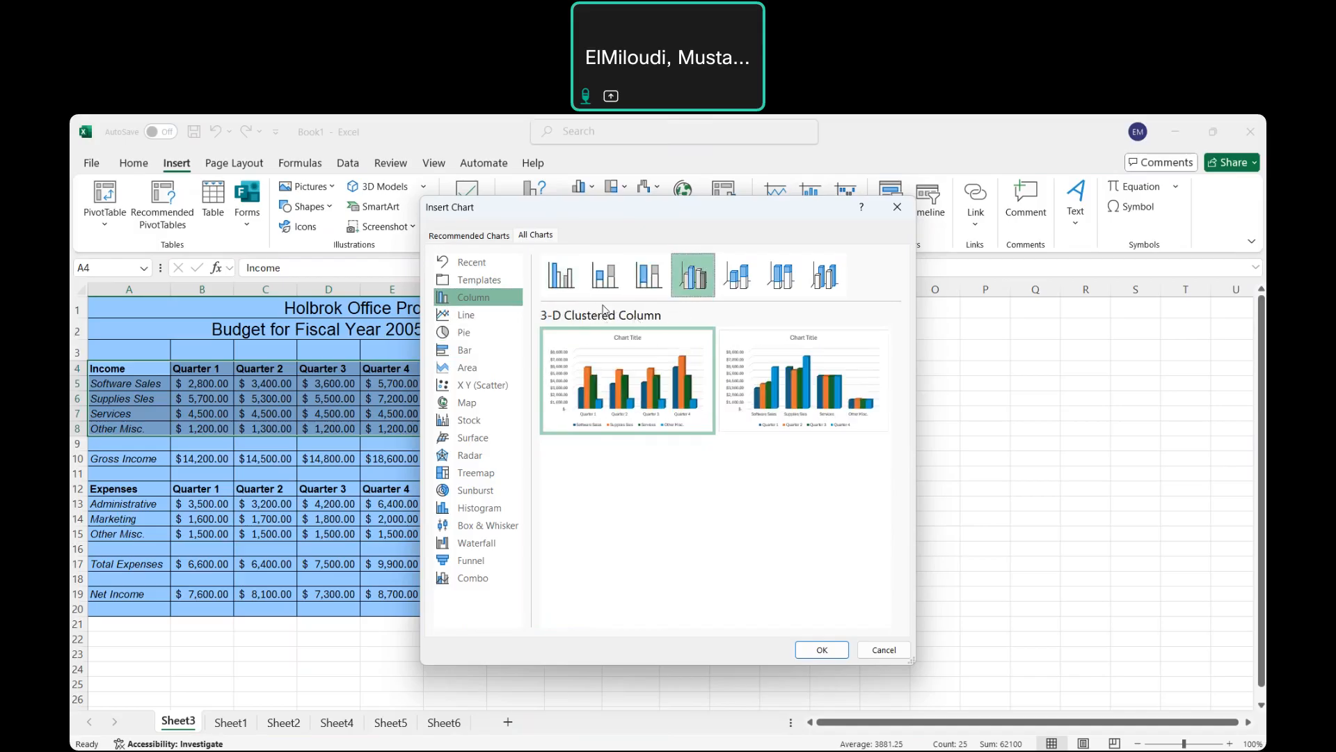
left_click(566, 281)
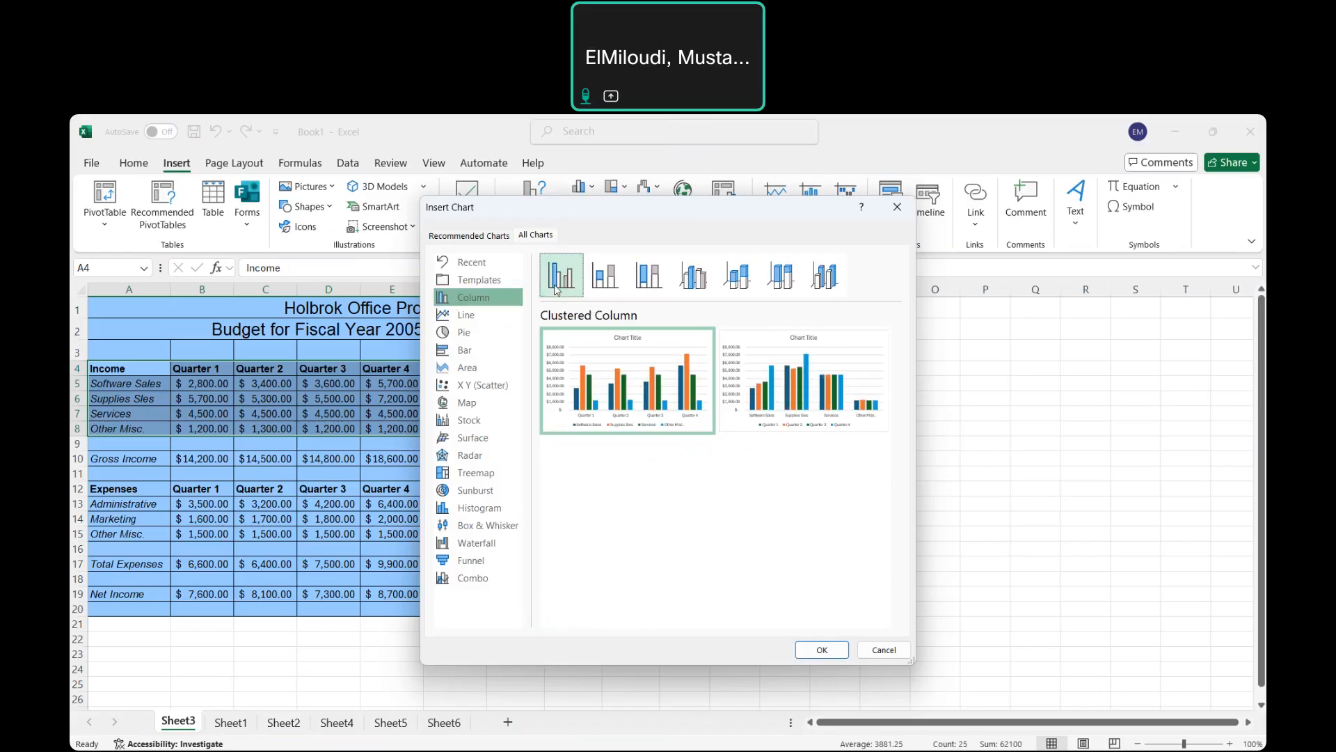
left_click(820, 650)
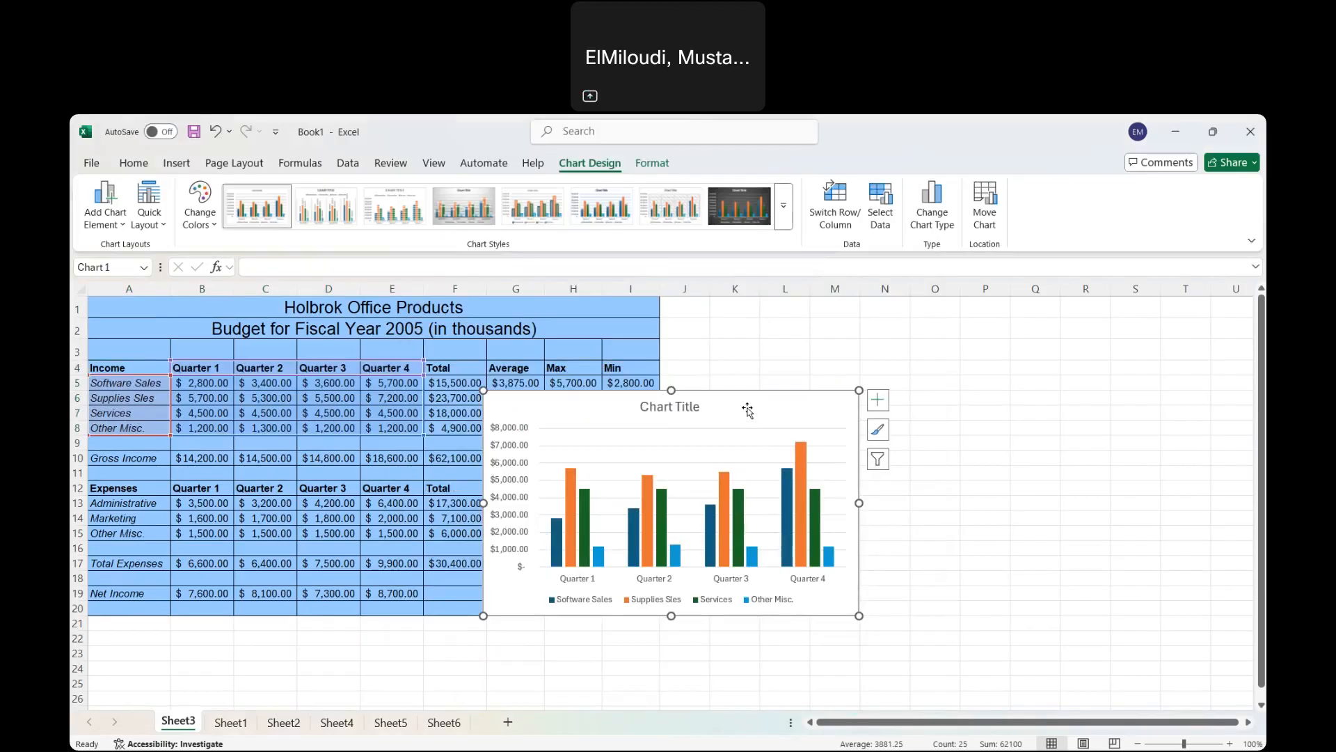
Move the income chart right of the table and enlarge it to span columns J–S down to row 20.
left_click_drag(747, 409, 934, 334)
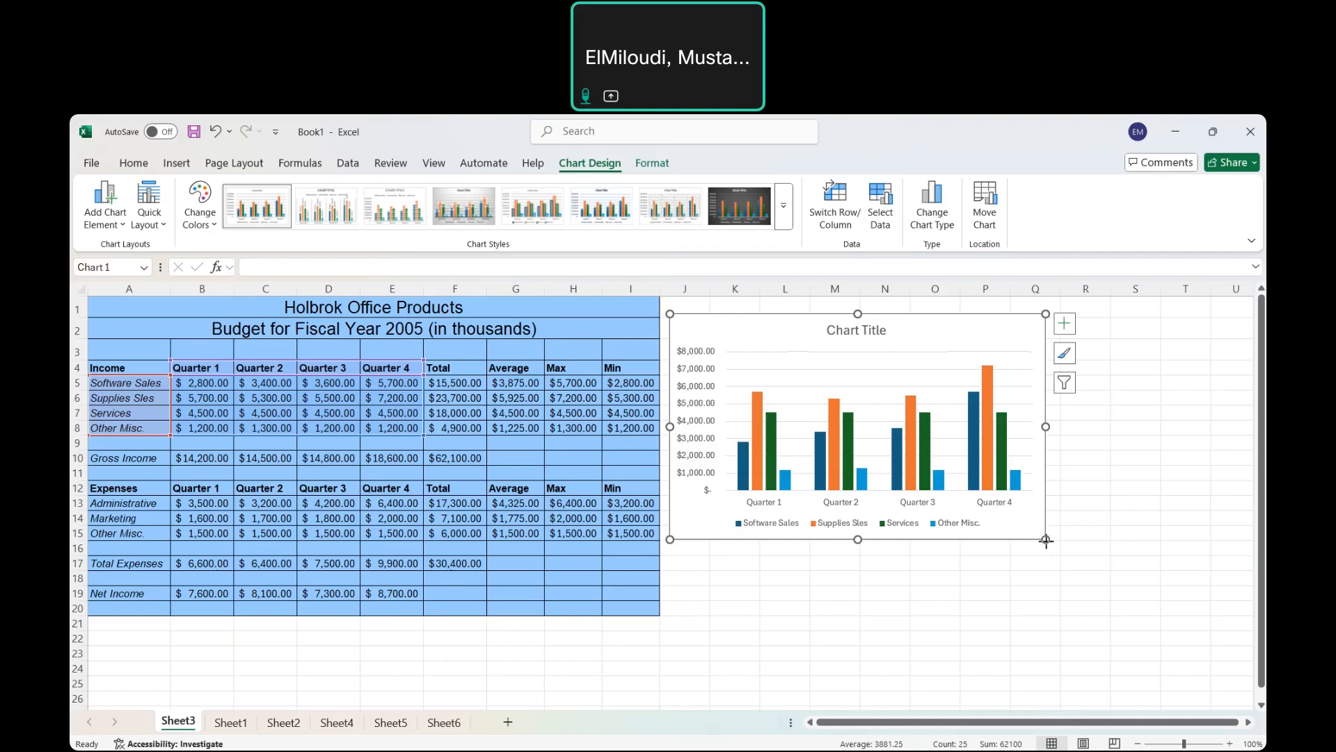
left_click_drag(1057, 546, 1142, 611)
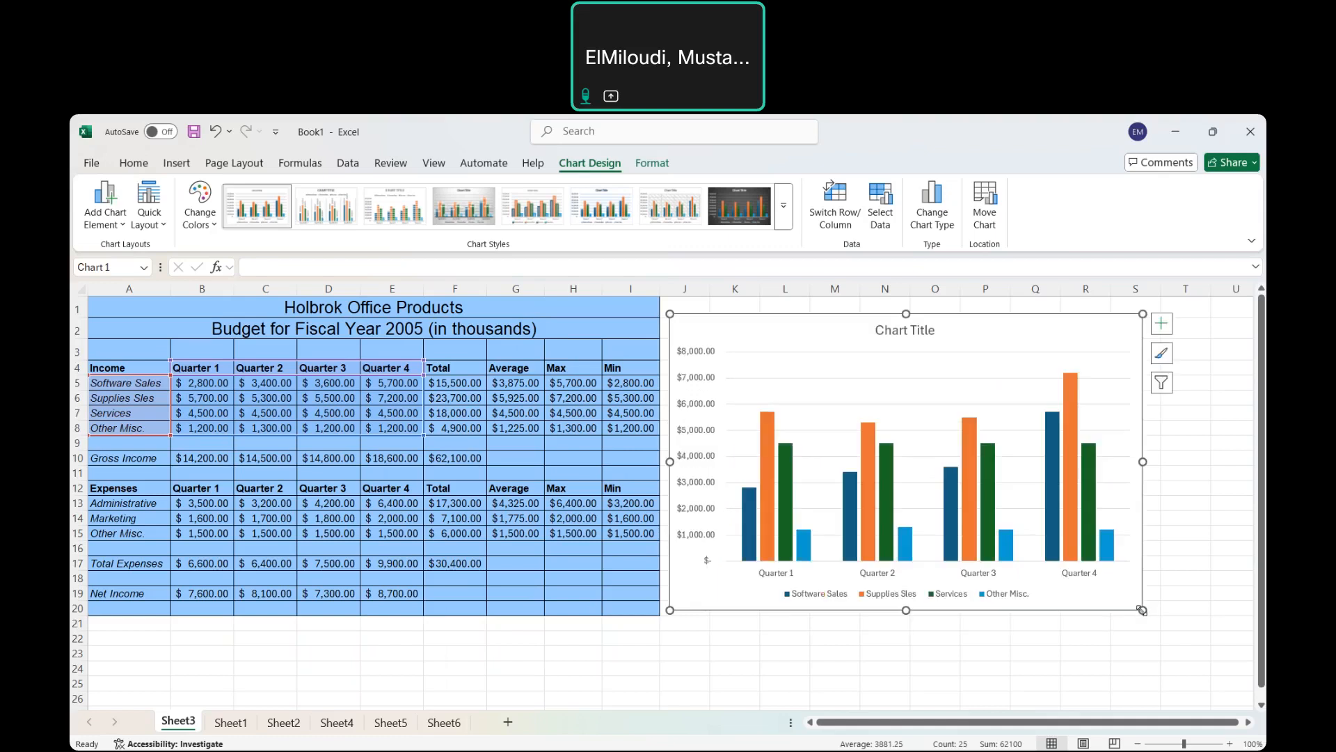
left_click(906, 336)
Replace the placeholder 'Chart Title' with 'Budget for Fiscal Year 2024'.
left_click(906, 330)
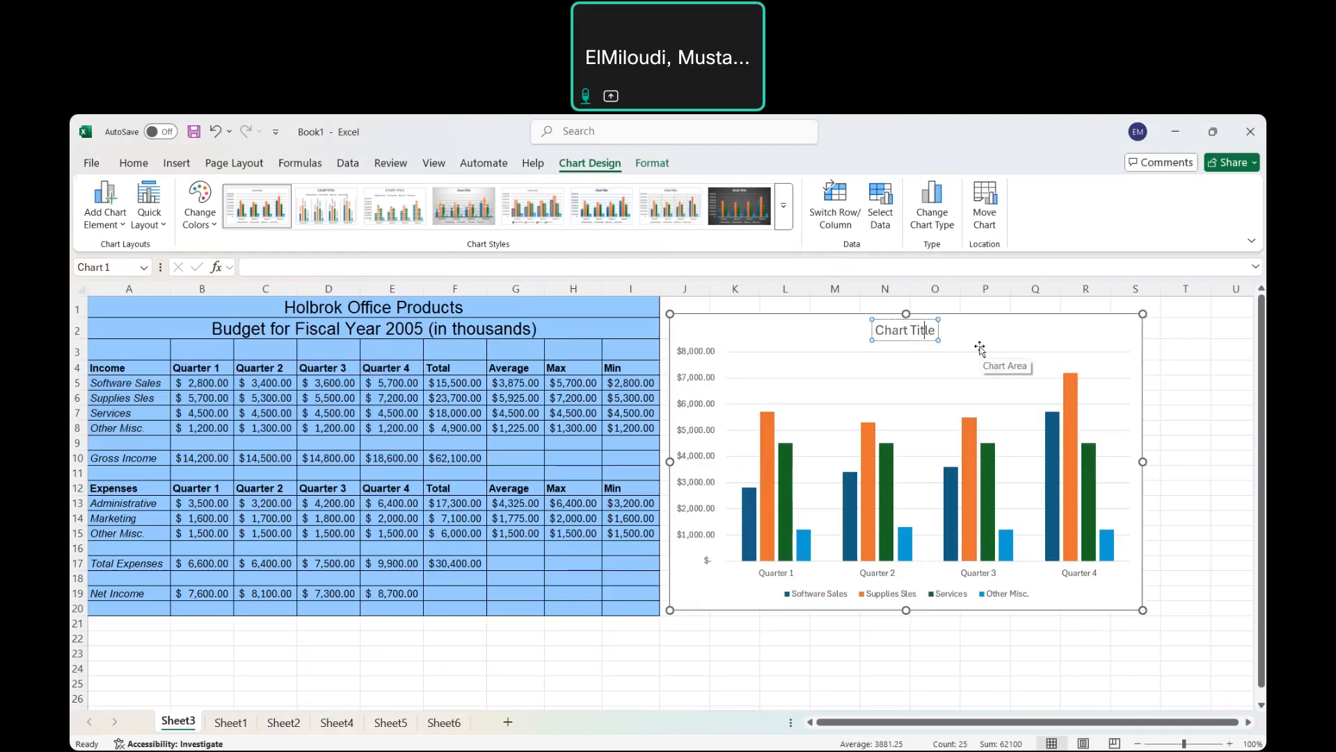
key("BackSpace")
key("BackSpace")
key("BackSpace")
key("BackSpace")
key("BackSpace")
key("BackSpace")
key("BackSpace")
key("BackSpace")
key("BackSpace")
key("BackSpace")
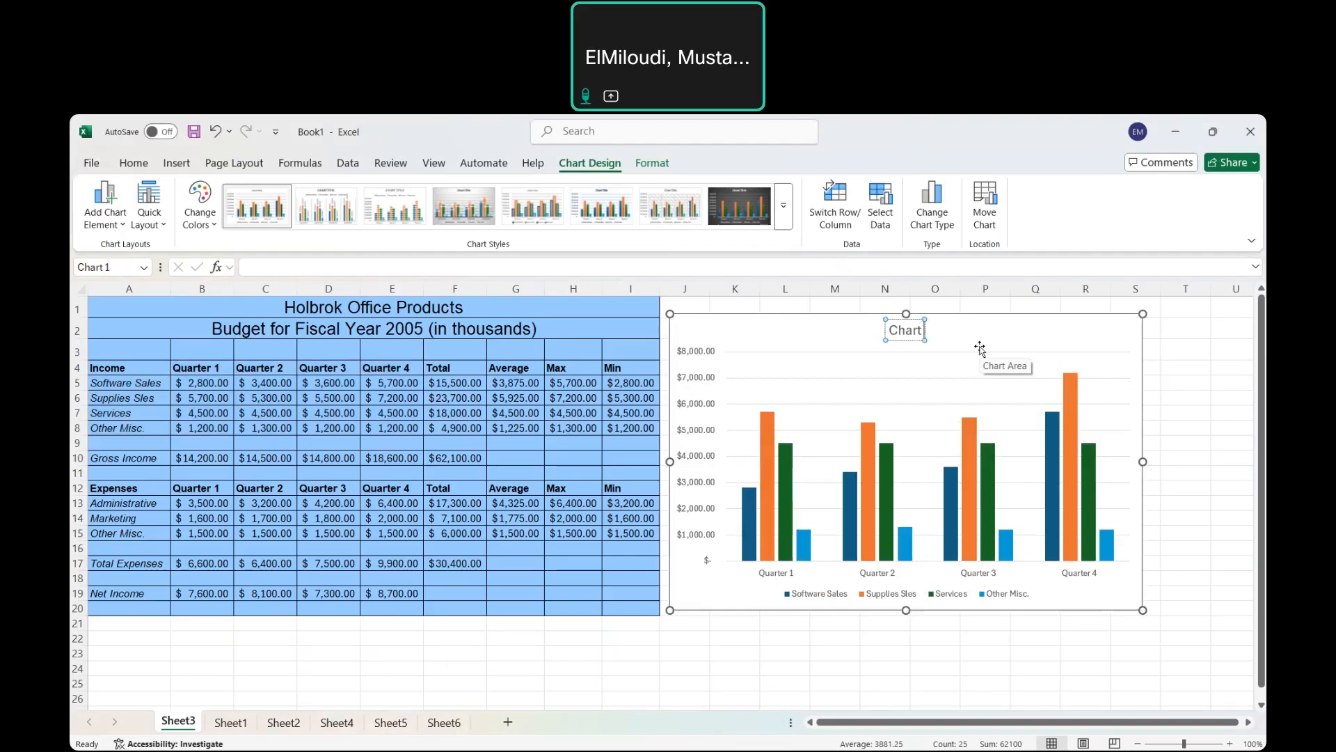
key("BackSpace")
type("Budget for Fiscal Year 2024")
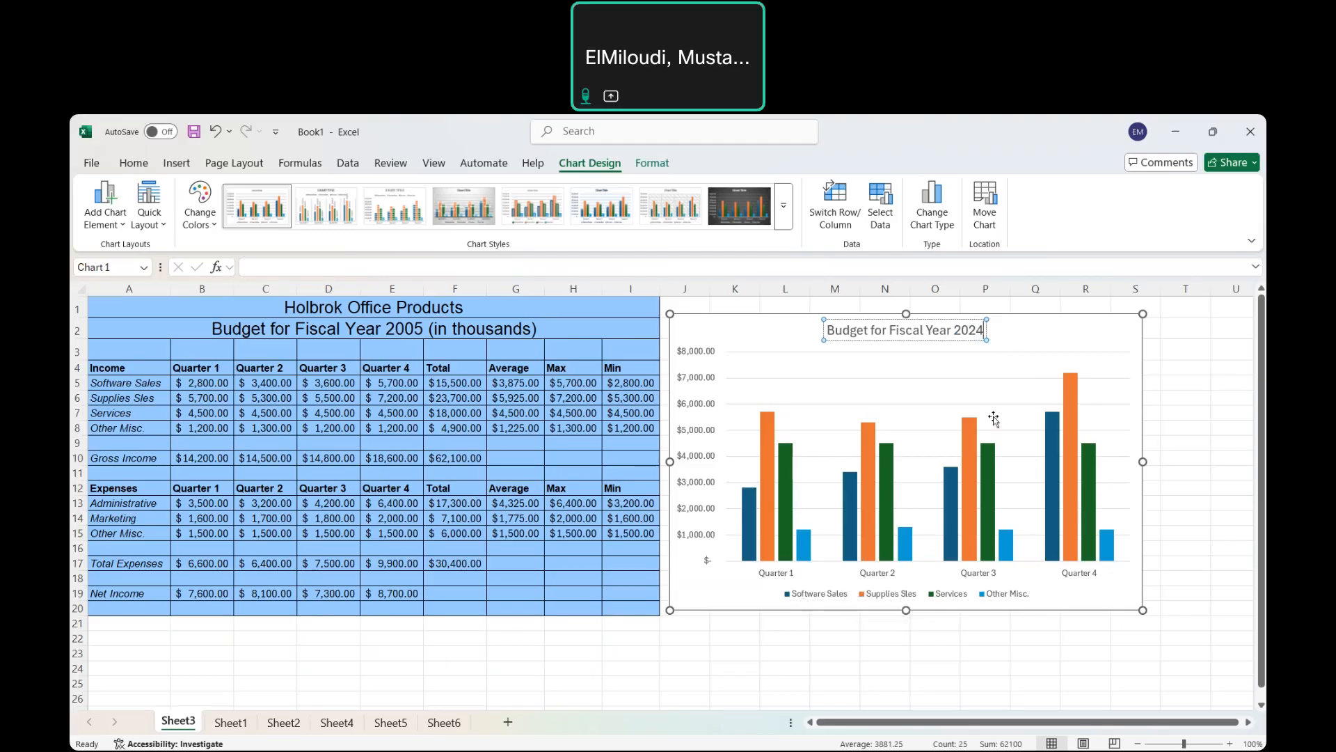
left_click(1189, 403)
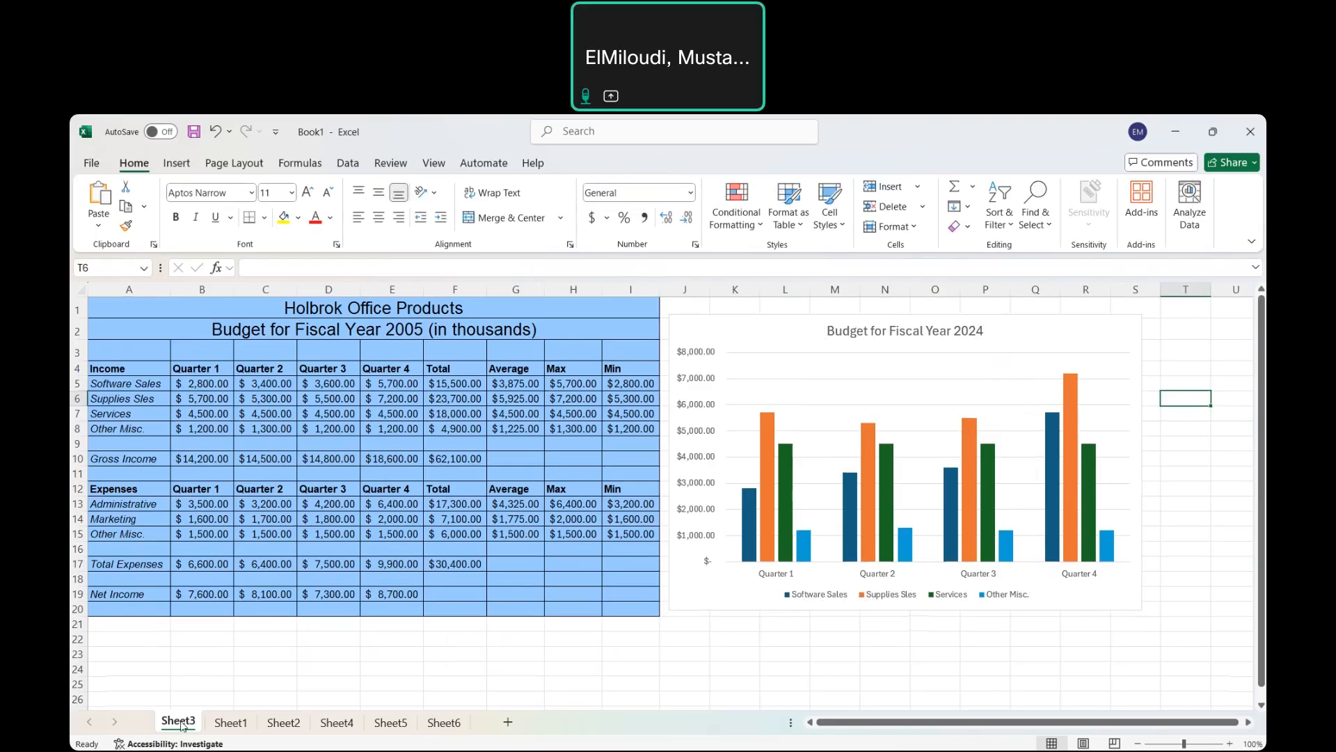
Rename the Sheet3 tab to 'Column chart' from its right-click menu.
right_click(182, 726)
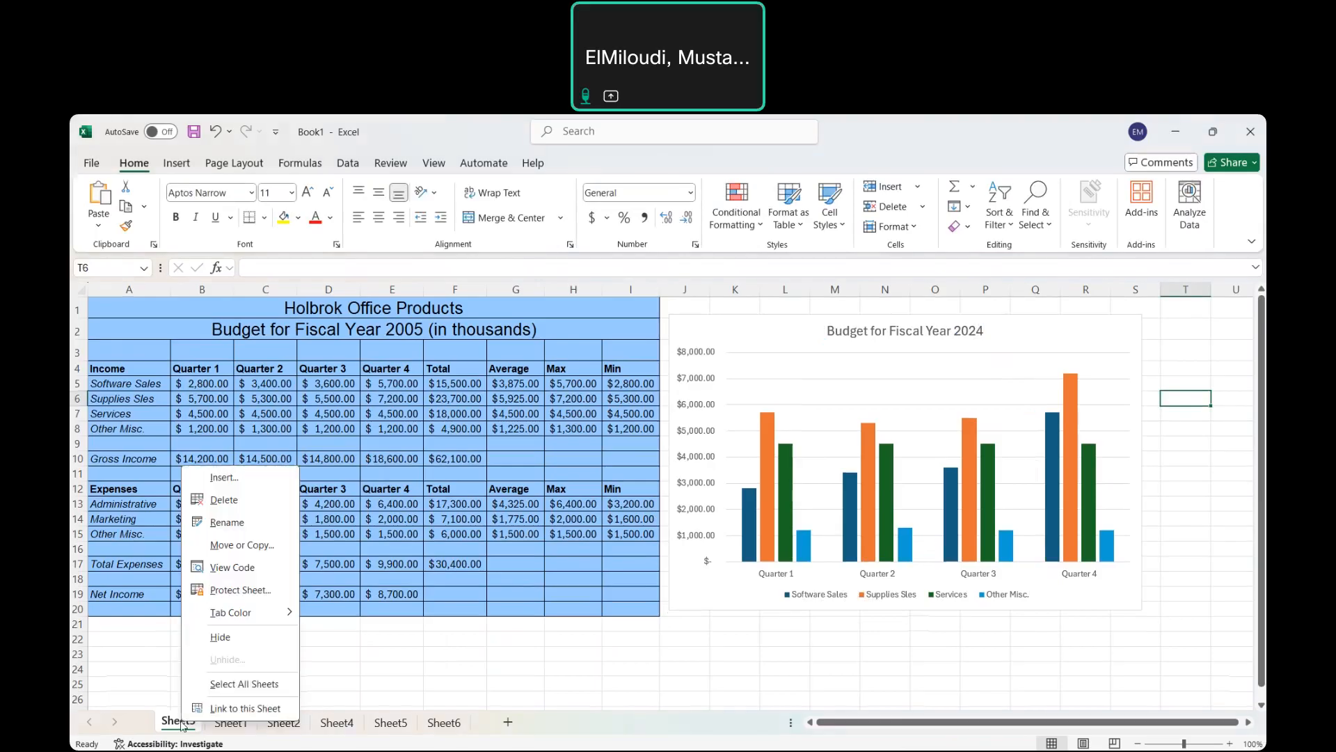
left_click(226, 524)
type("C")
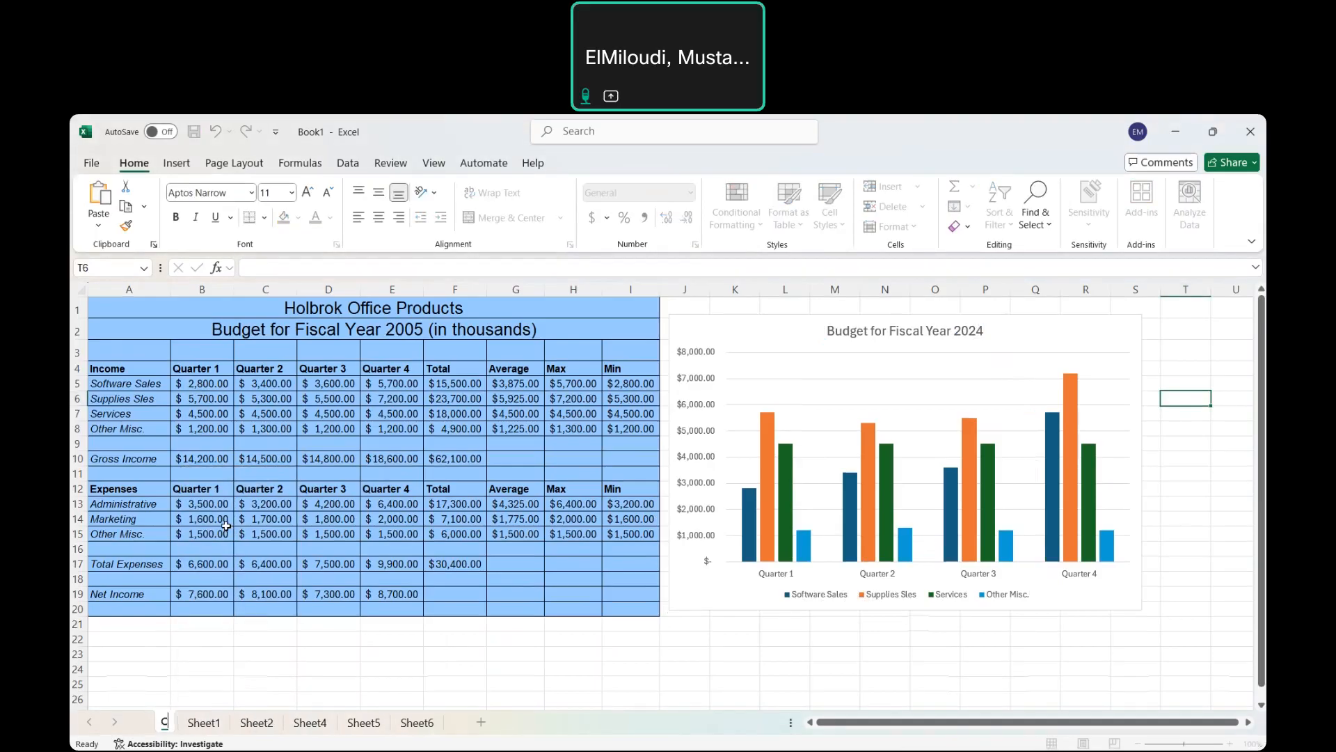
type("olumn")
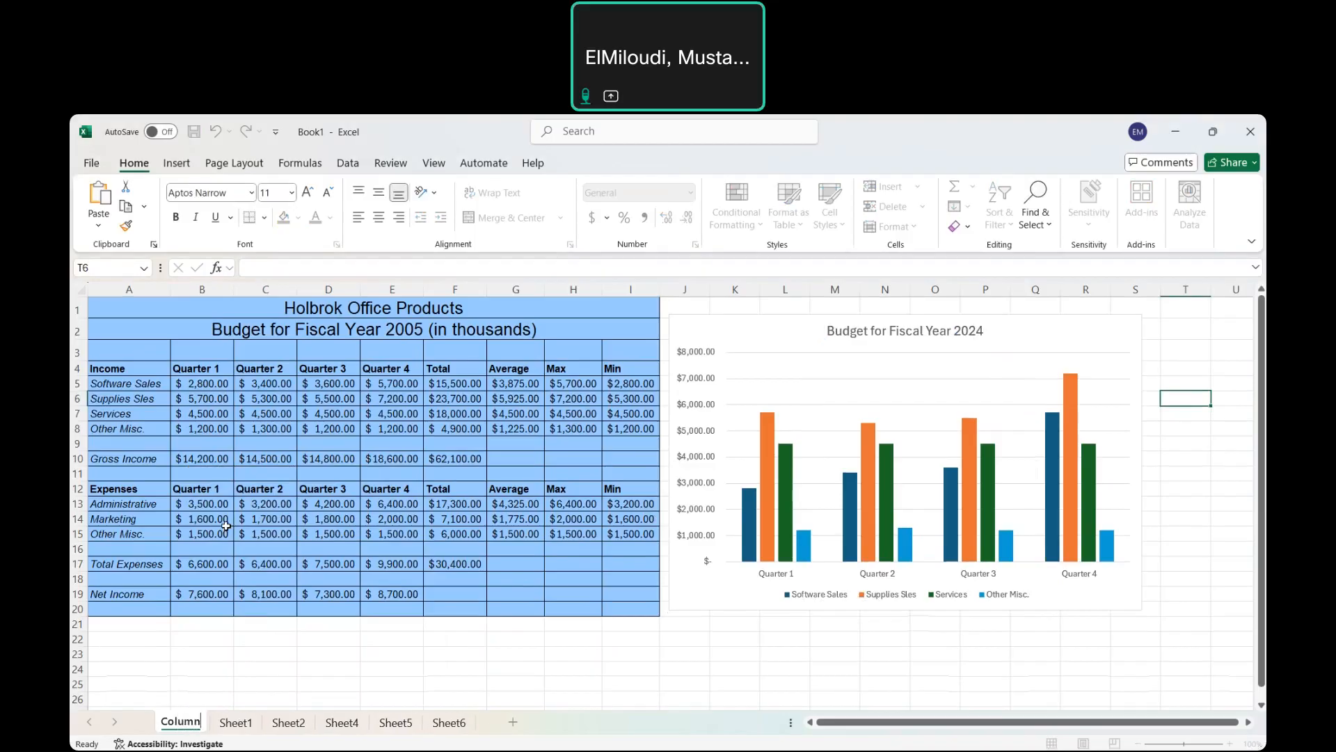
type(" chart")
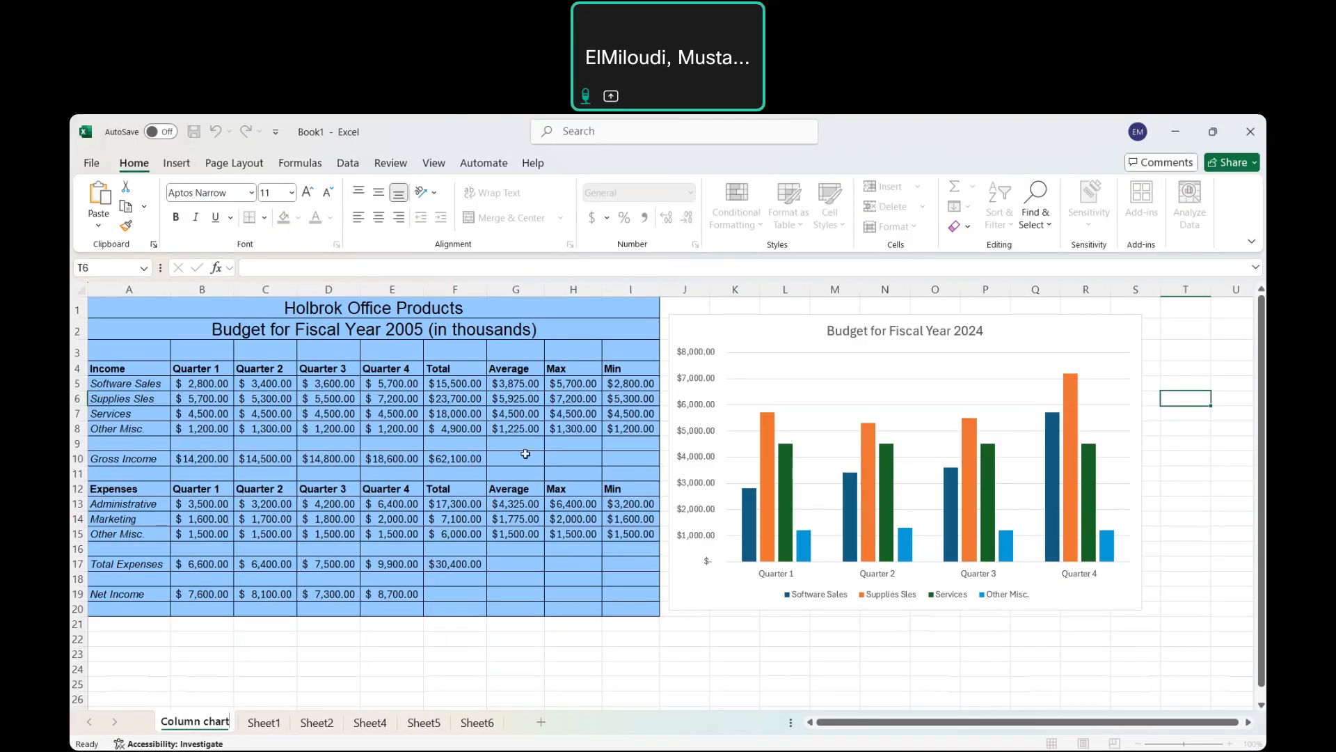
left_click(496, 641)
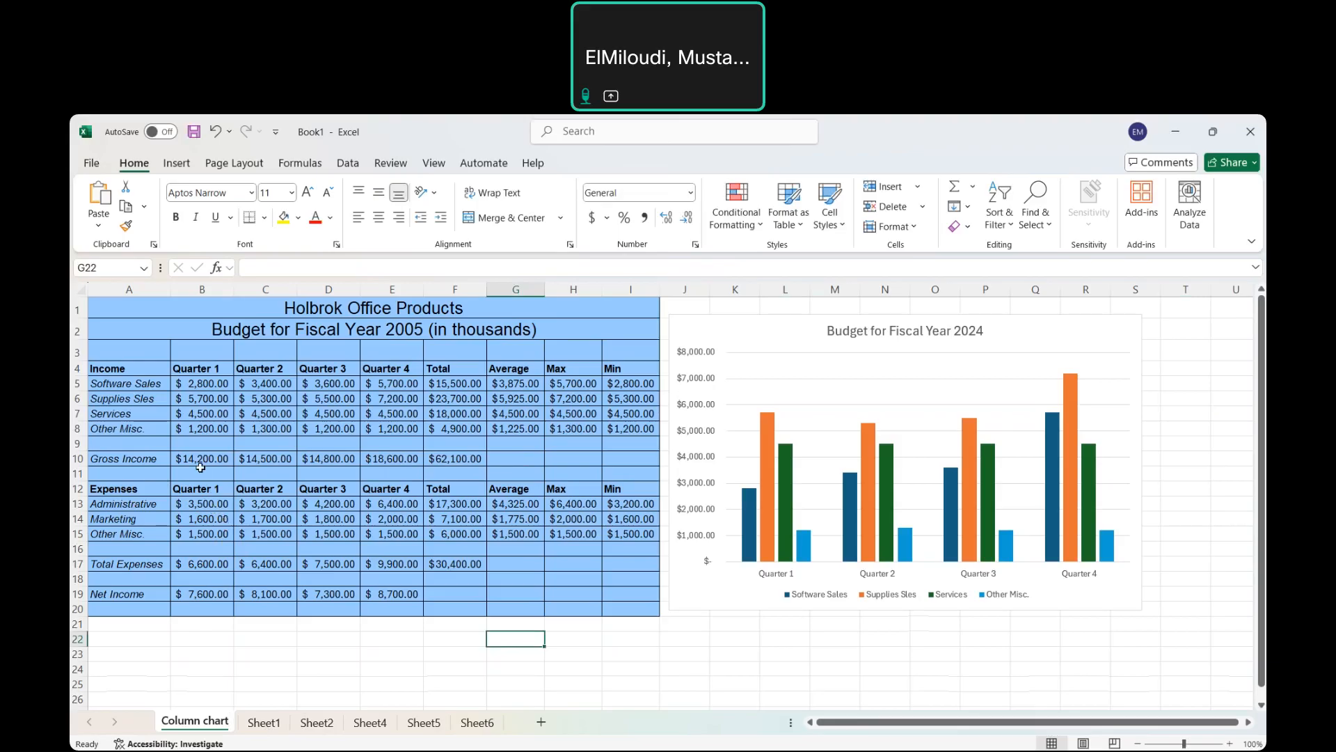
Select the Quarter 1 expenses in A12:B15 and insert a 3-D Pie chart.
left_click(125, 490)
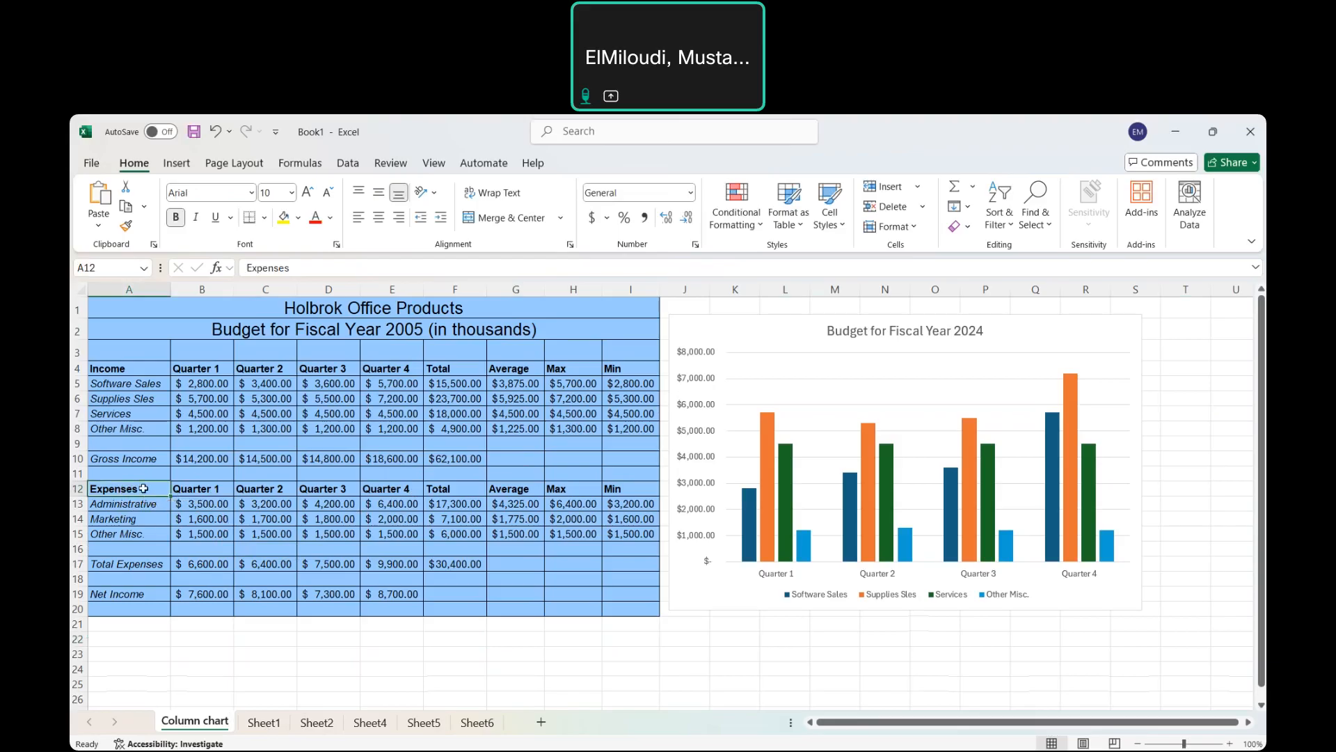
left_click_drag(142, 488, 203, 531)
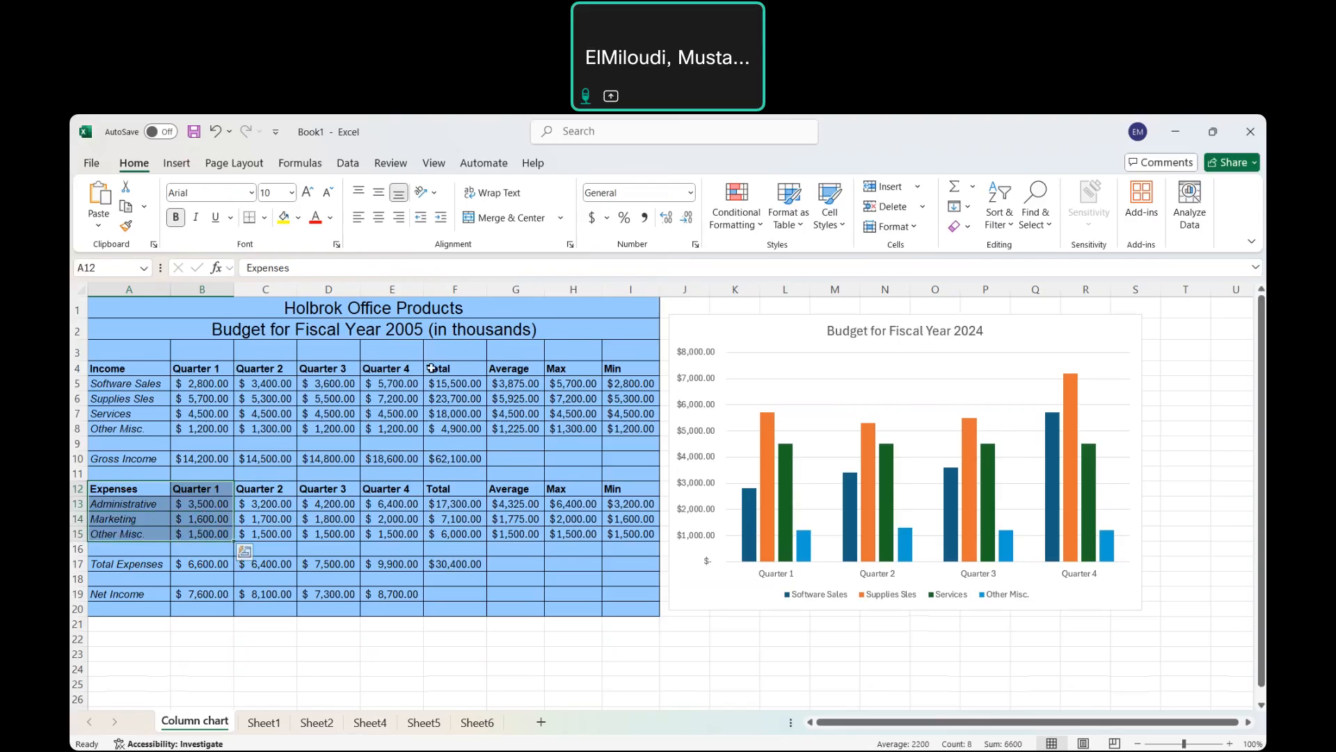
left_click(176, 163)
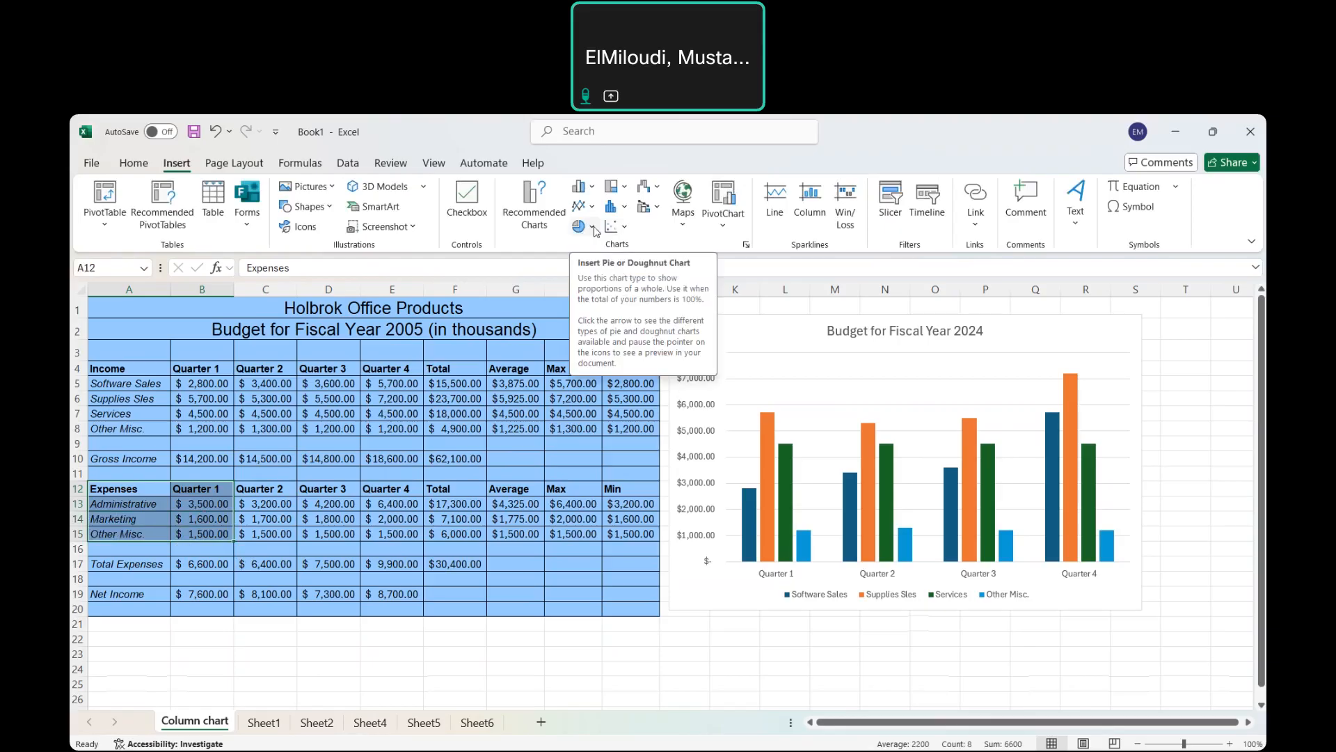
left_click(594, 229)
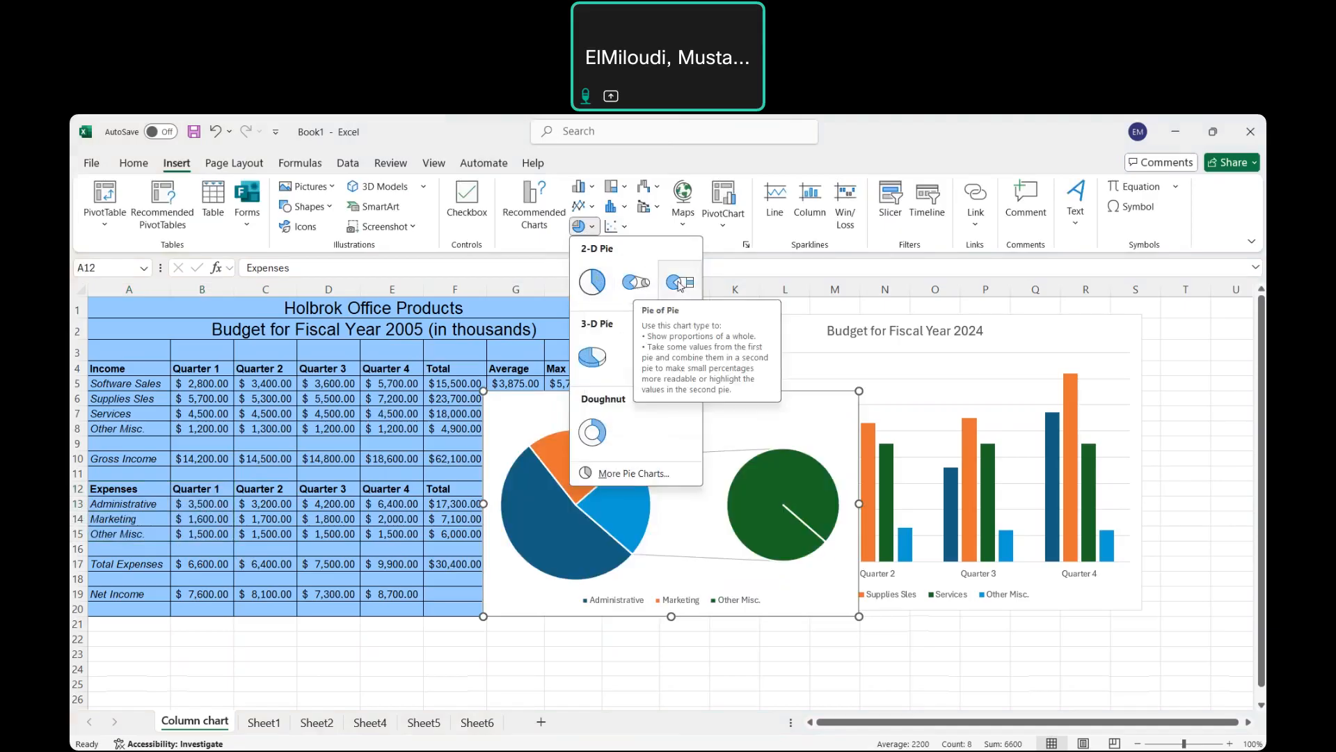
left_click(600, 345)
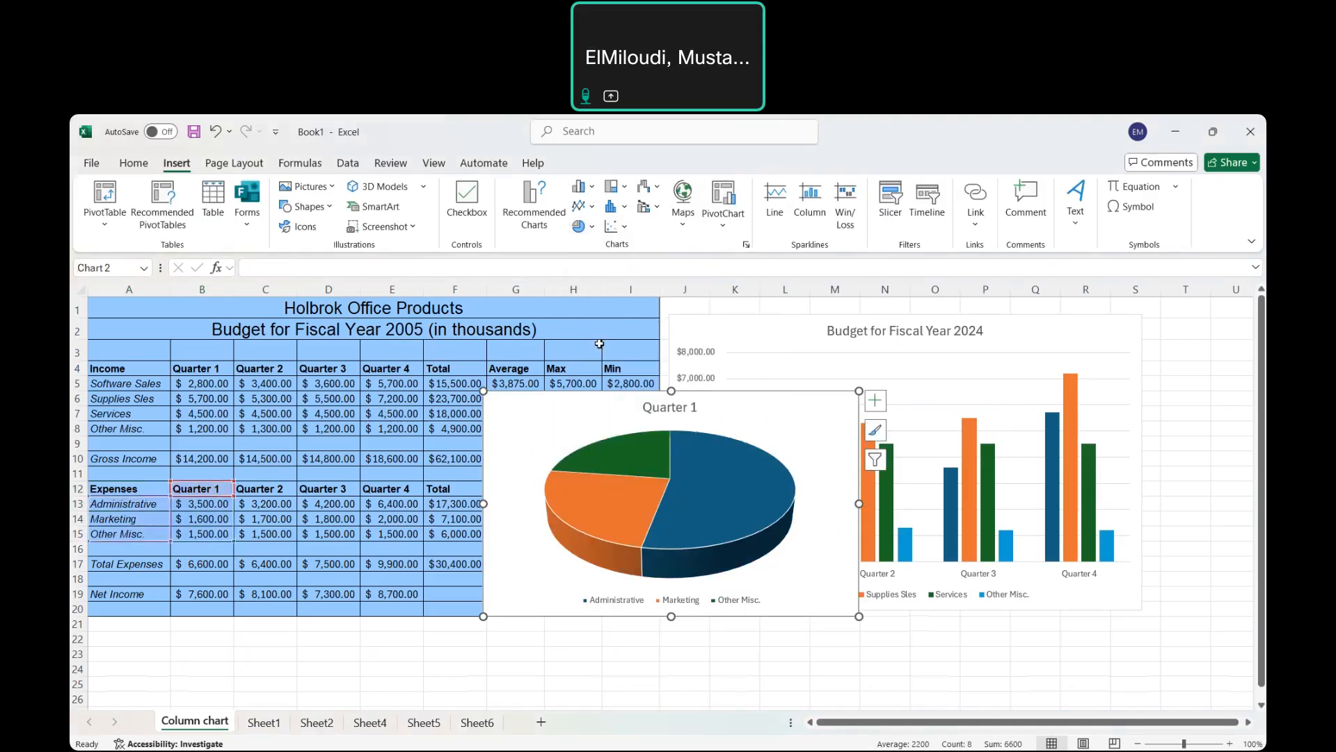
Append 'Expenses' to the pie chart's title so it reads 'Quarter 1 Expenses'.
left_click(694, 491)
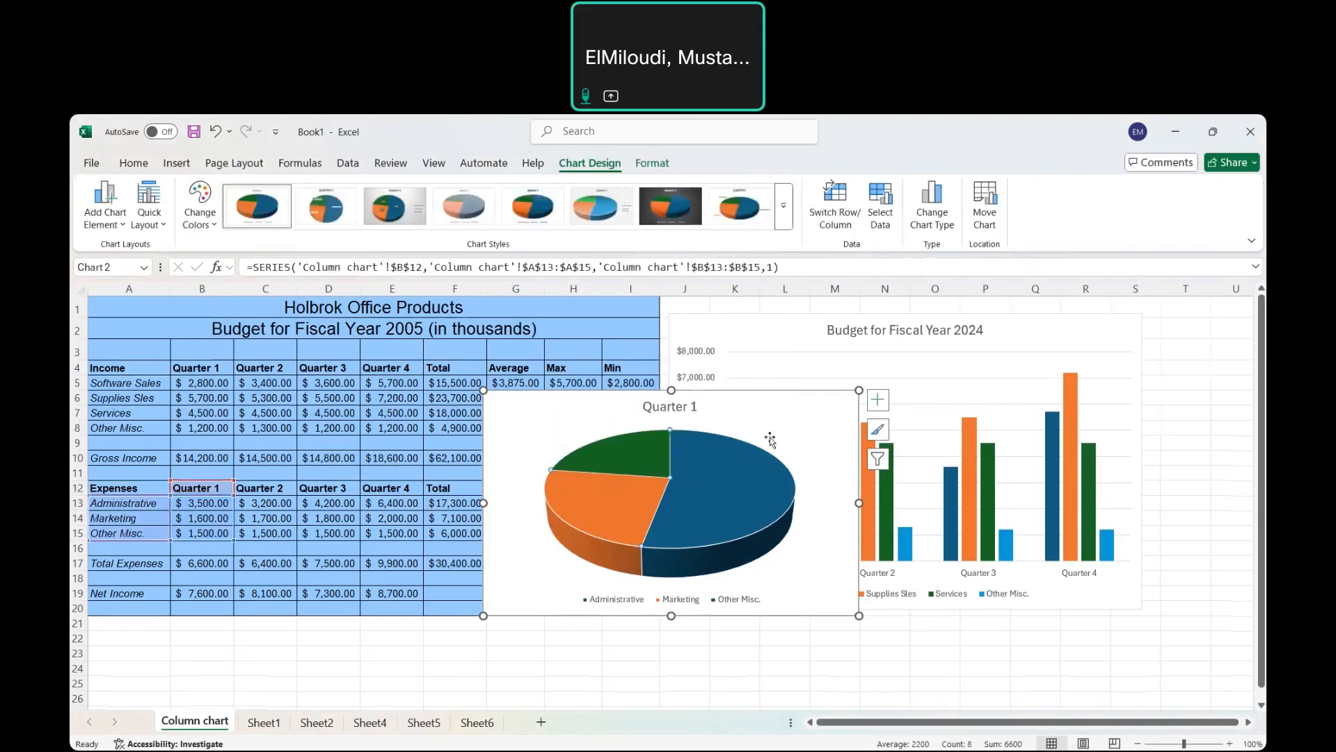
left_click(685, 407)
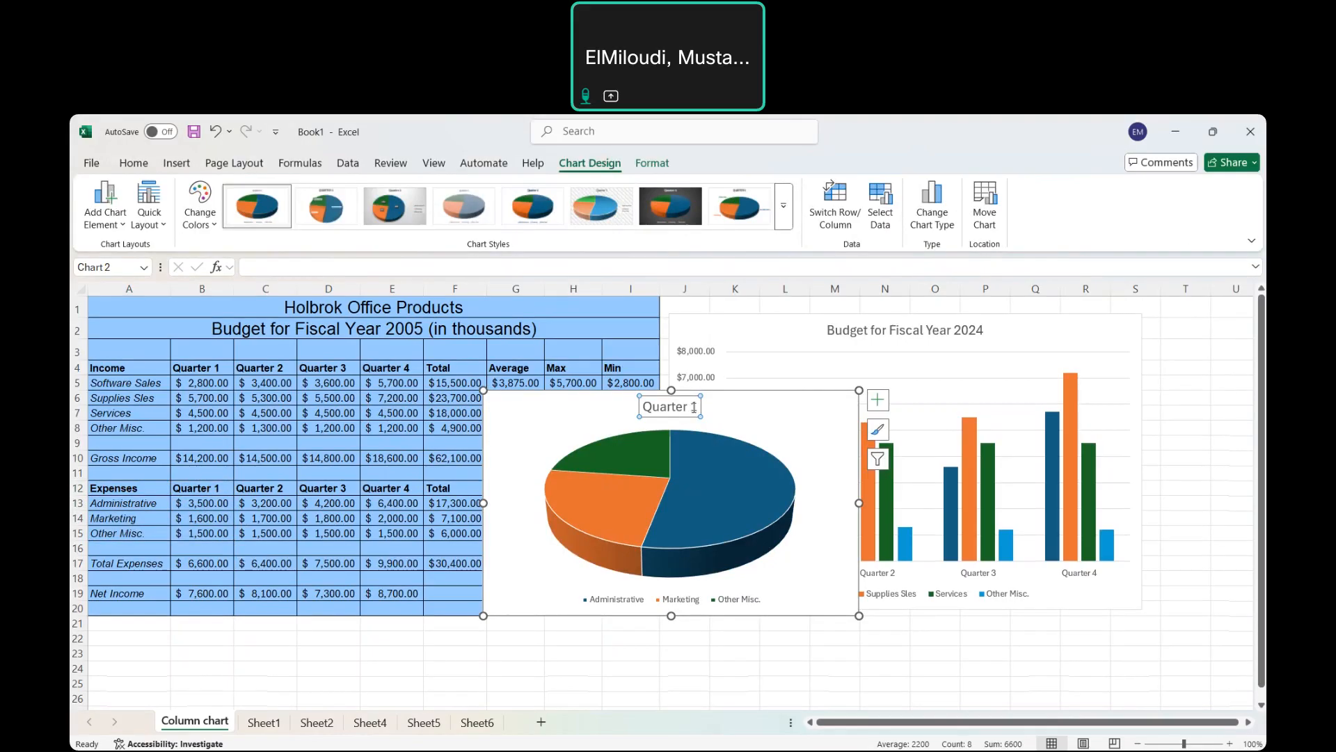
left_click(694, 407)
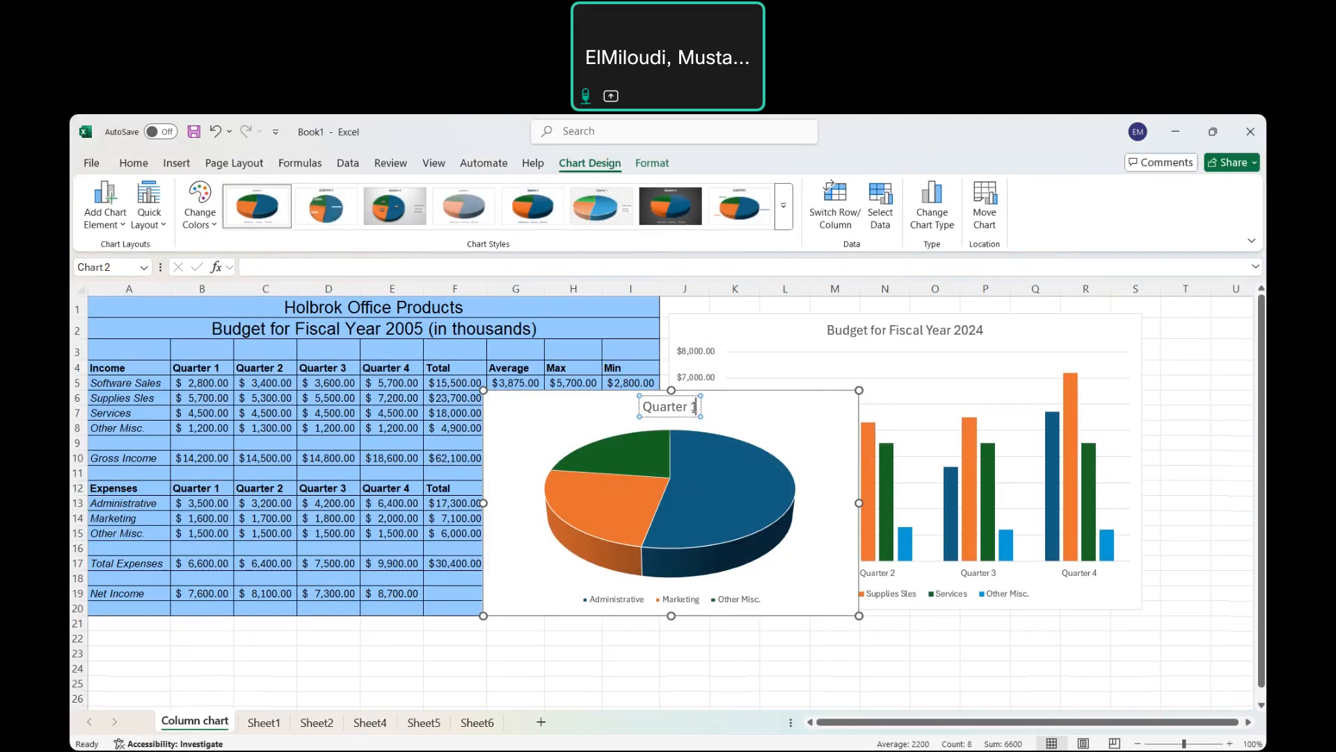
type("Expenses")
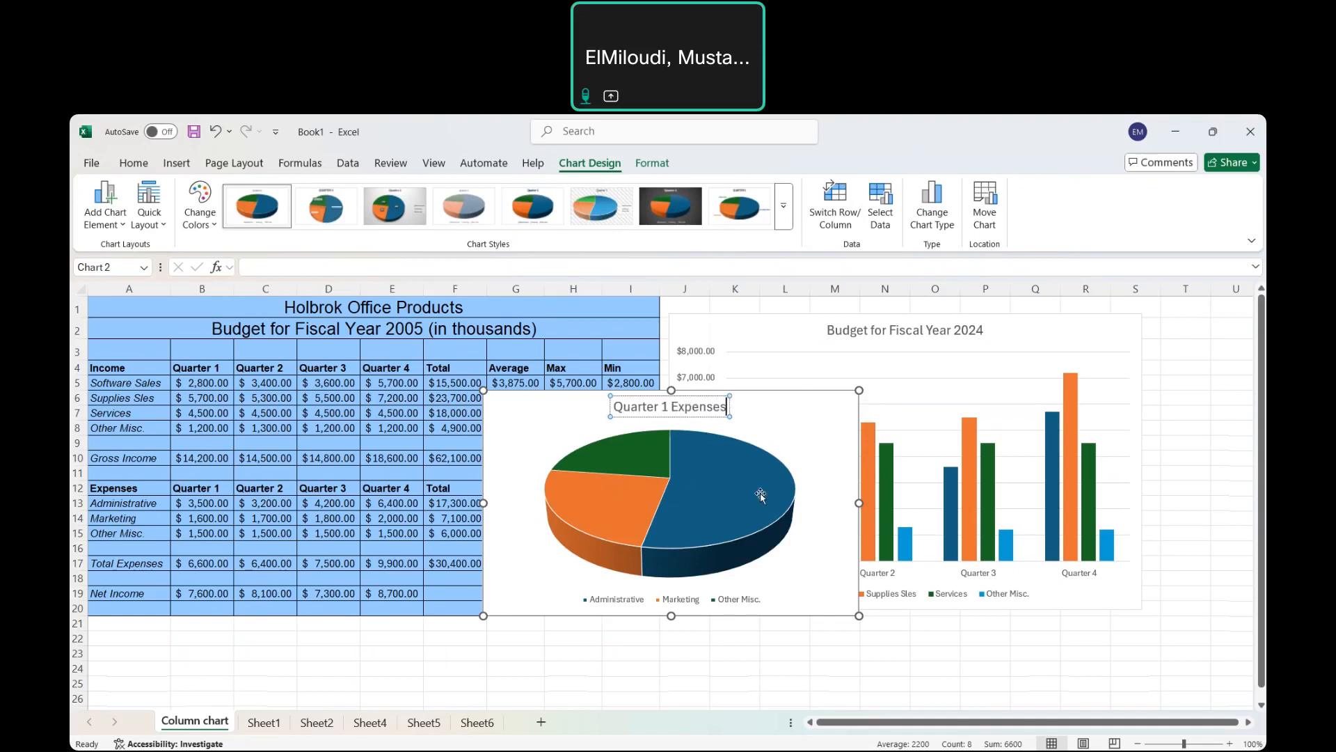
left_click(724, 494)
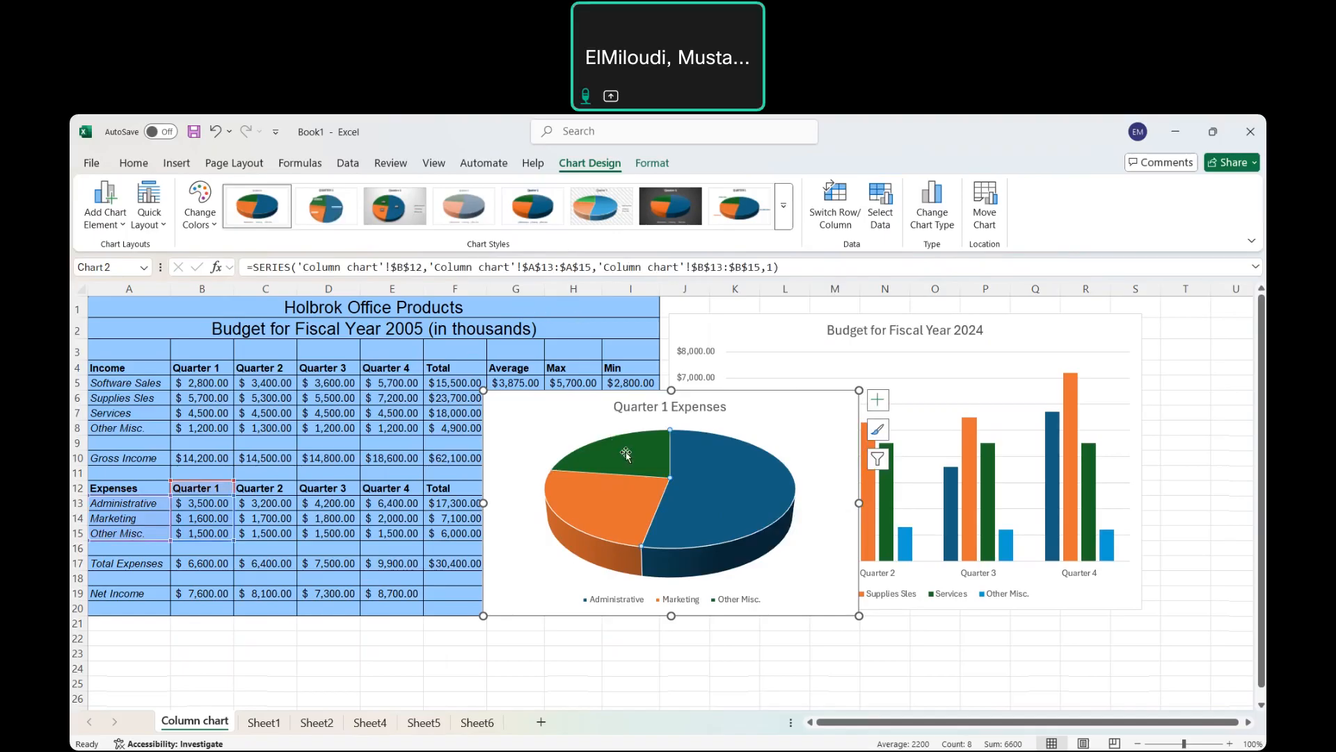
Add a data label to the Administrative slice of the pie.
mouse_move(708, 524)
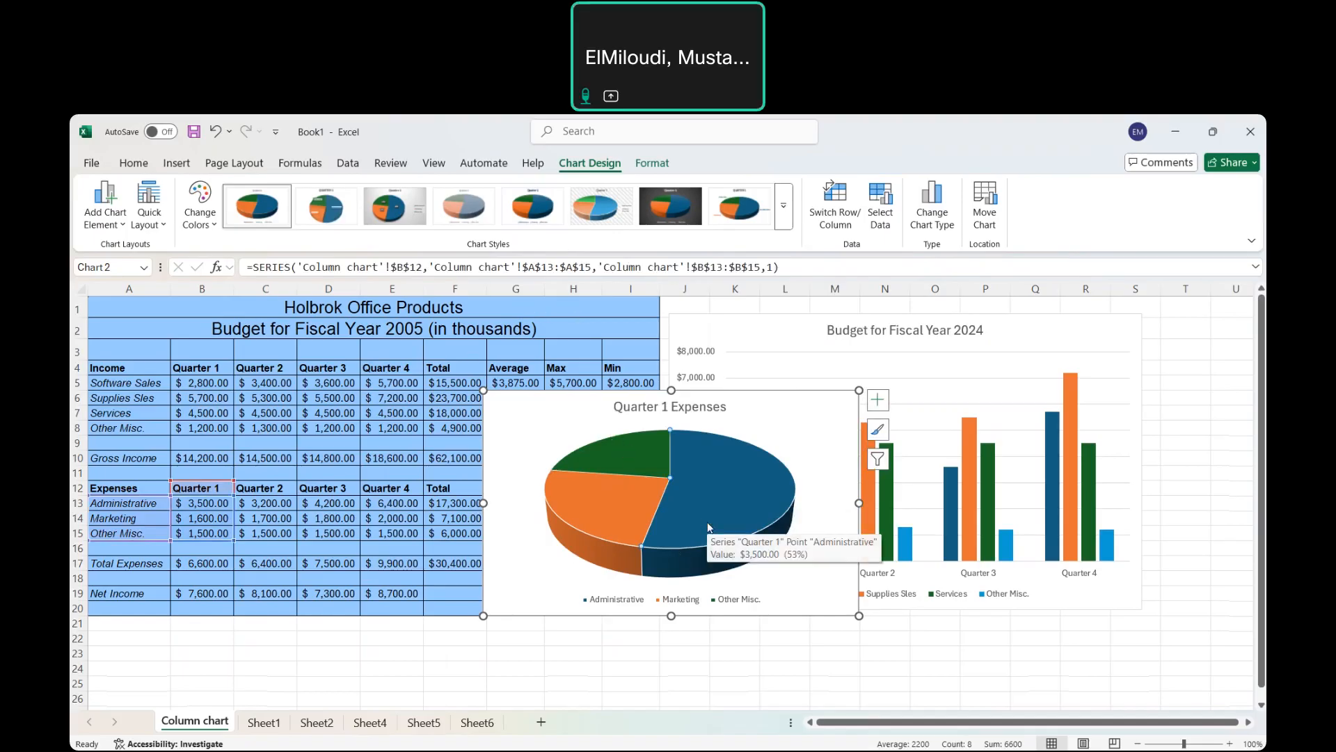
right_click(708, 526)
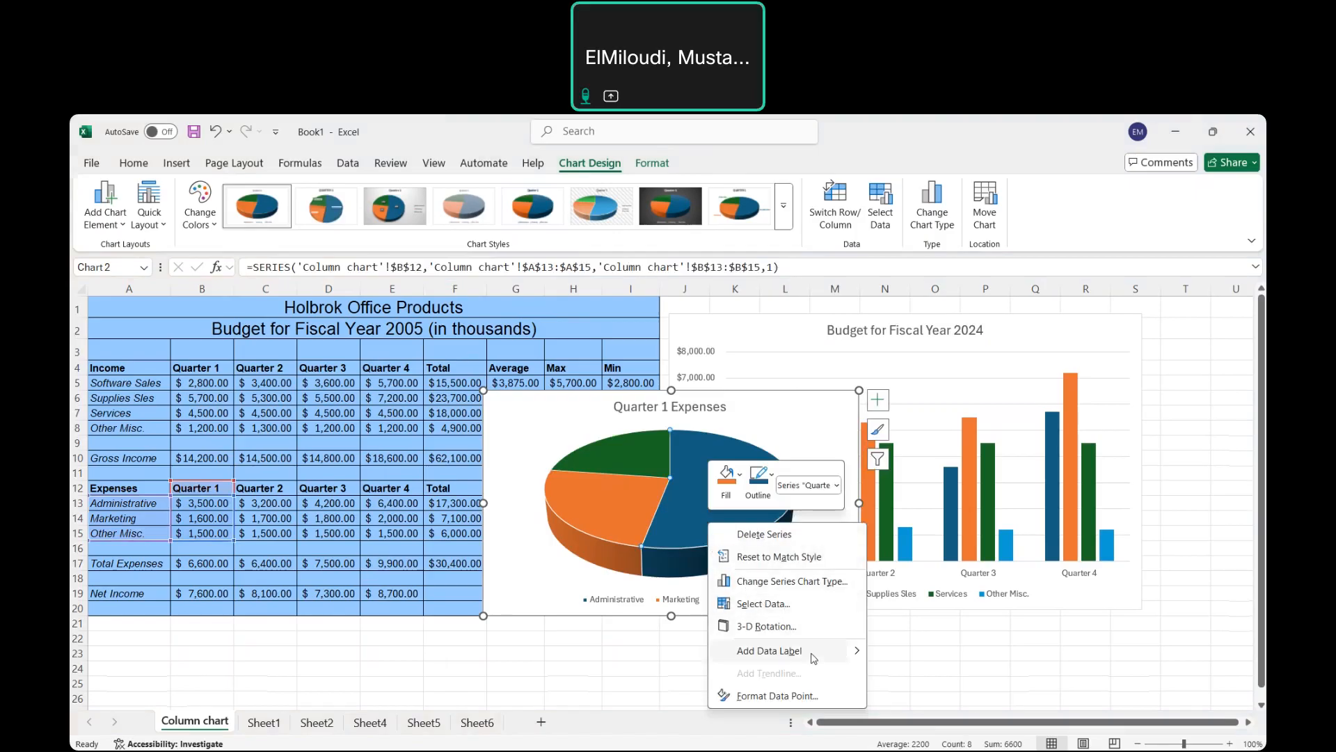
mouse_move(859, 660)
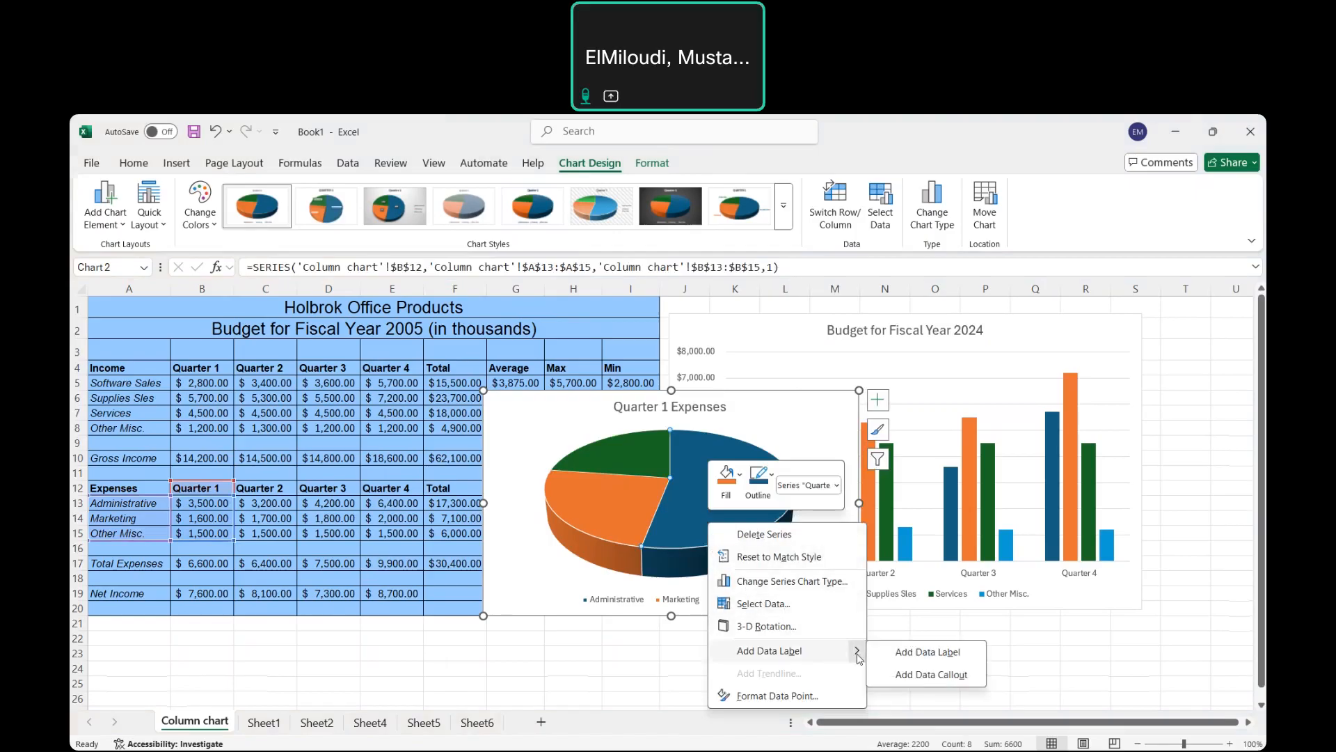
left_click(918, 661)
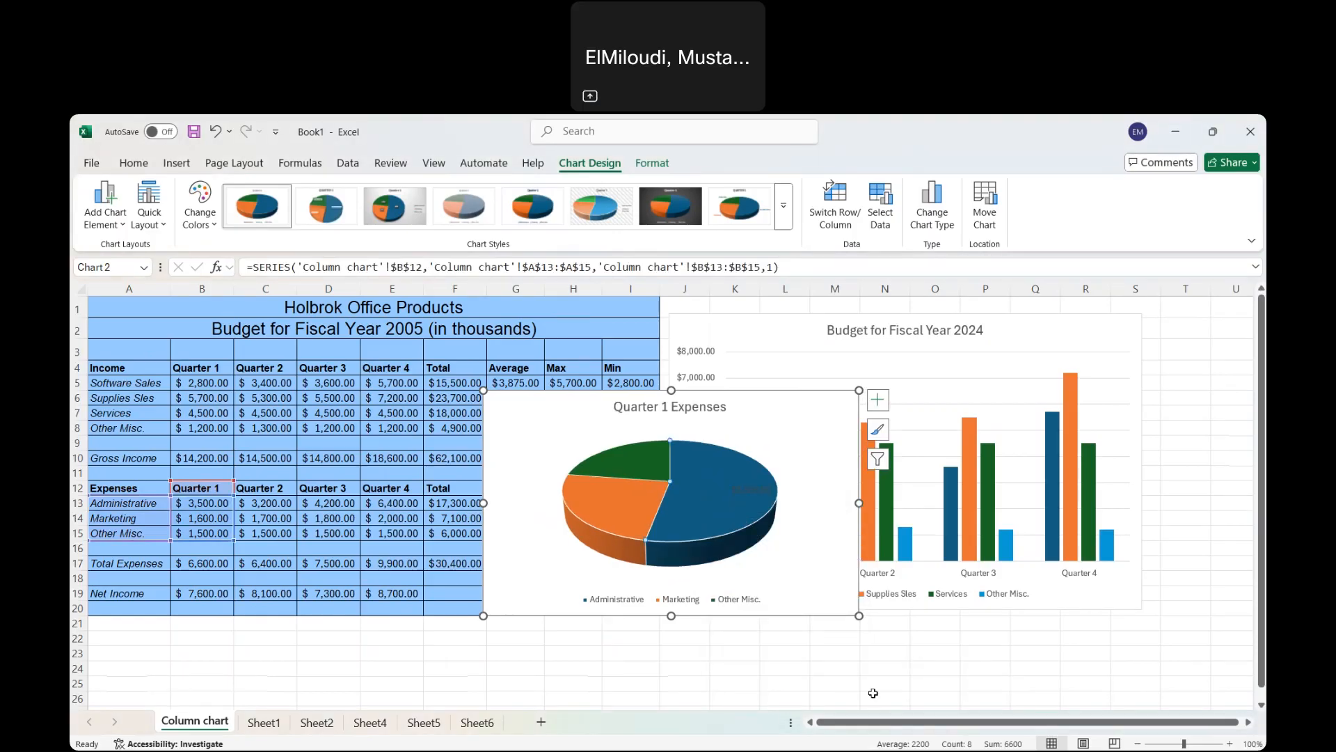
Check the pie chart's data source in Select Data and close it unchanged.
mouse_move(711, 514)
right_click(711, 514)
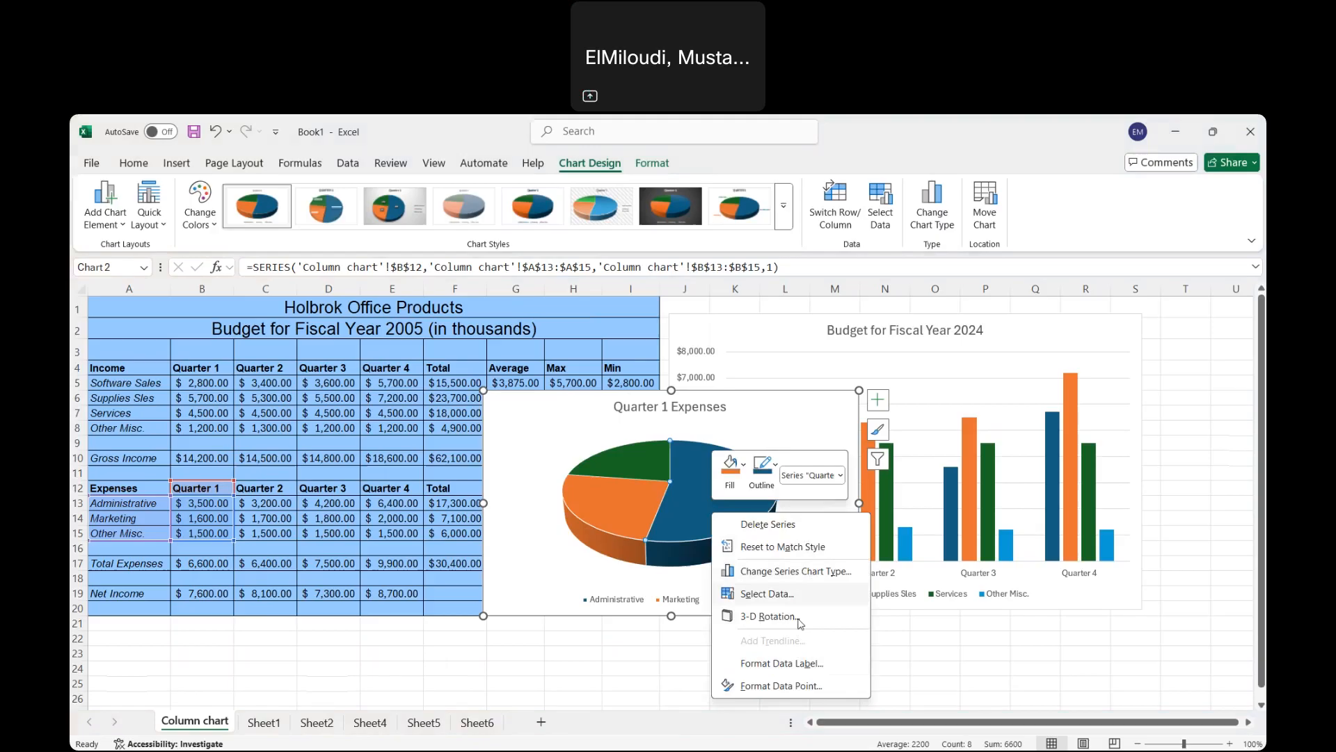
left_click(770, 595)
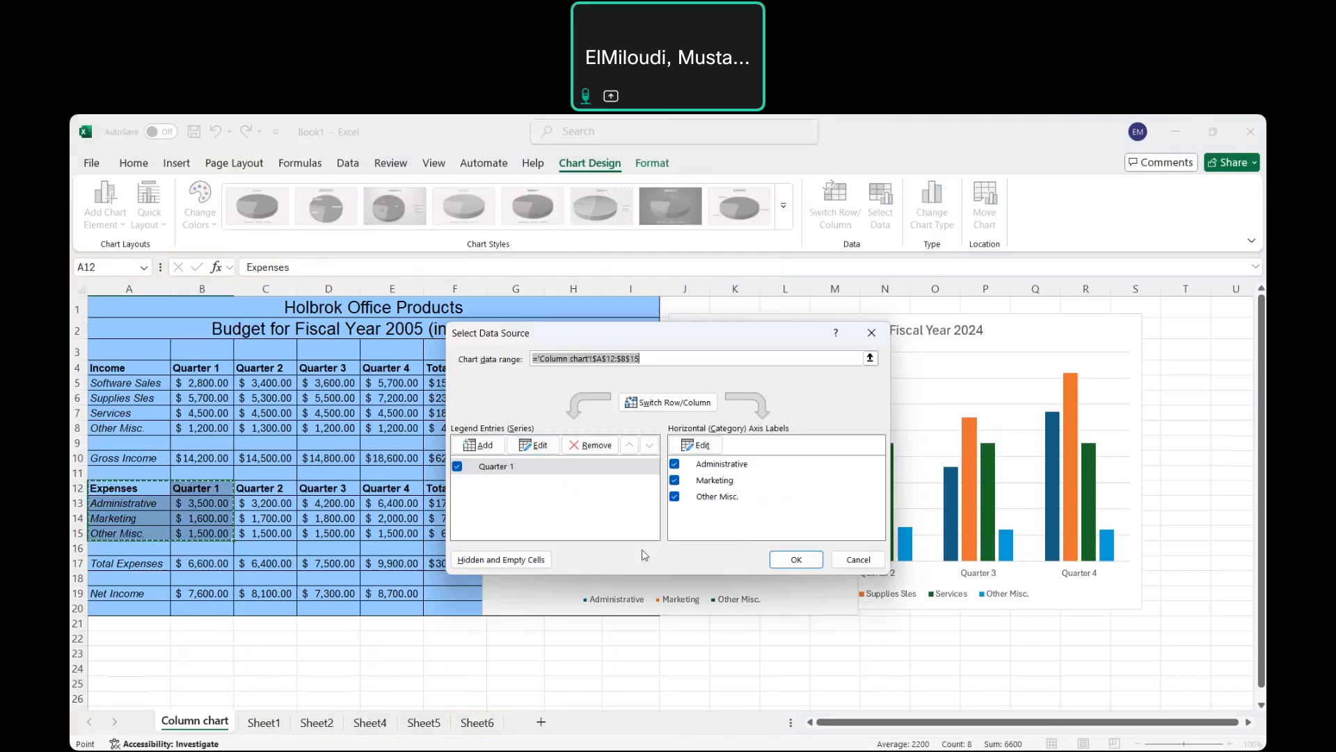
left_click(872, 333)
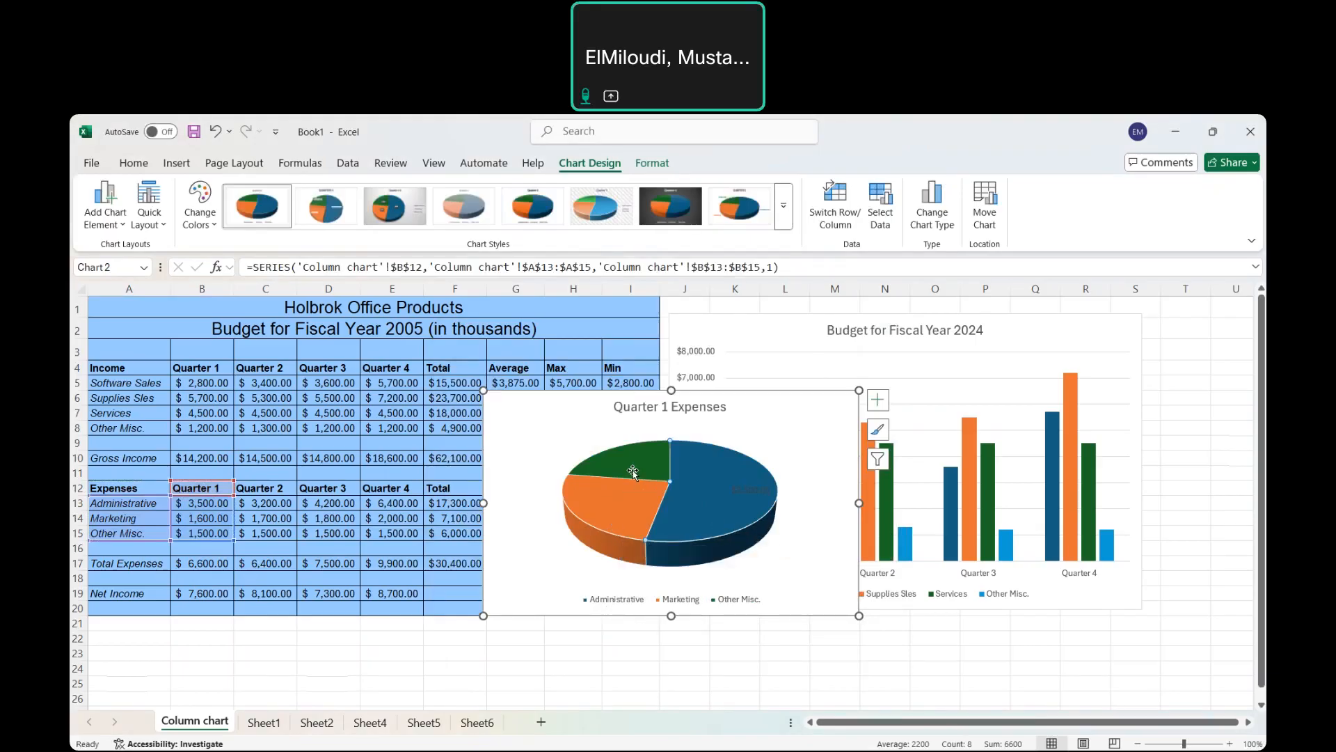
Drag the Quarter 1 Expenses pie chart below the budget table.
mouse_move(627, 468)
left_click_drag(769, 416, 541, 655)
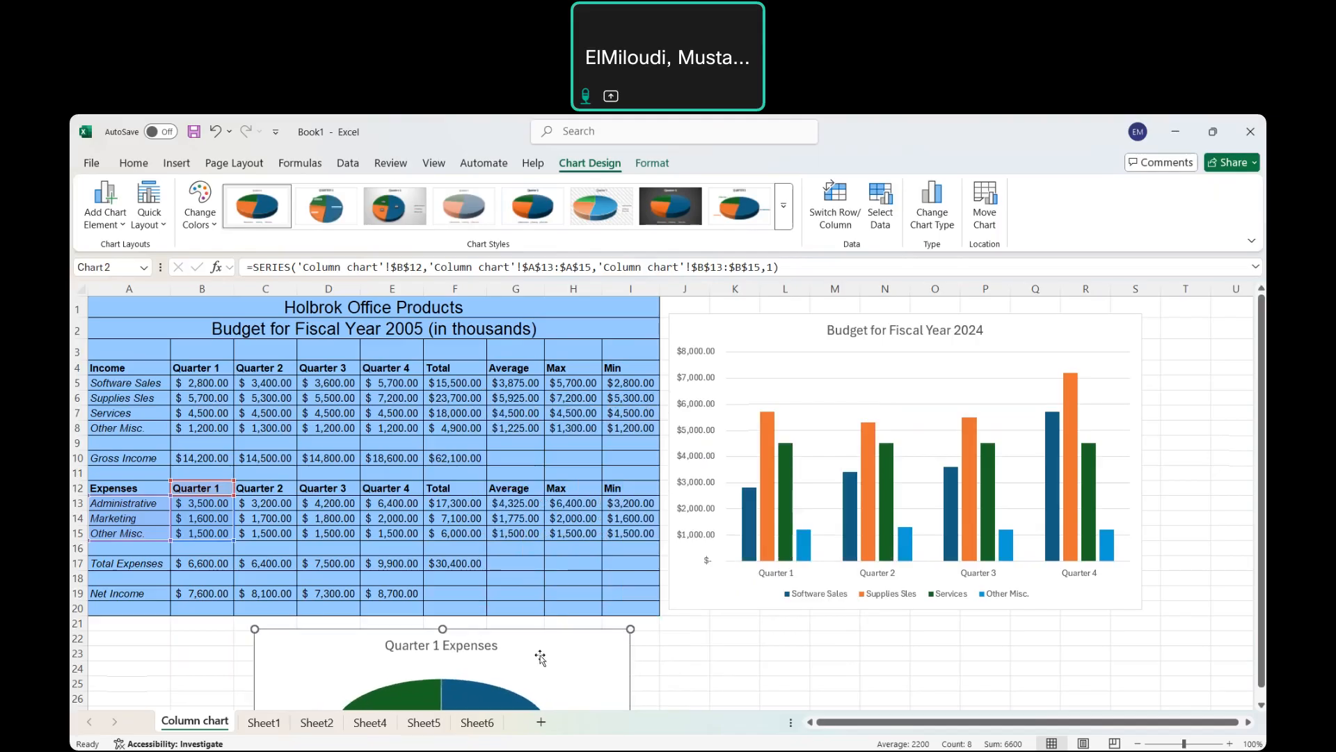
left_click(1262, 706)
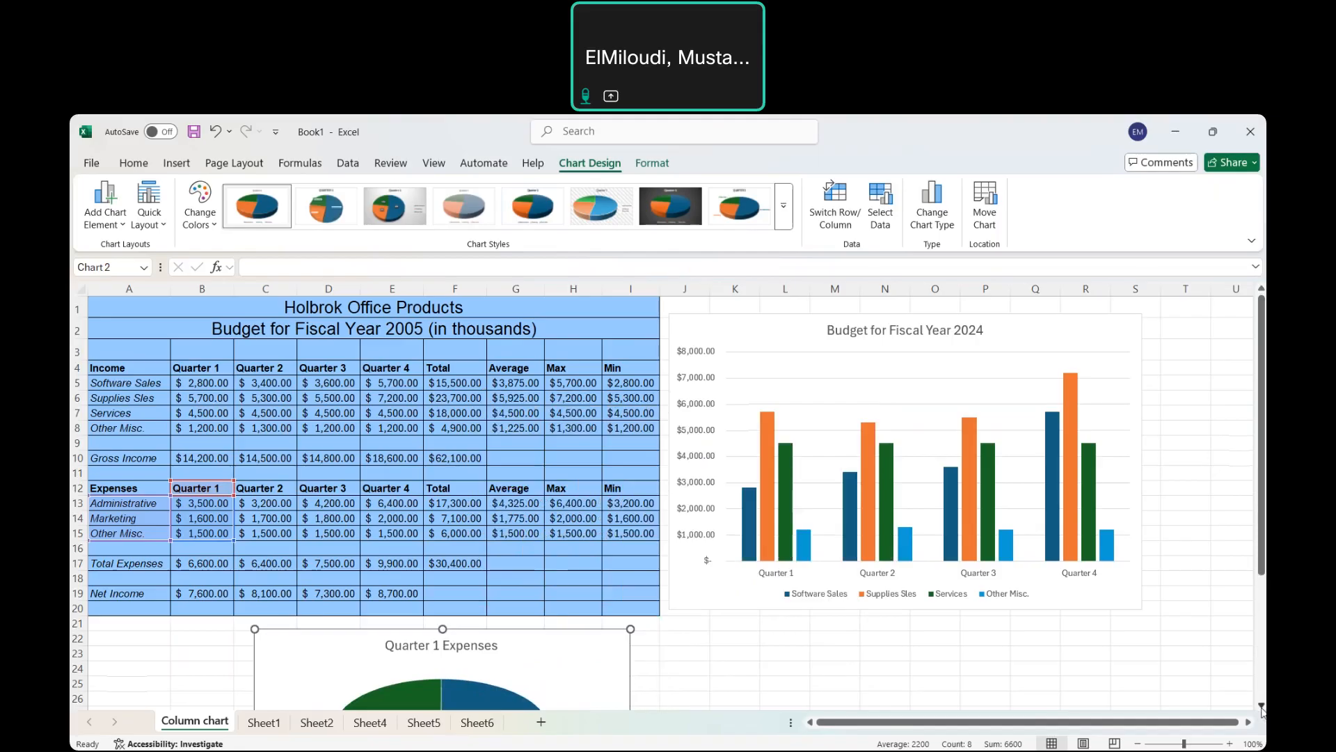
scroll(1262, 706, "down", 2)
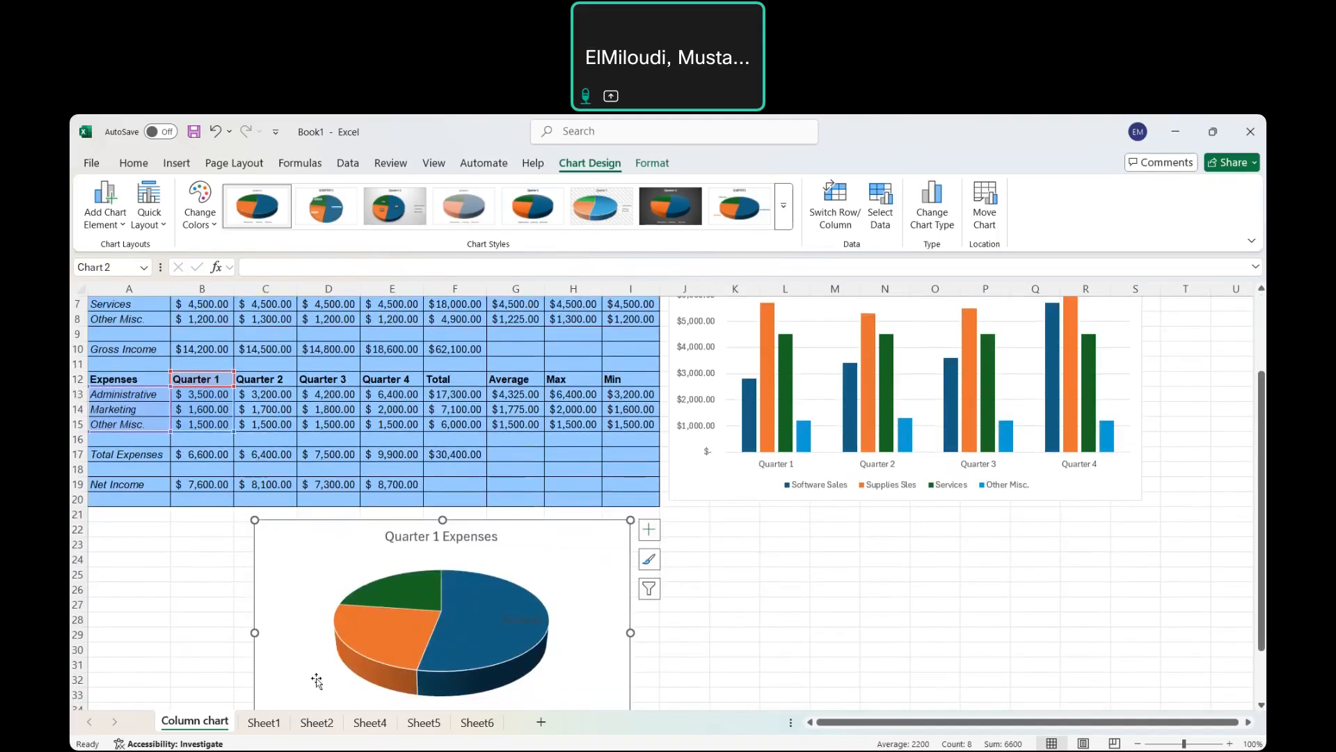
On Sheet1, select Male and Female D2:E8 together with Country A2:A8.
left_click(264, 723)
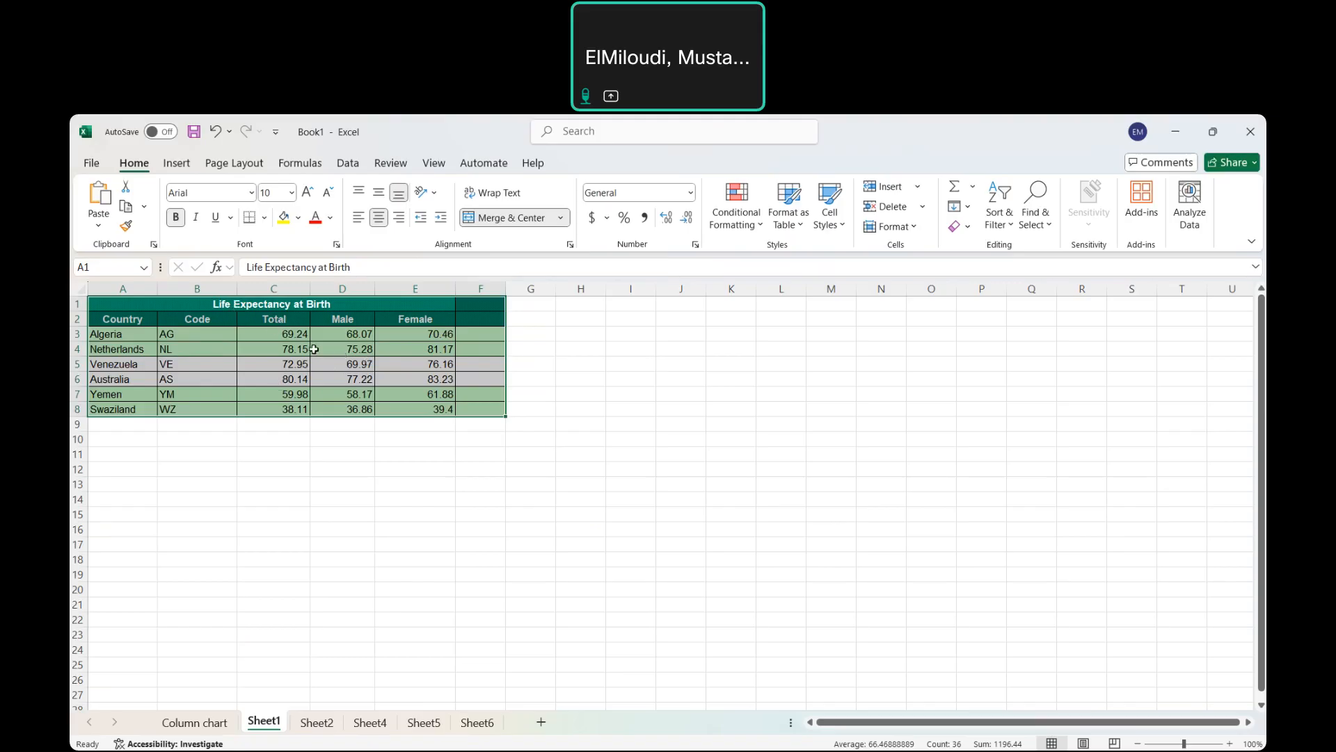
left_click(127, 320)
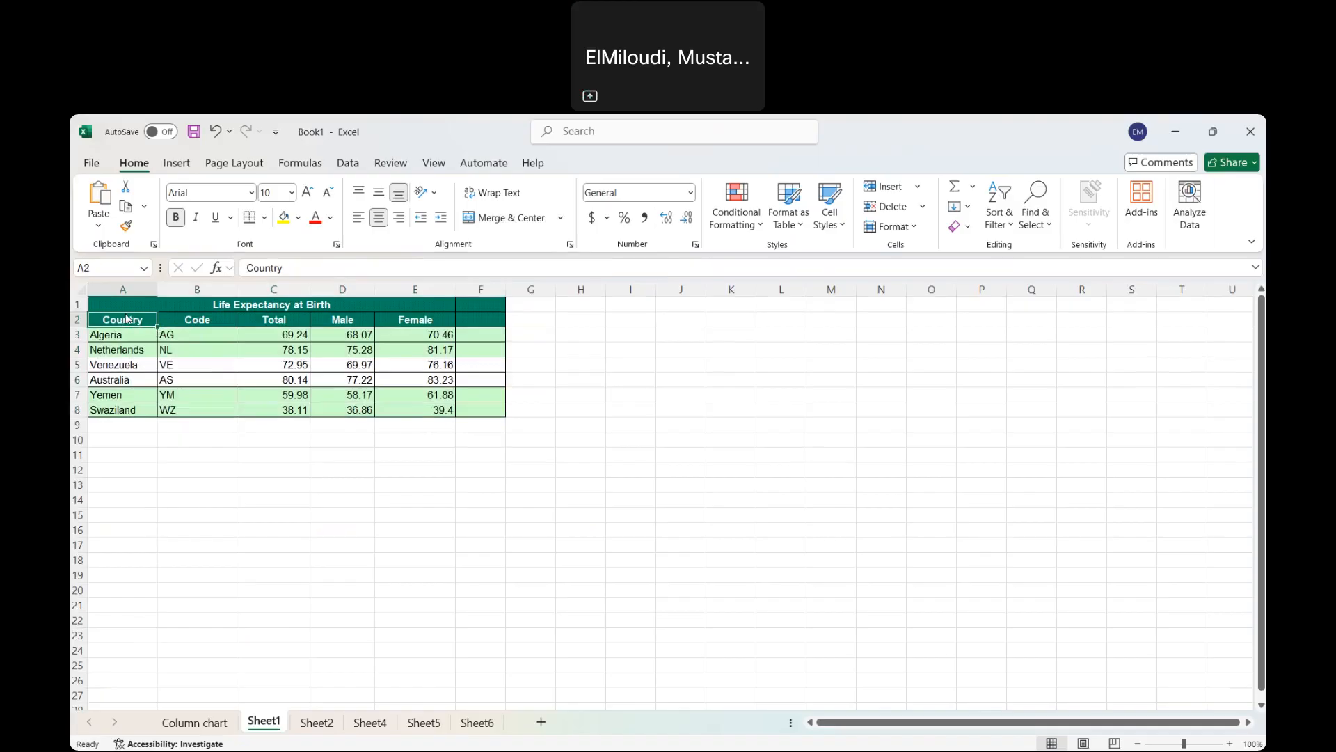
left_click_drag(121, 319, 125, 408)
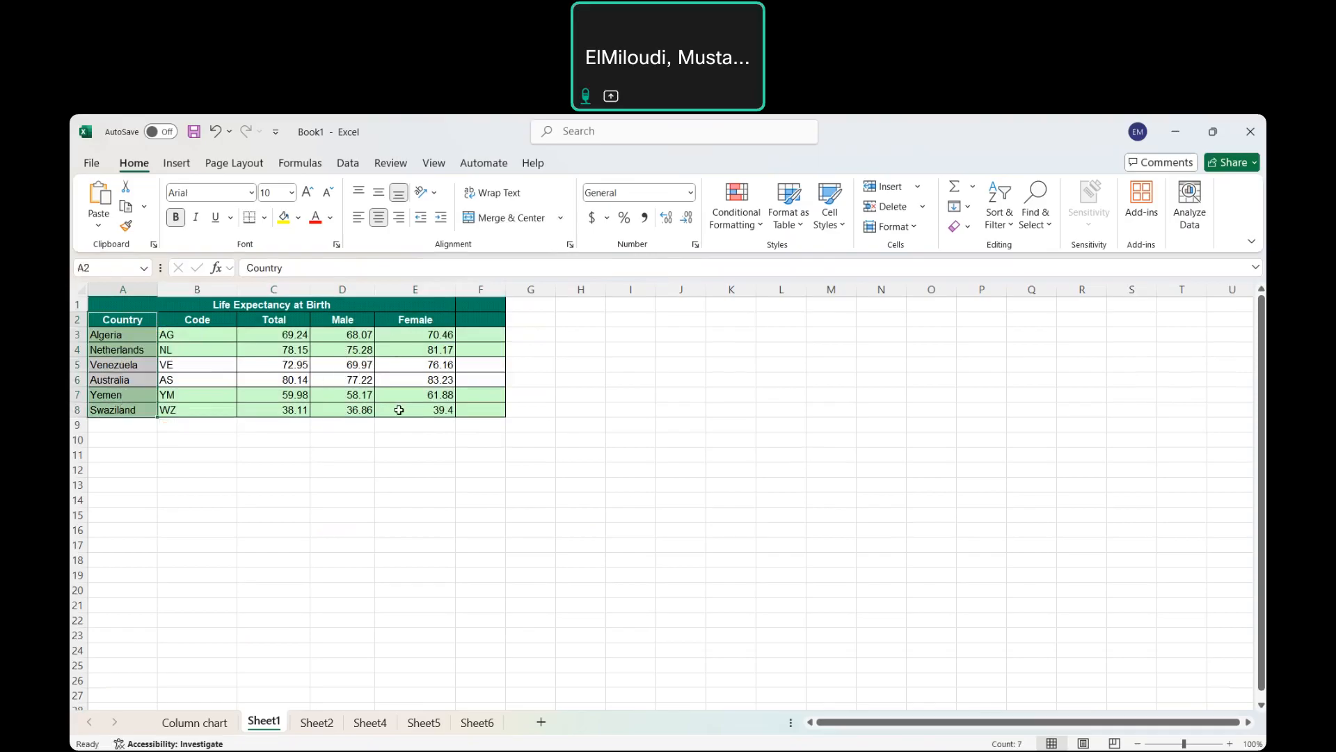
left_click(338, 319, "ctrl")
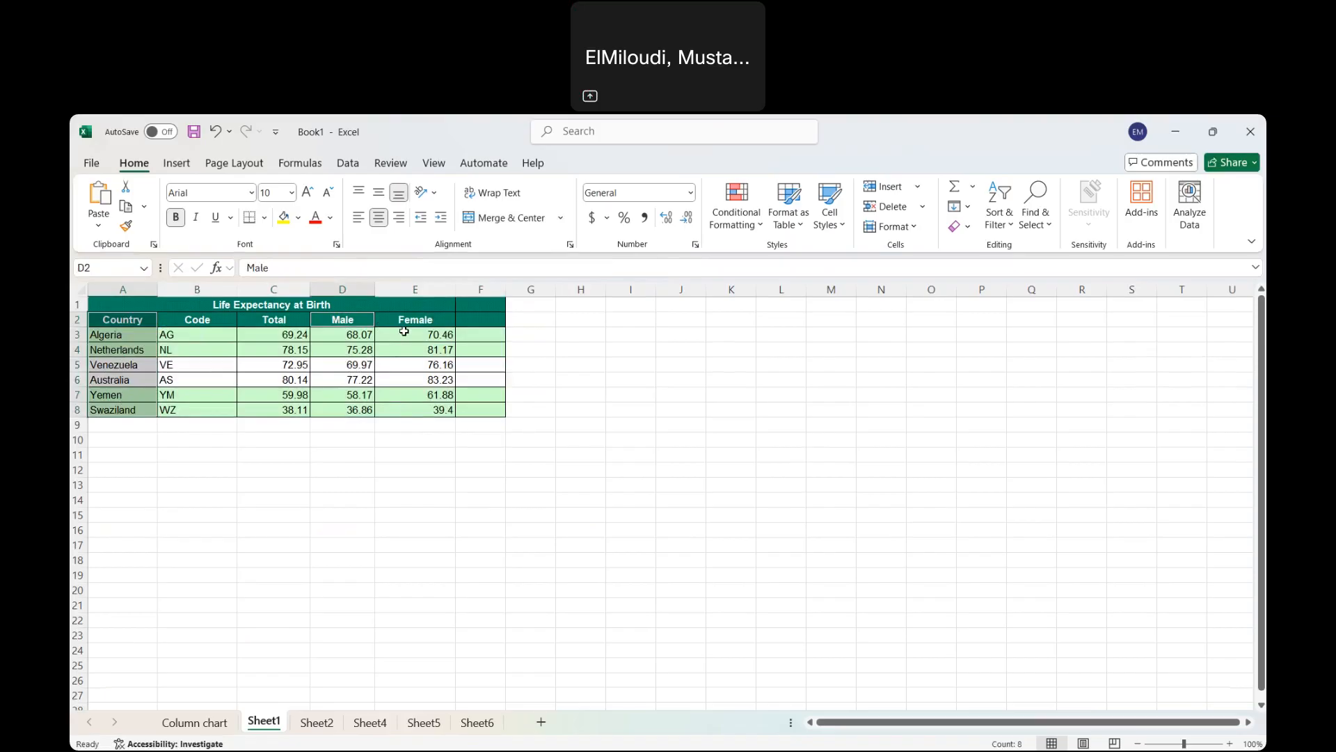
left_click_drag(349, 322, 396, 409)
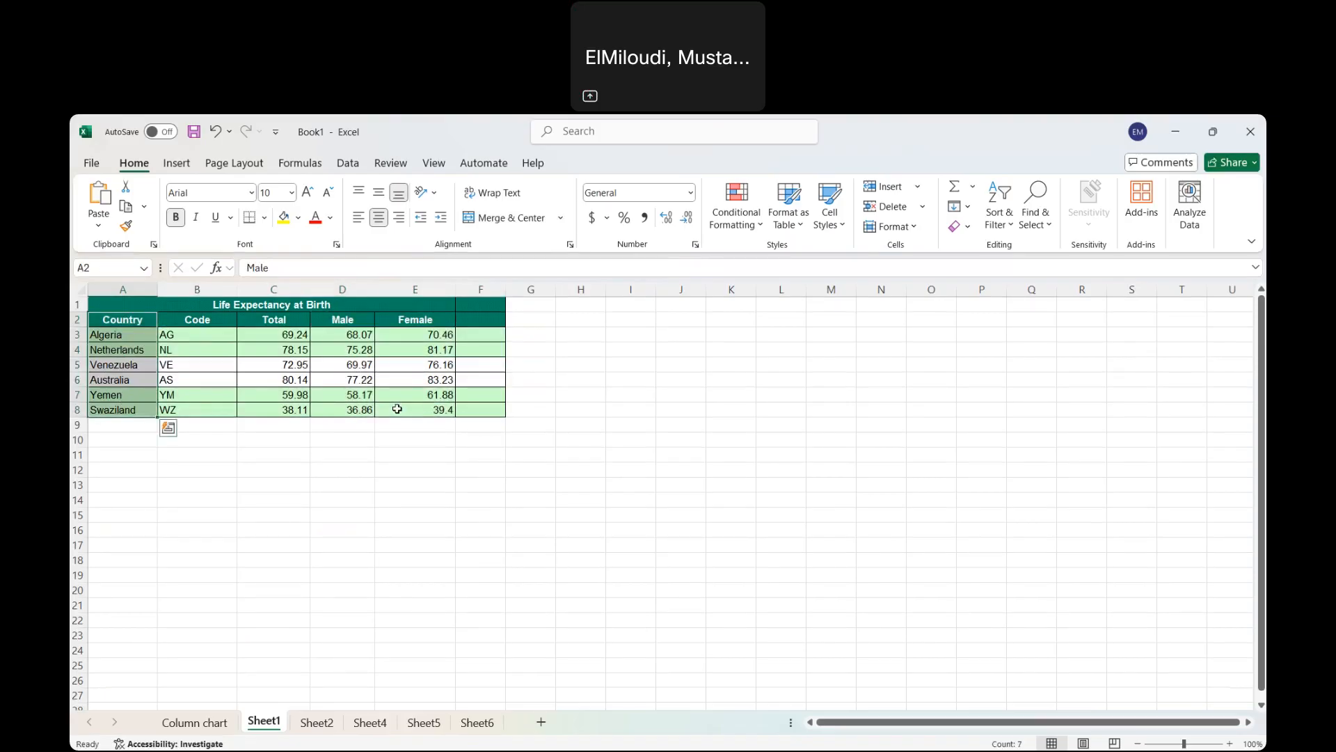
left_click(132, 327)
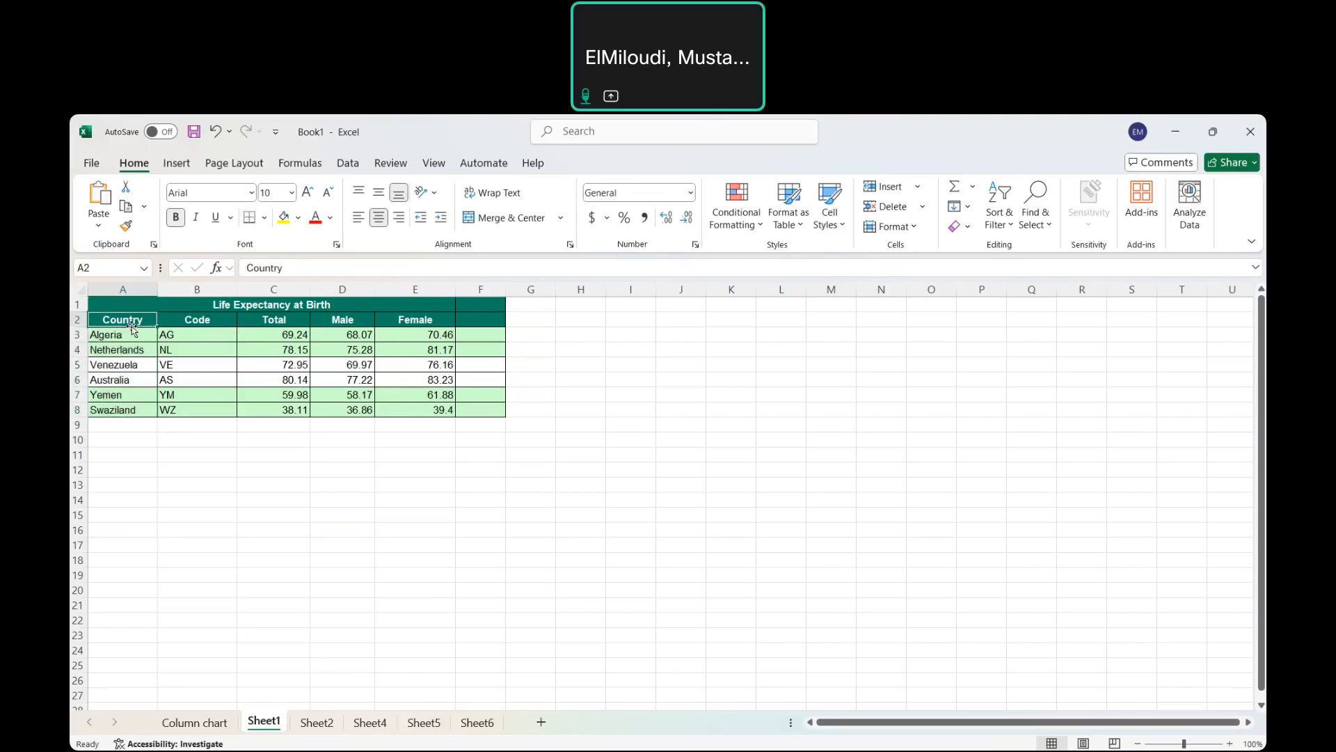
left_click_drag(130, 337, 130, 410)
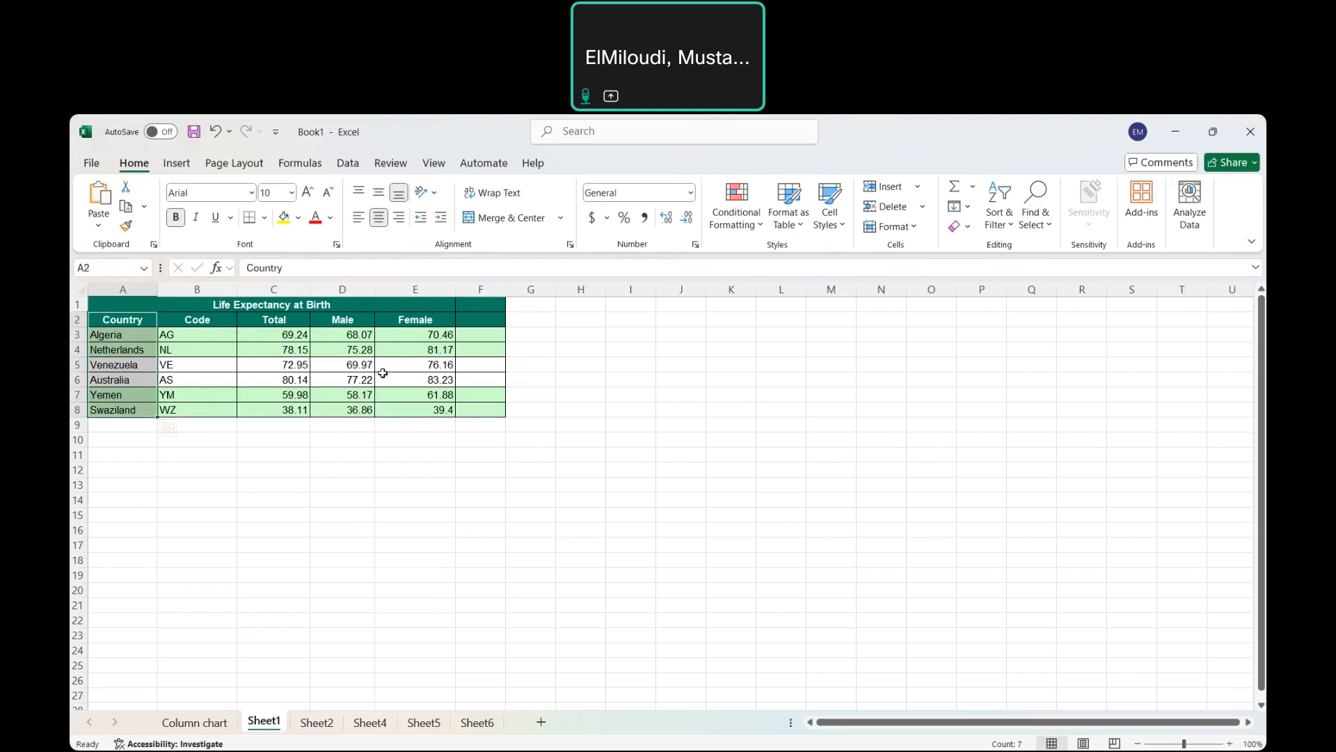
left_click(348, 324, "ctrl")
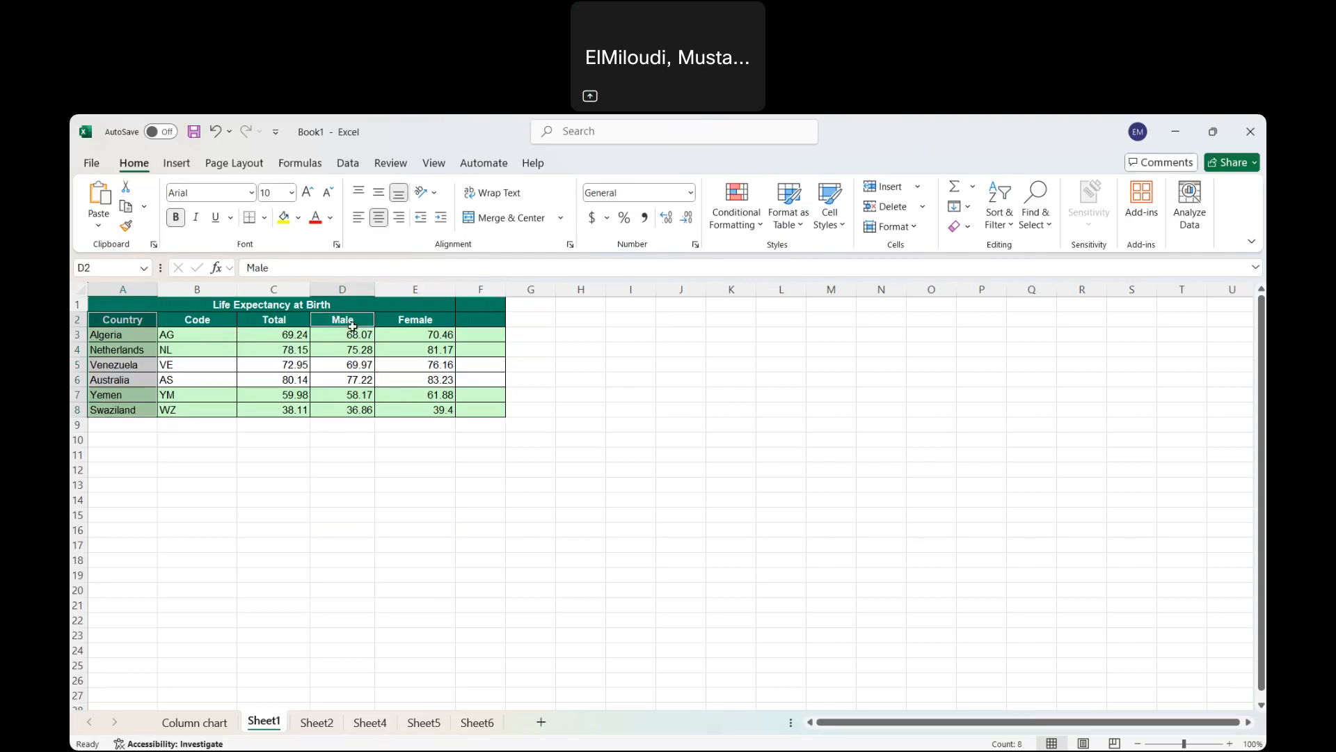
left_click_drag(353, 327, 426, 408)
left_click(426, 409)
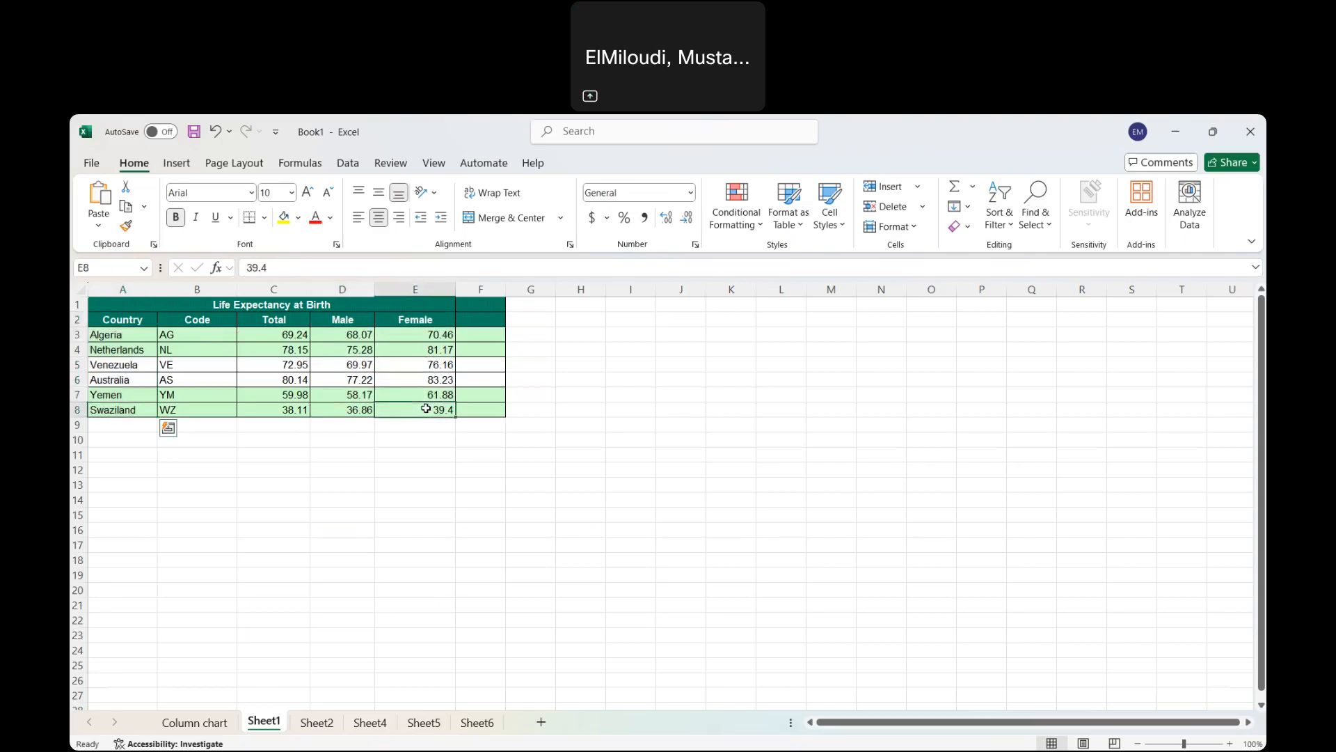
left_click_drag(343, 324, 419, 409)
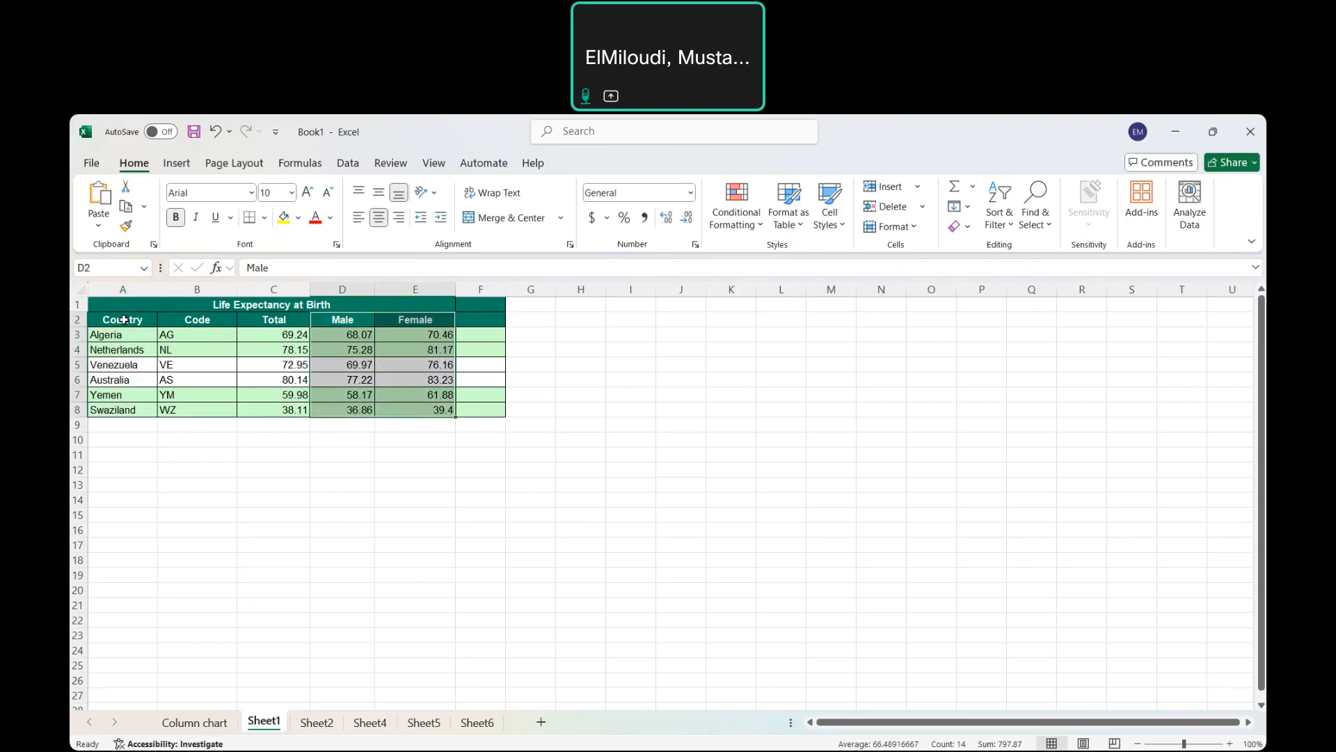
left_click_drag(124, 320, 122, 405, "ctrl")
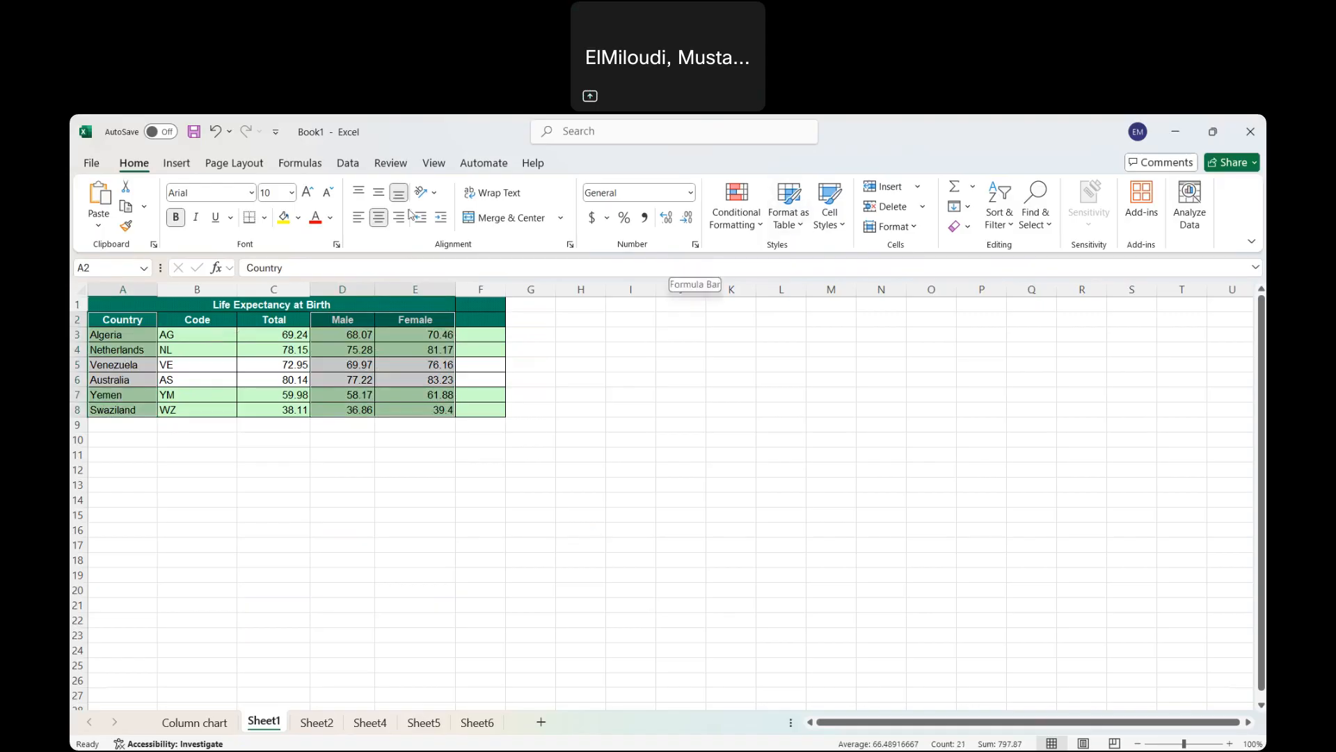
Insert a Stacked Bar chart of the life-expectancy data via All Charts > Bar.
left_click(177, 164)
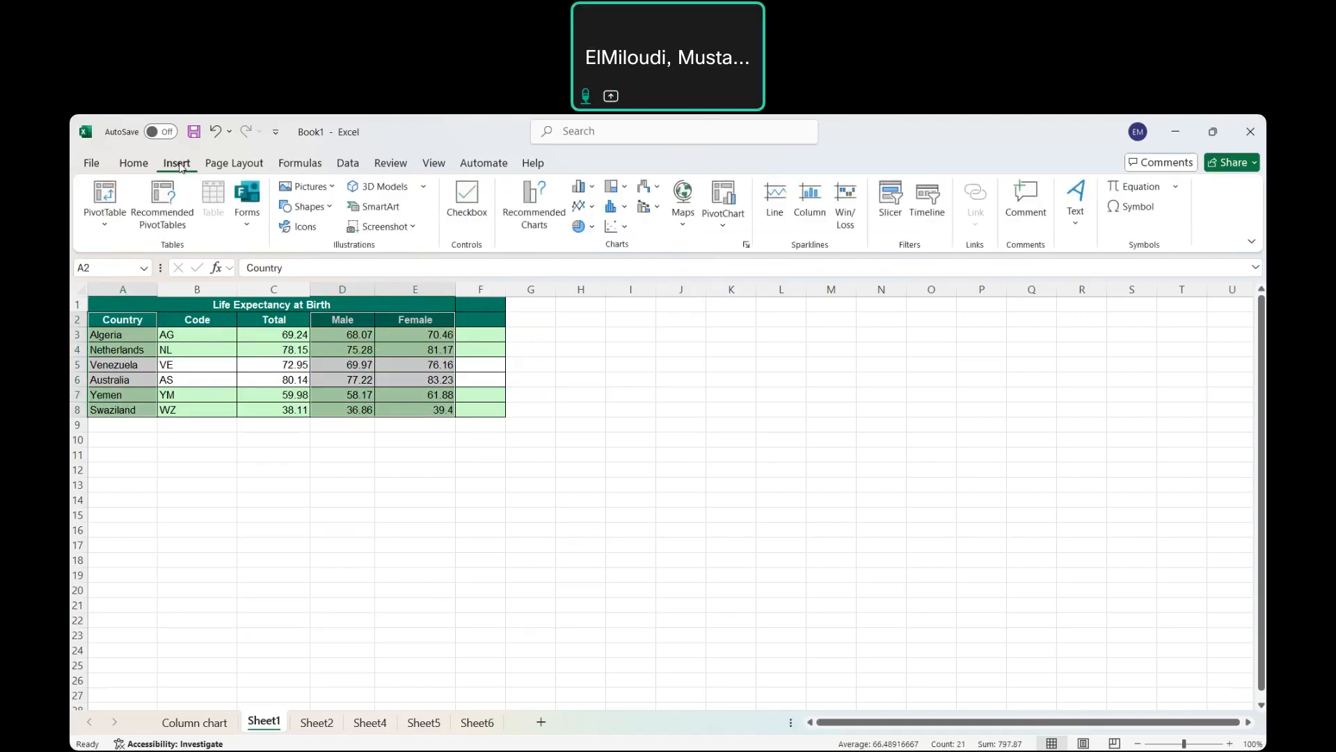
left_click(747, 246)
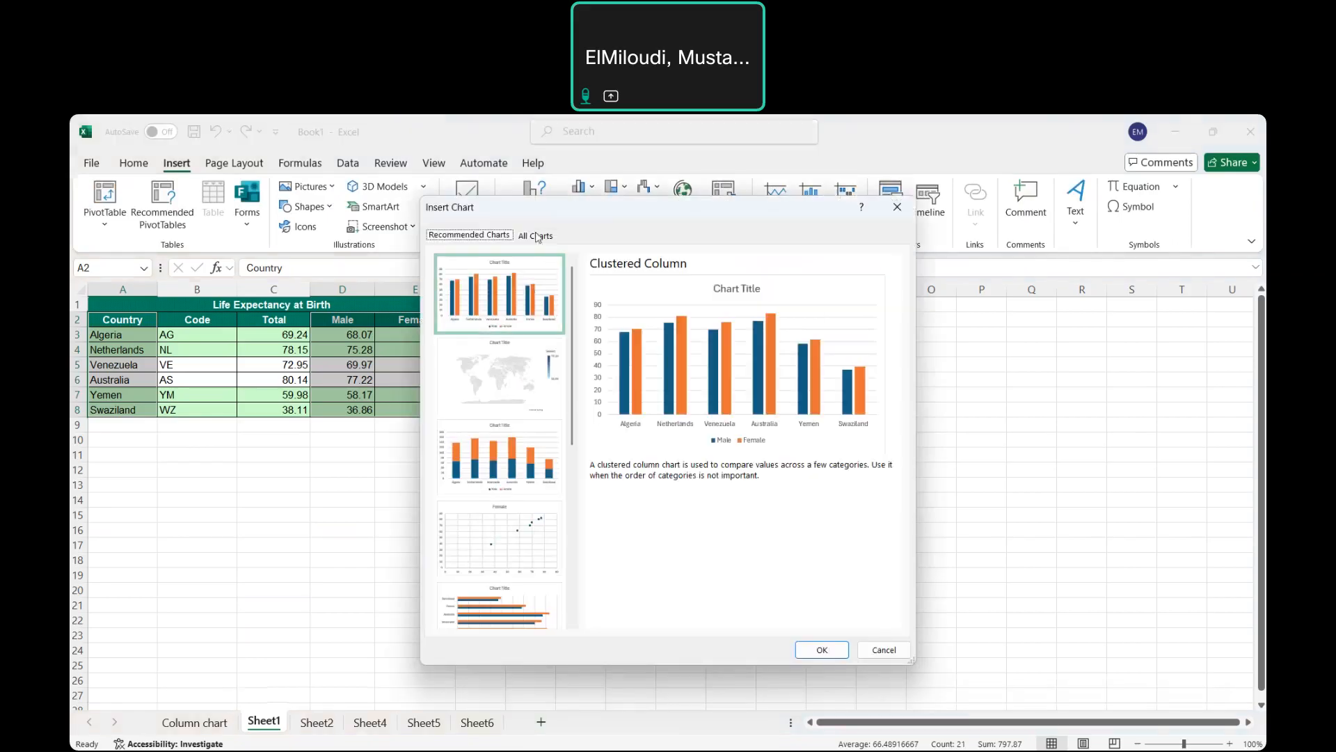
left_click(535, 234)
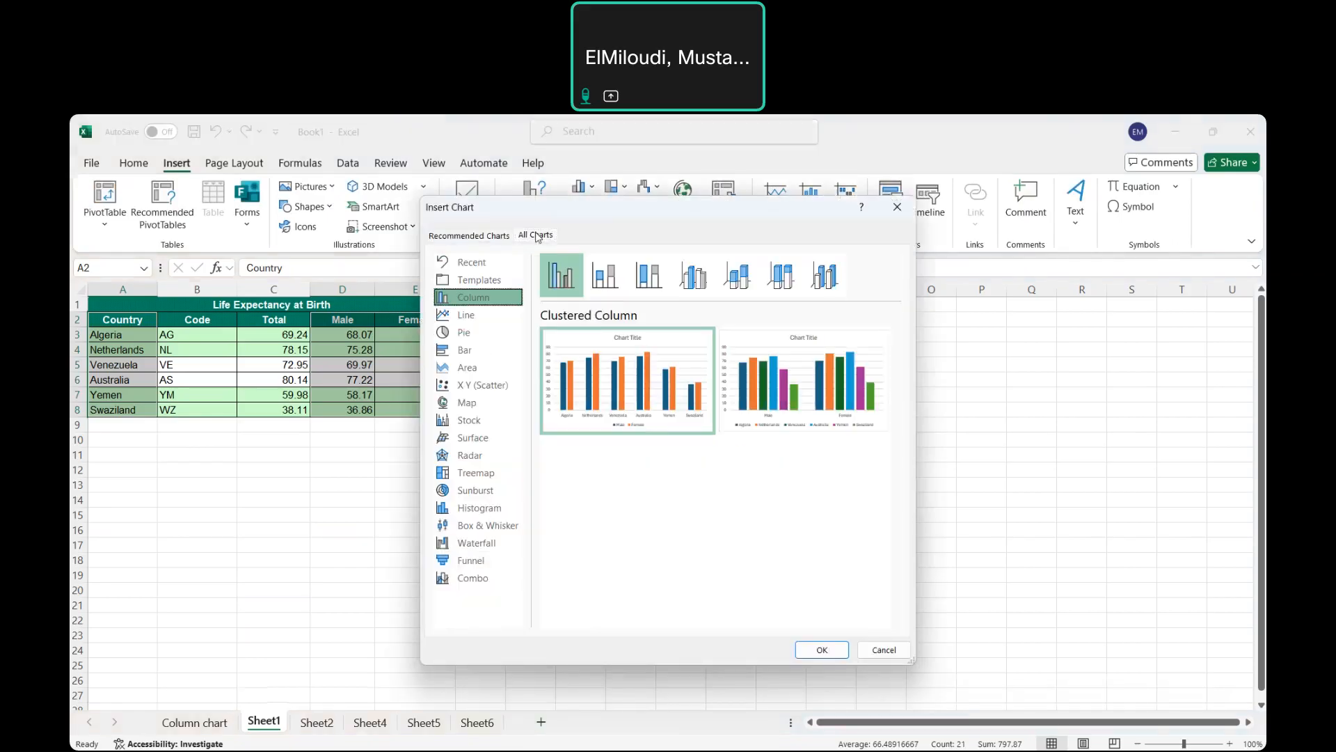
left_click(486, 356)
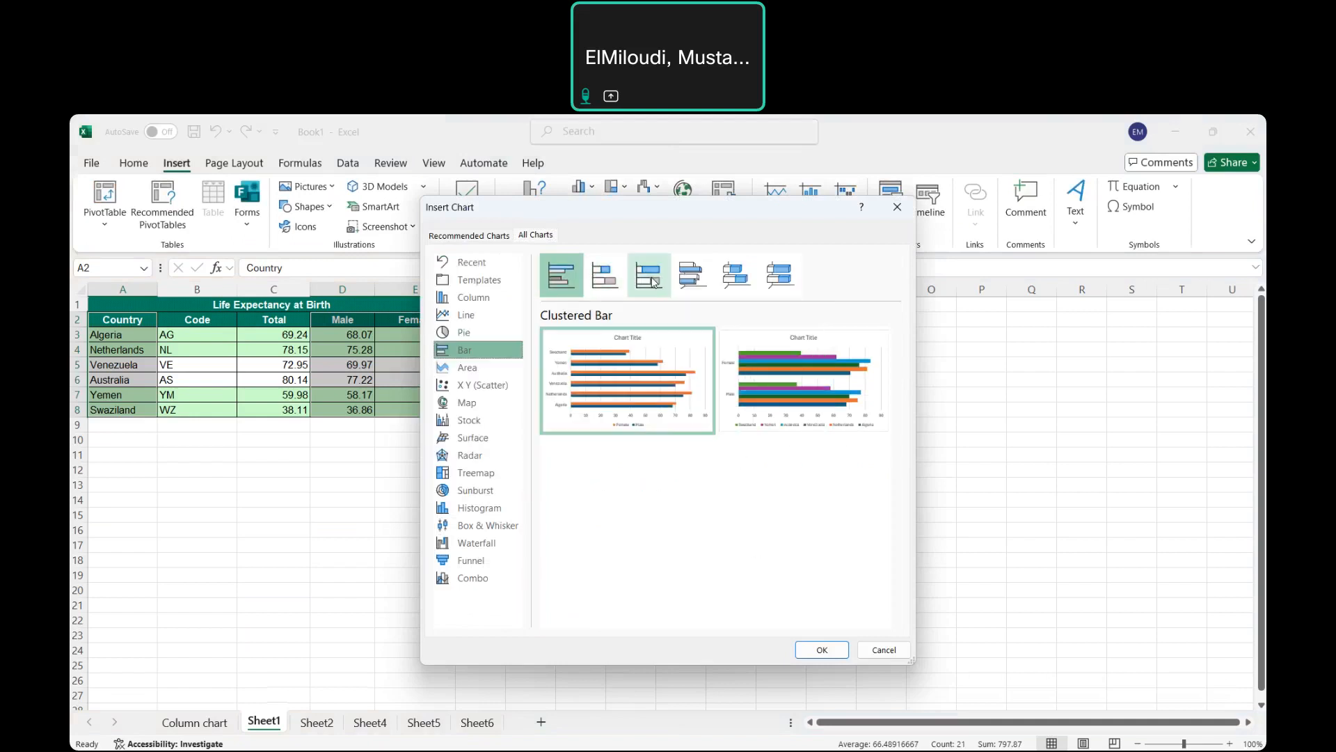
left_click(605, 277)
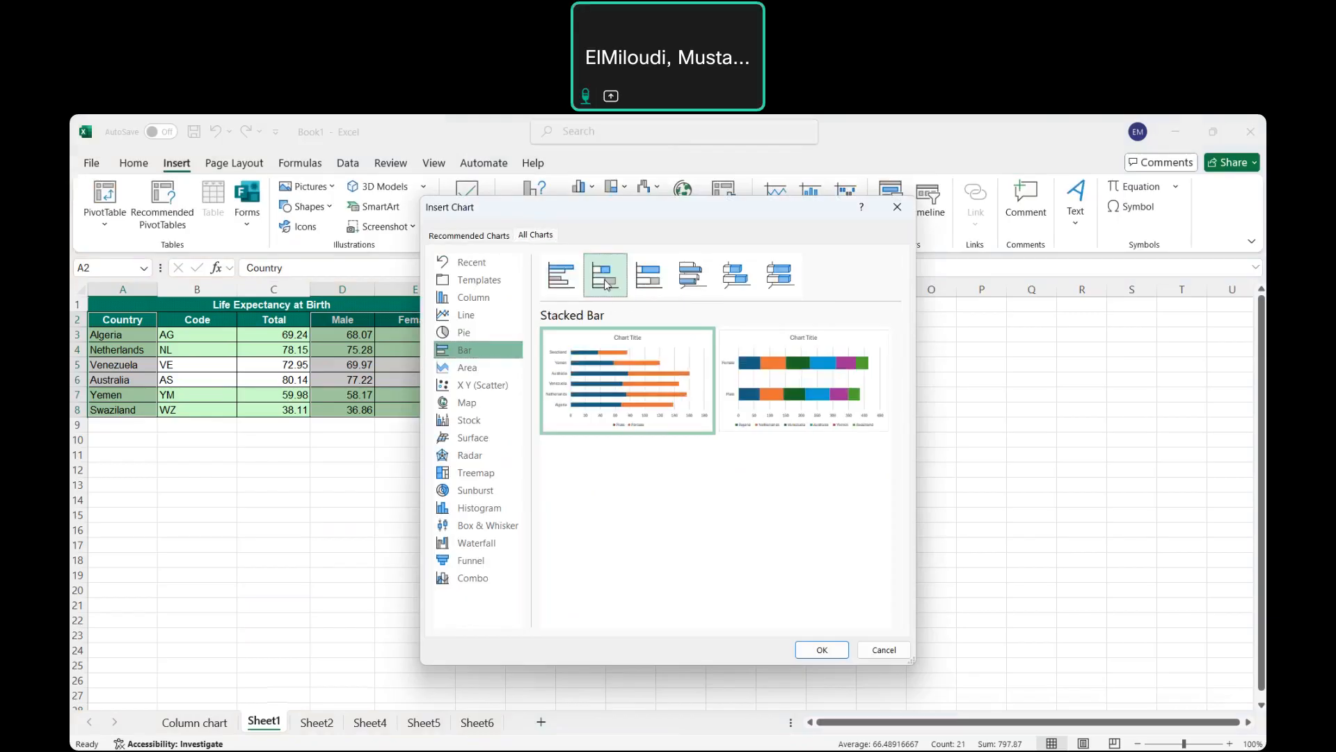
left_click(808, 644)
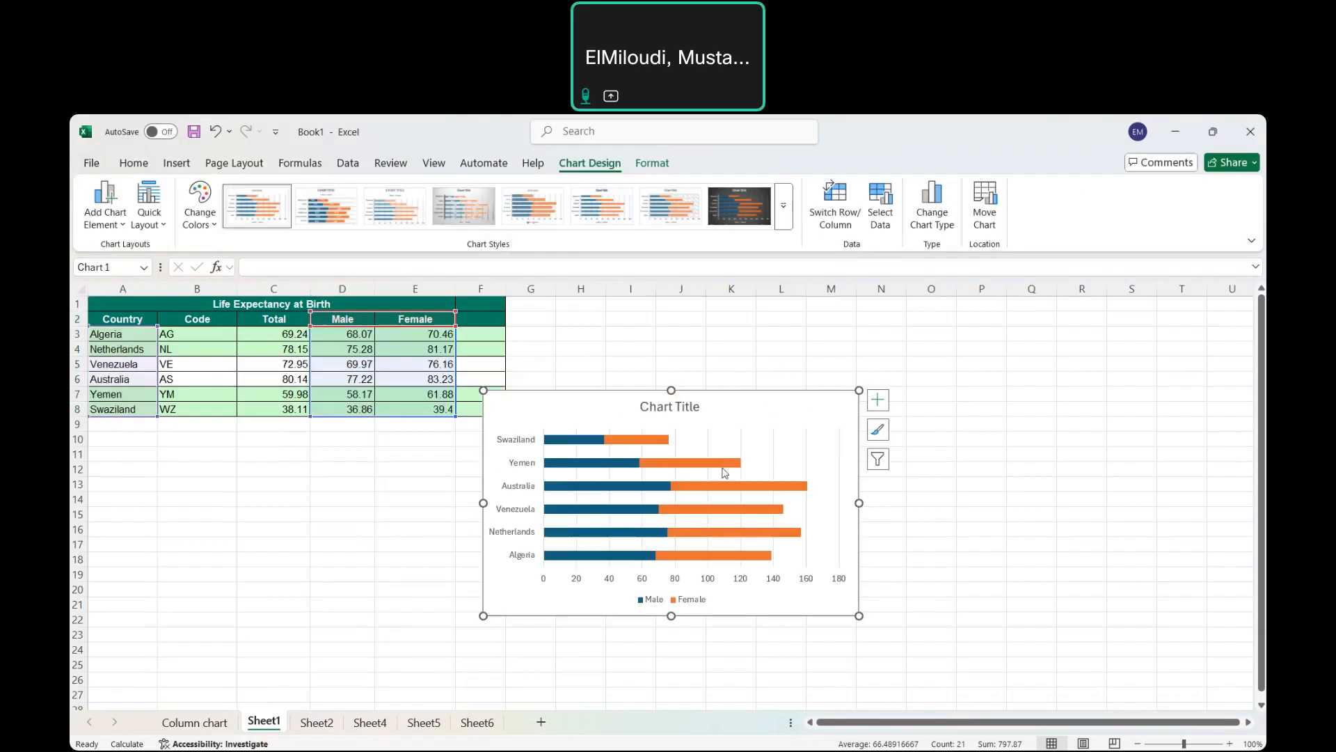
Move the bar chart under the Life Expectancy table, widen it, and title it 'Life Excpectancy at Birth'.
left_click_drag(606, 411, 360, 466)
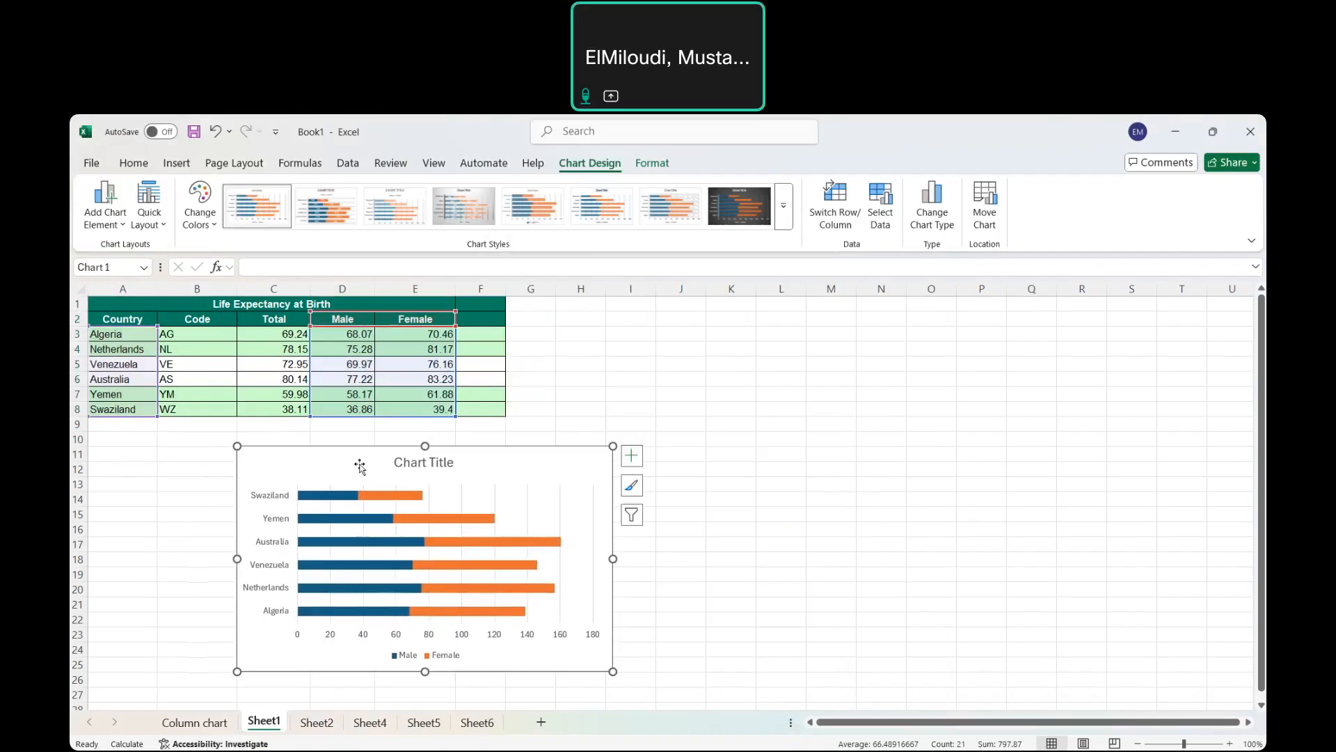
left_click_drag(614, 559, 736, 558)
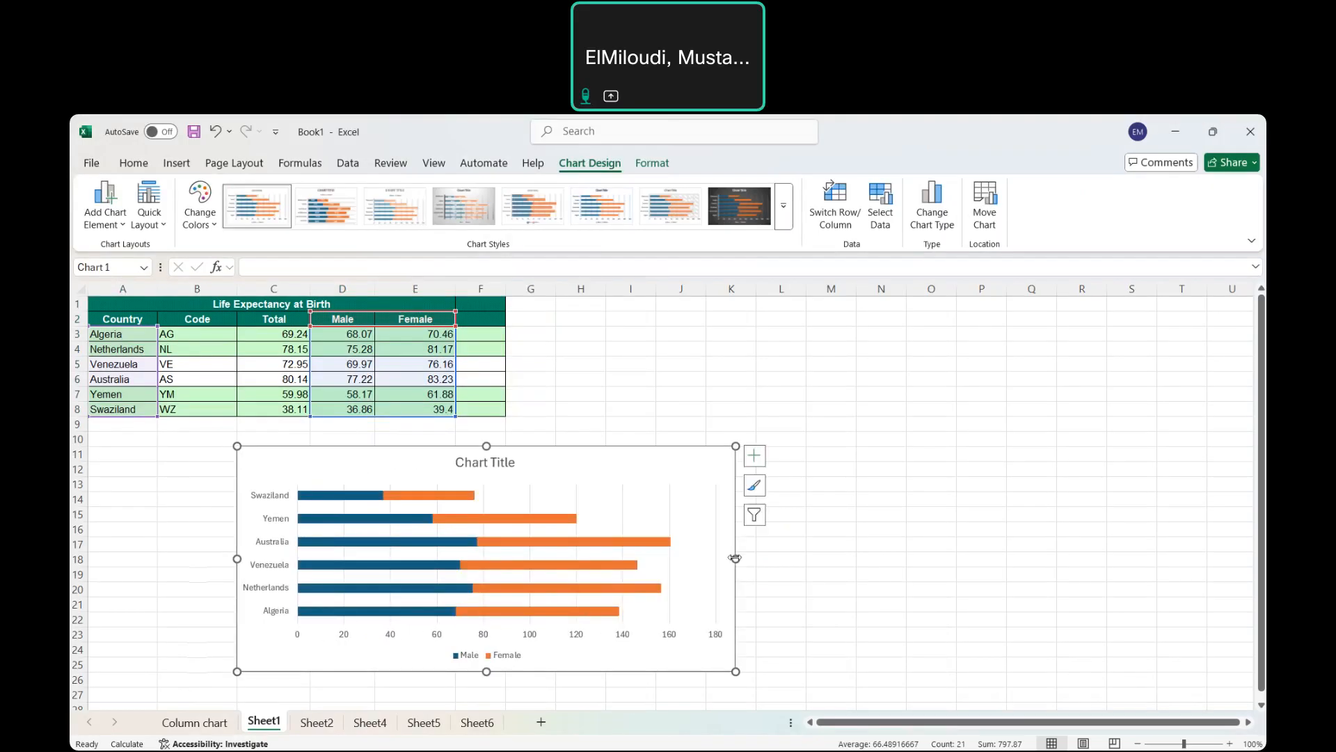
left_click(513, 468)
double_click(513, 468)
left_click(512, 465)
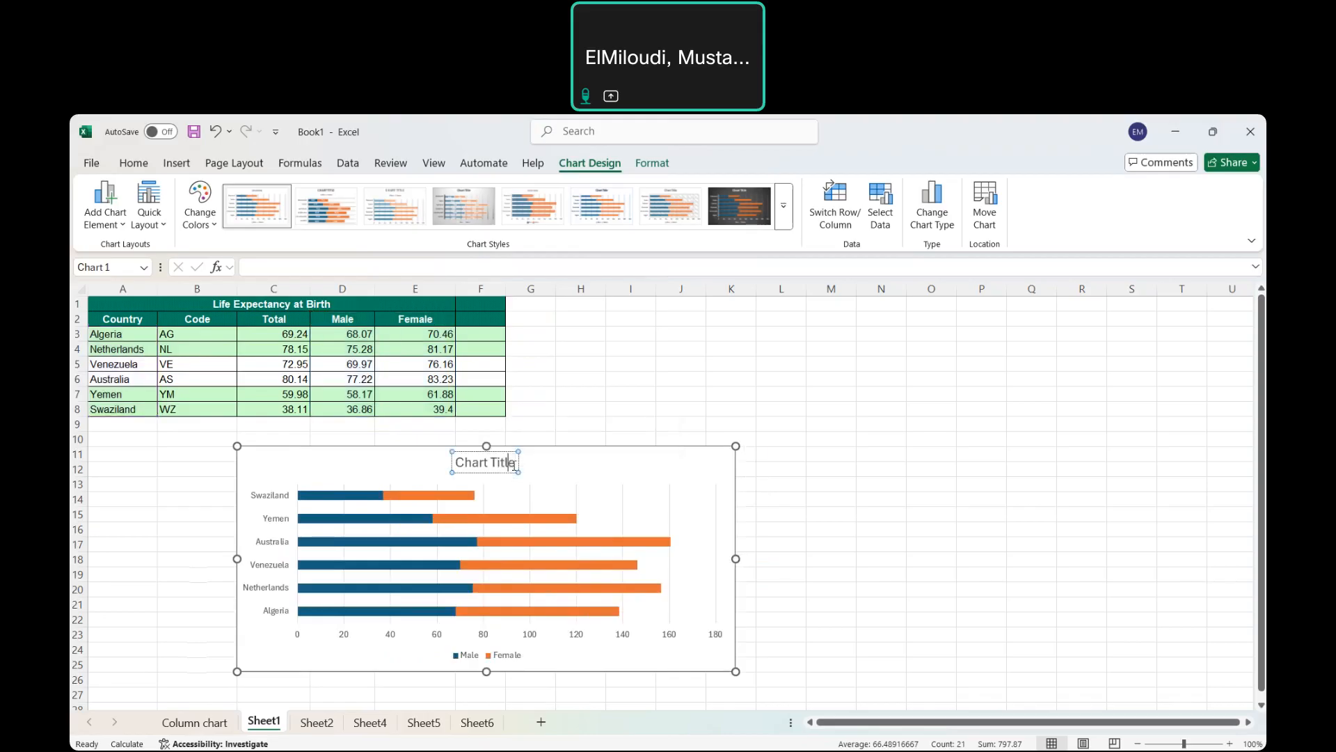
key("BackSpace")
key("BackSpace")
key("BackSpace")
key("BackSpace")
key("BackSpace")
key("BackSpace")
key("BackSpace")
key("BackSpace")
key("BackSpace")
key("BackSpace")
key("BackSpace")
type("Life Excpectancy at Birth")
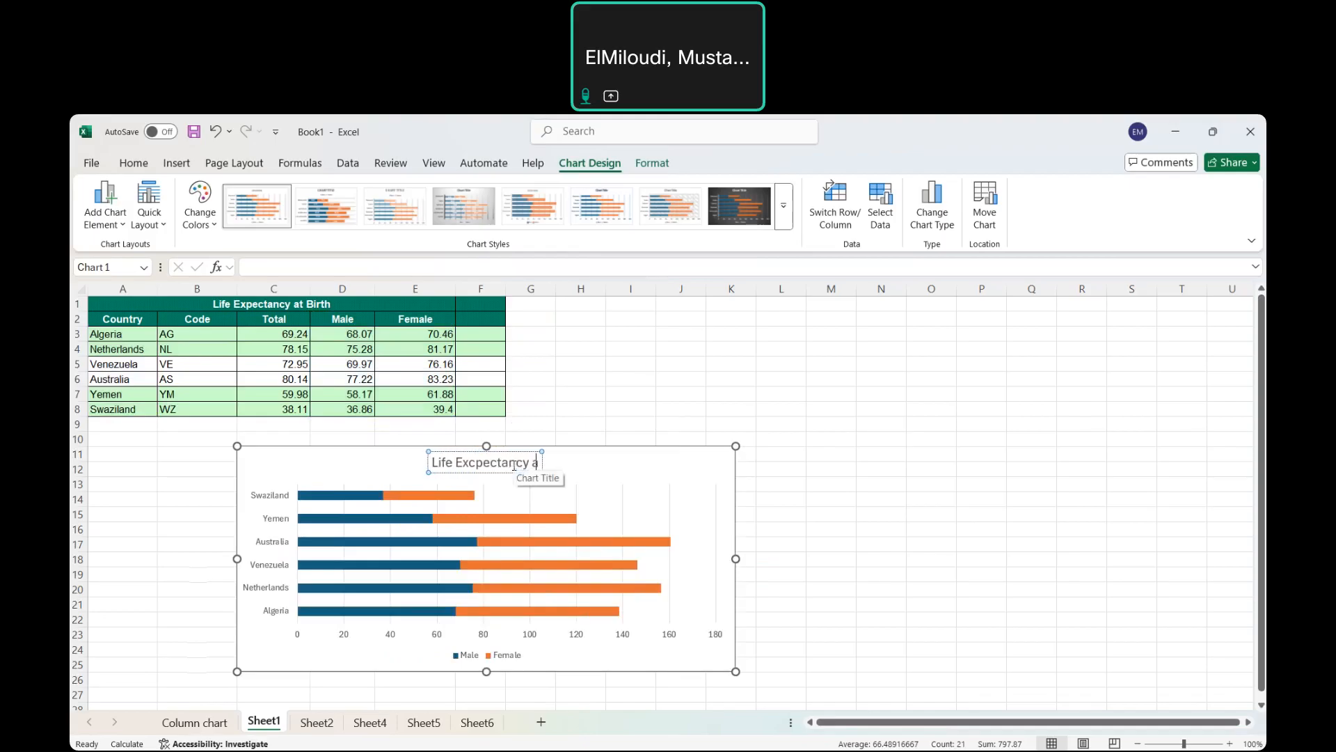
left_click(976, 503)
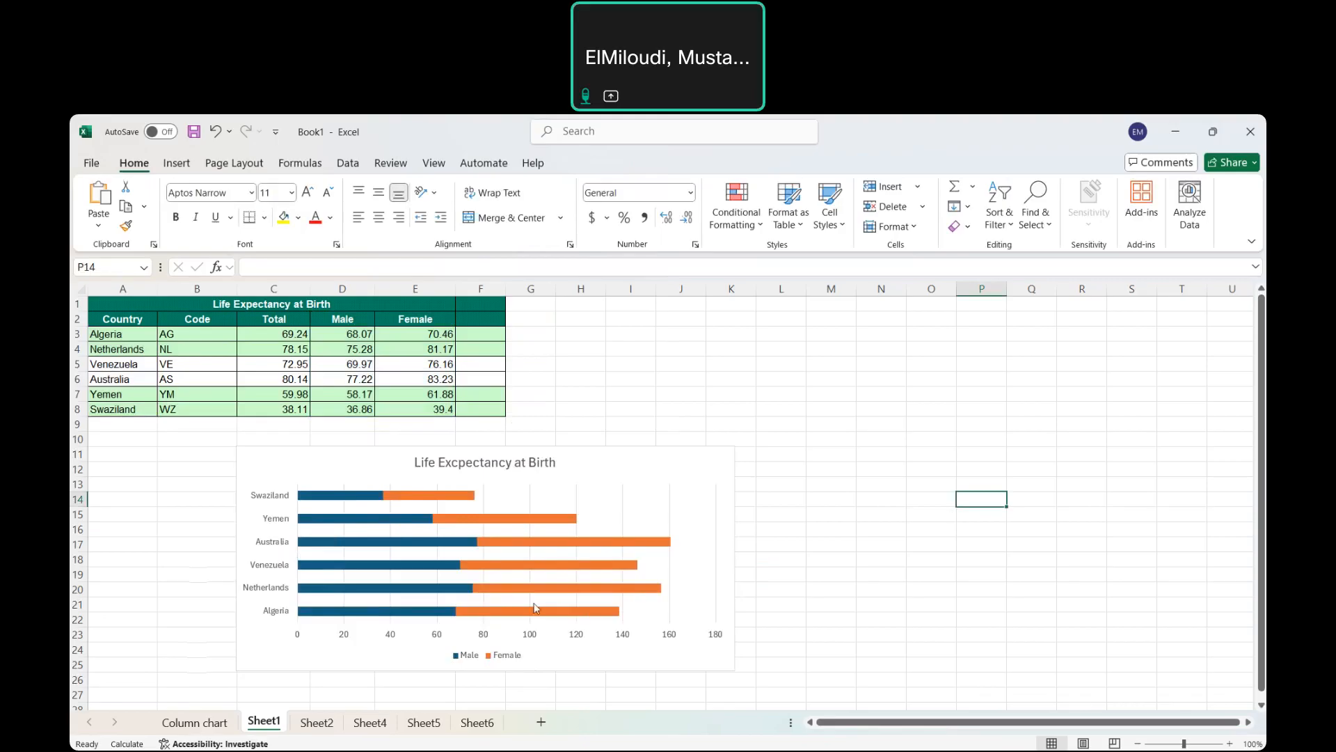
mouse_move(558, 617)
Rename Sheet1 to 'Bar chart' and switch to Sheet2.
right_click(262, 728)
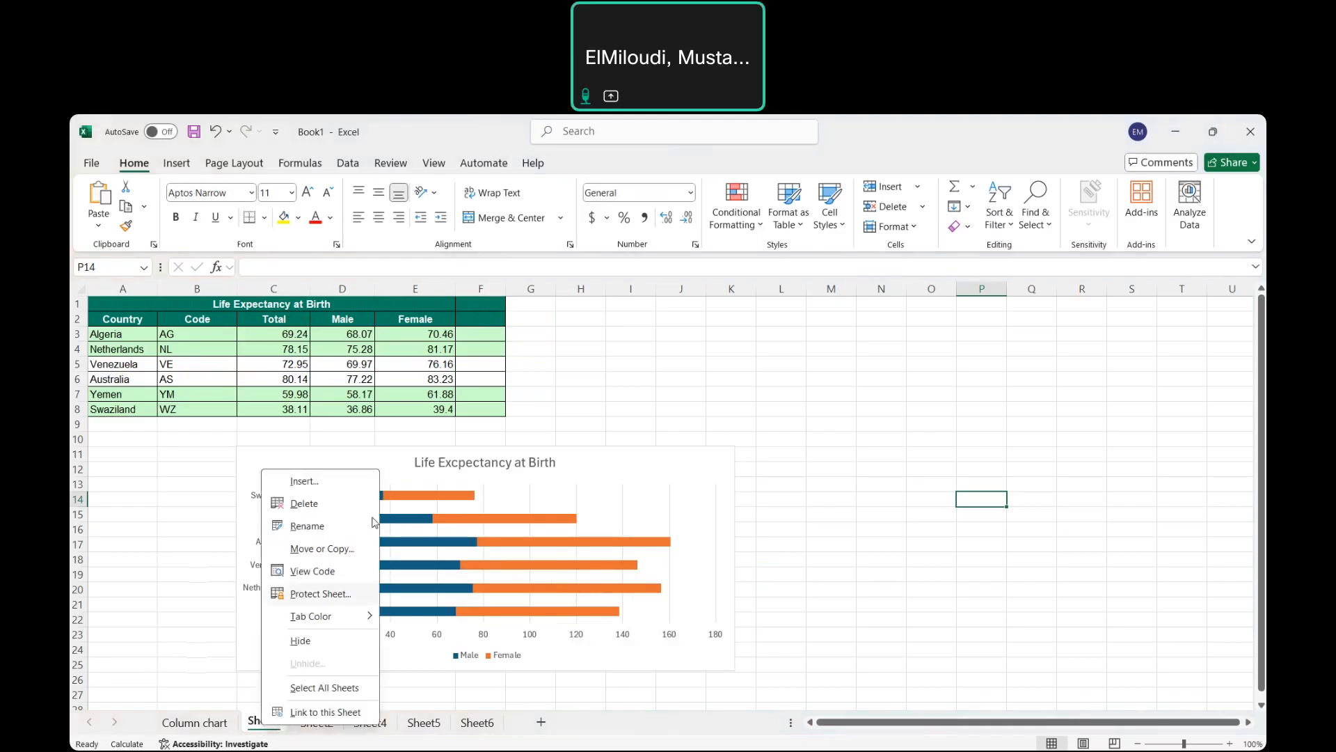
left_click(307, 527)
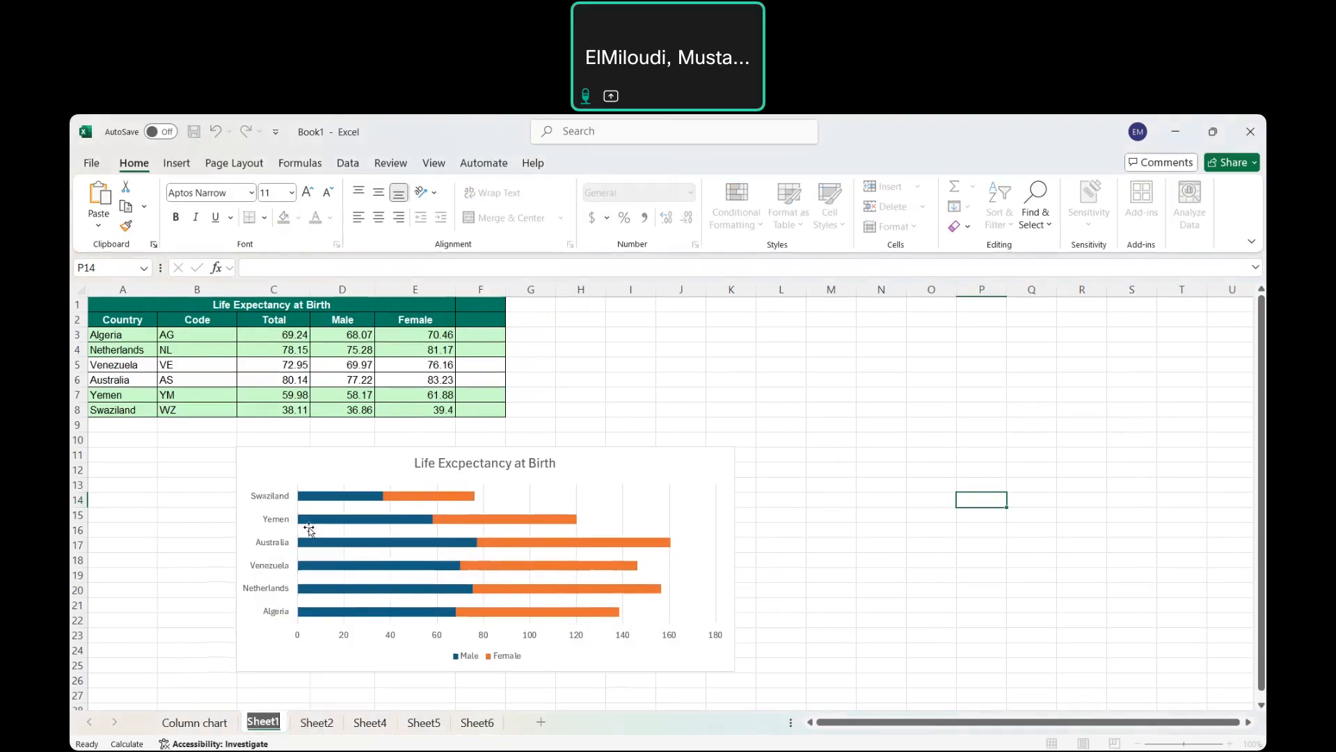
type("Bar chart")
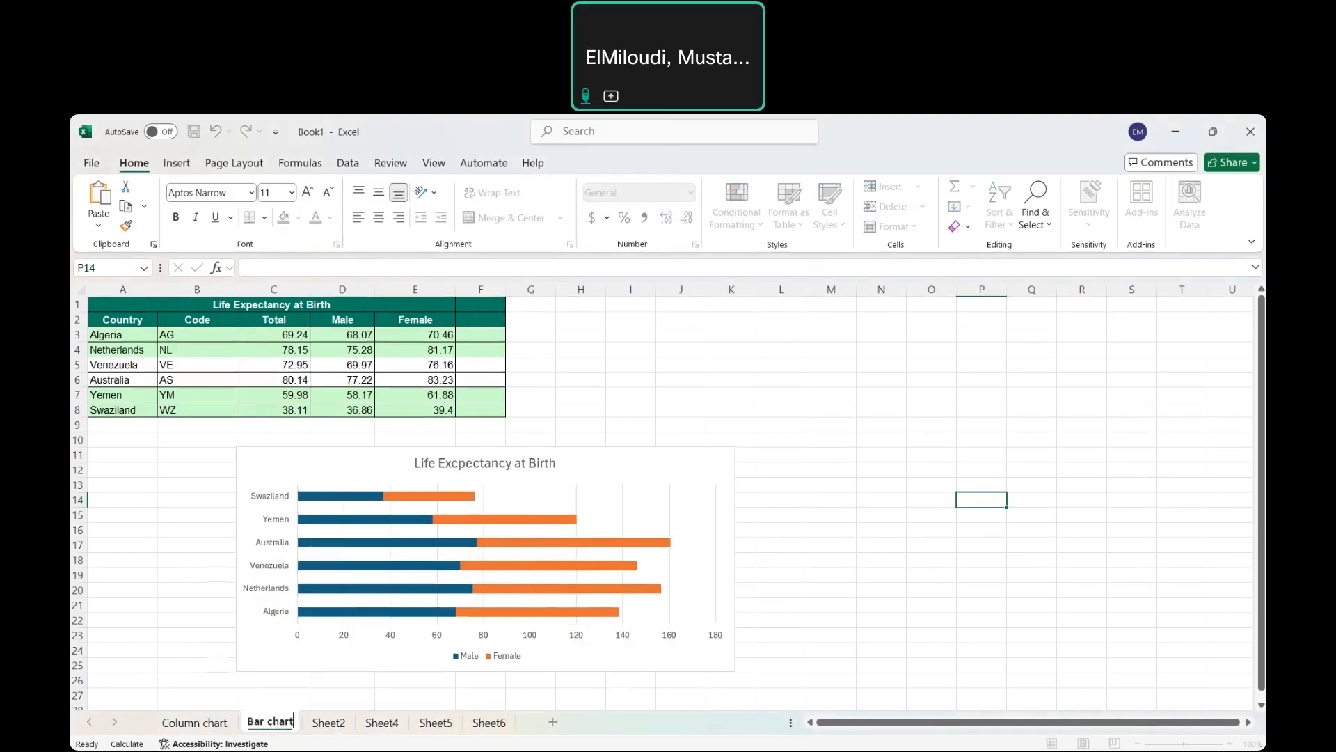
left_click(341, 730)
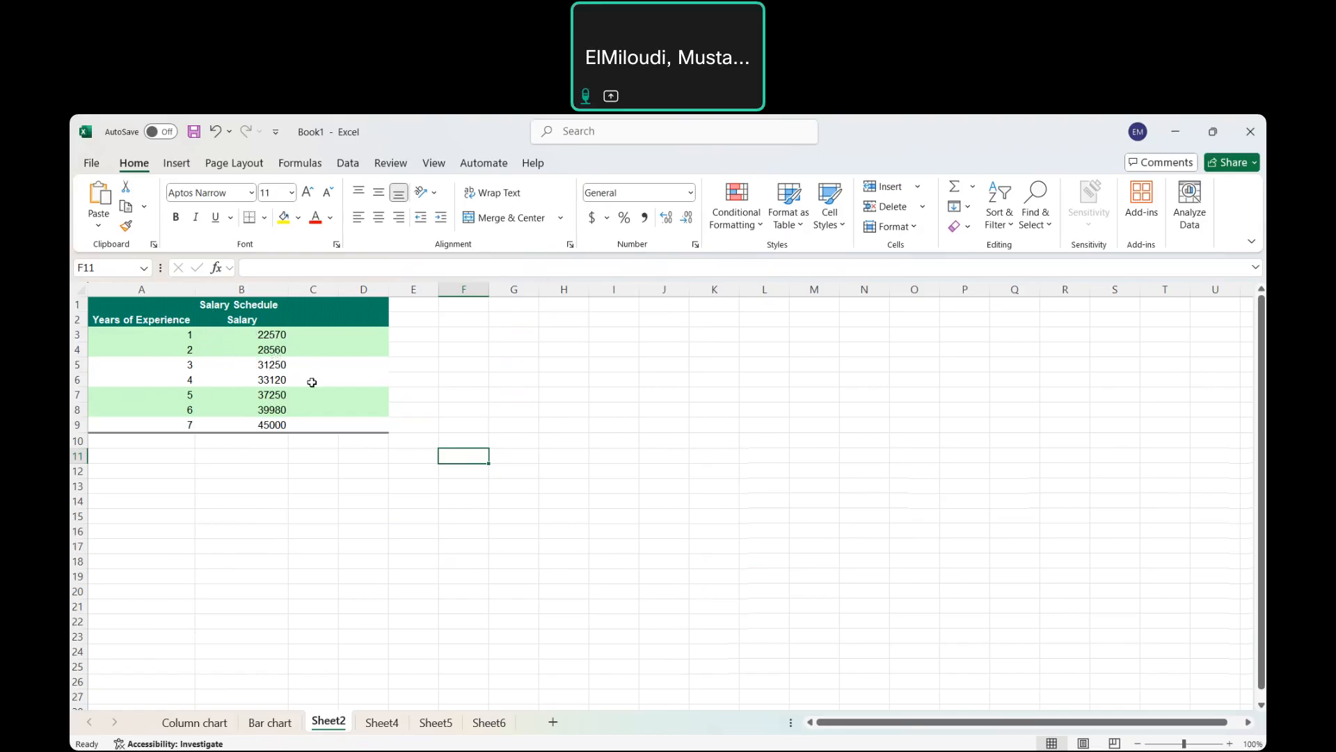
Select the Years of Experience and Salary data in A2:B8 on Sheet2.
left_click(175, 321)
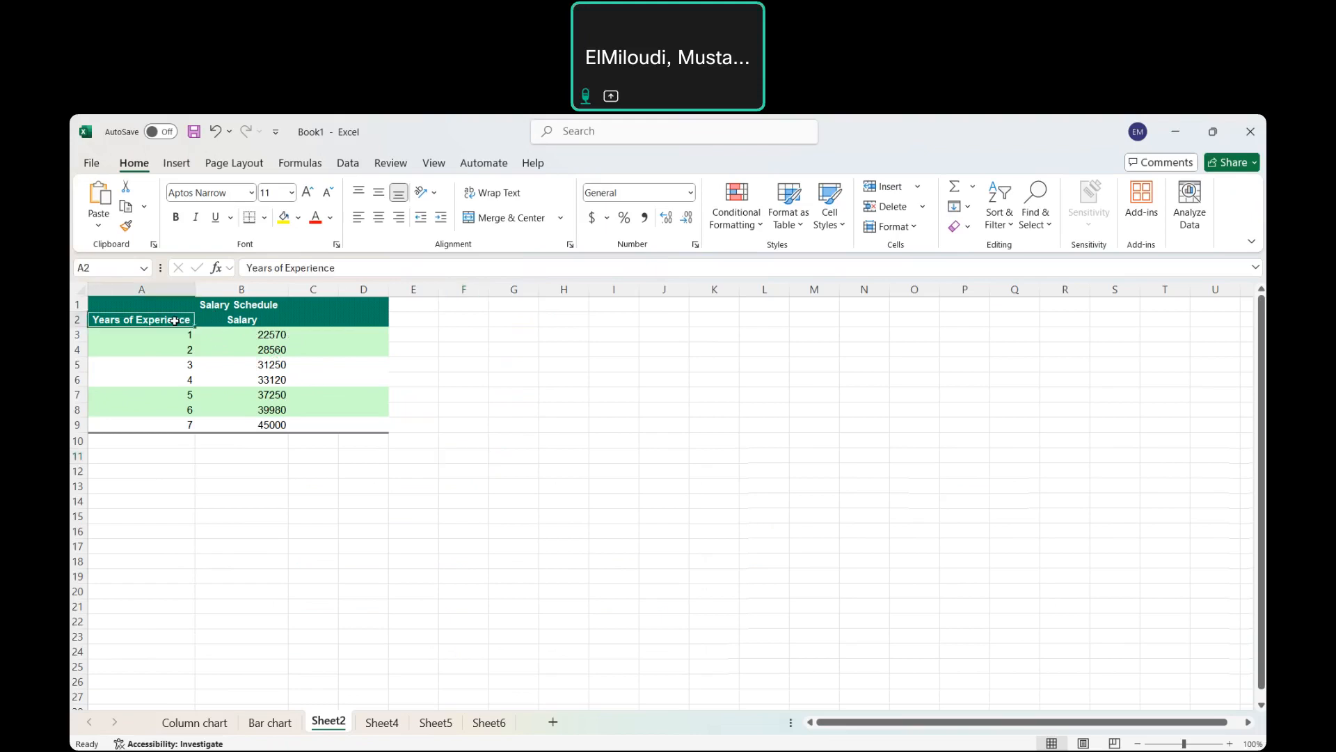
left_click_drag(175, 321, 244, 406)
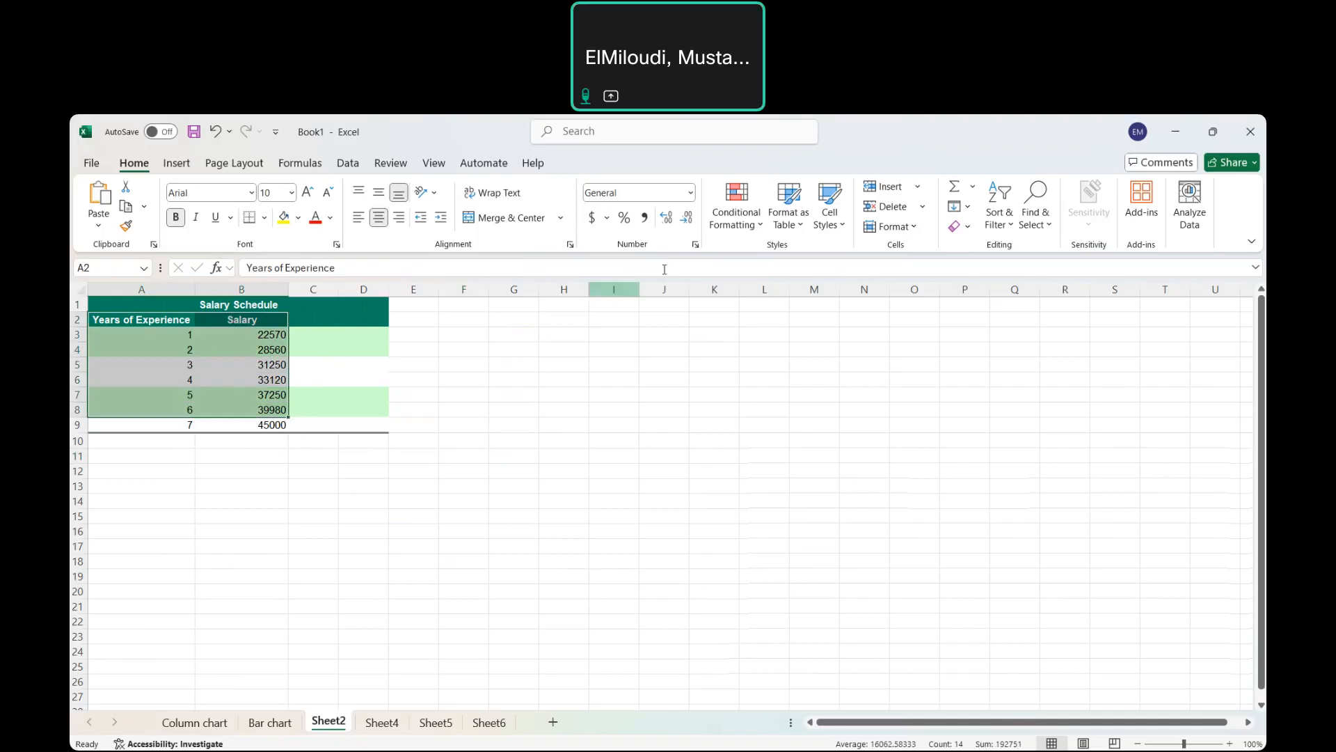
left_click(176, 162)
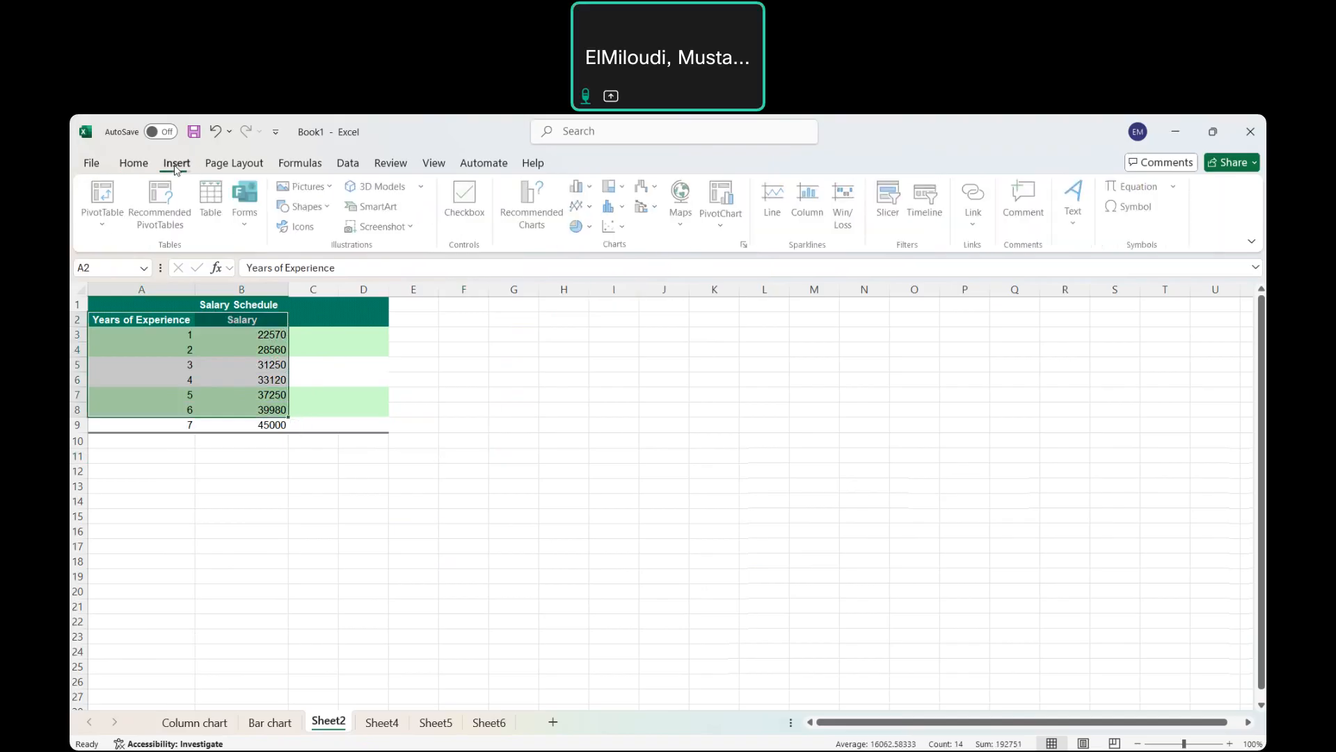
Insert a Line chart of the salary data from the All Charts list.
left_click(746, 245)
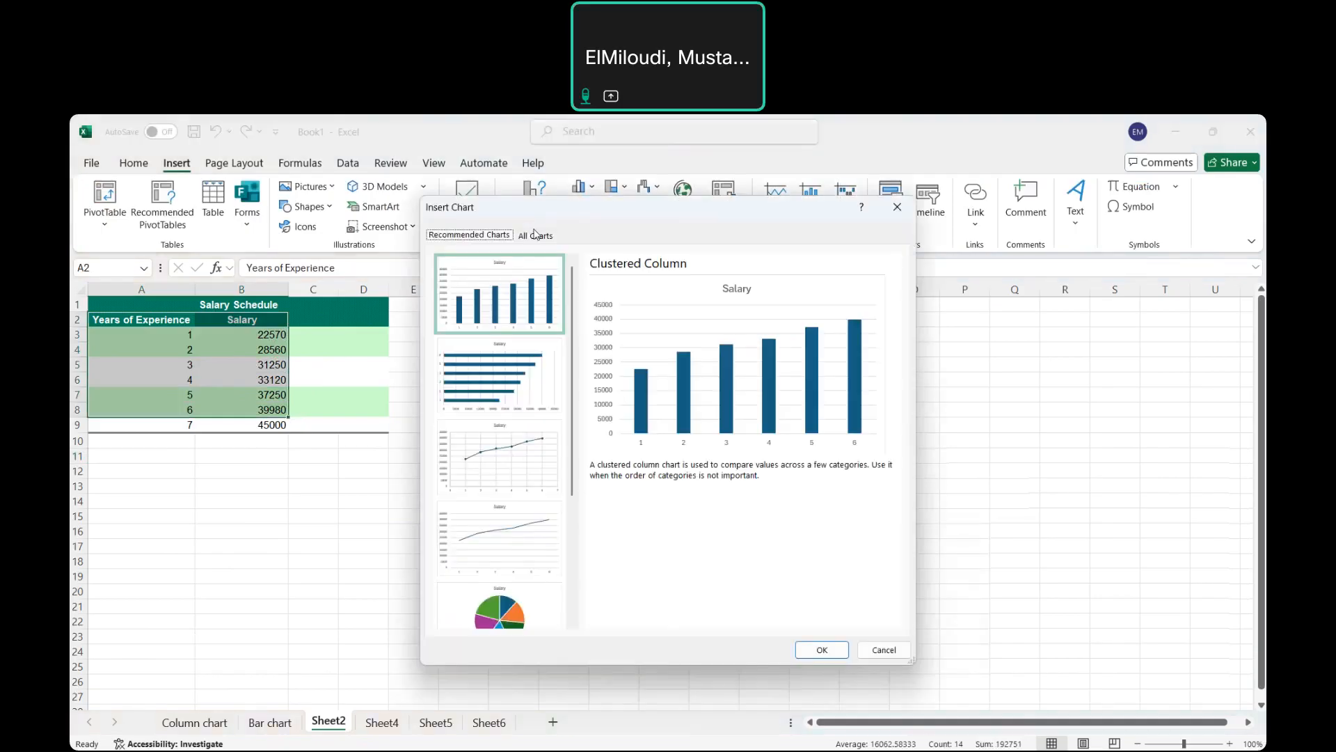
left_click(535, 235)
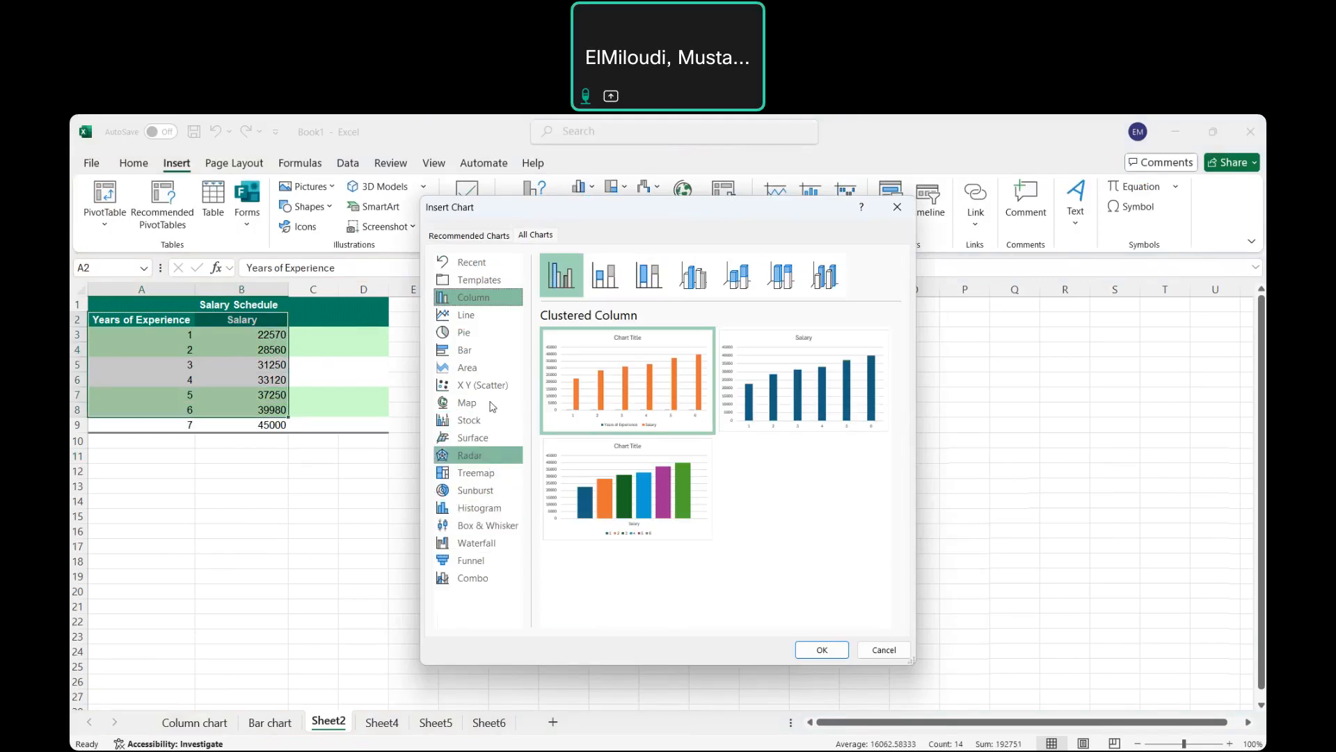
left_click(479, 322)
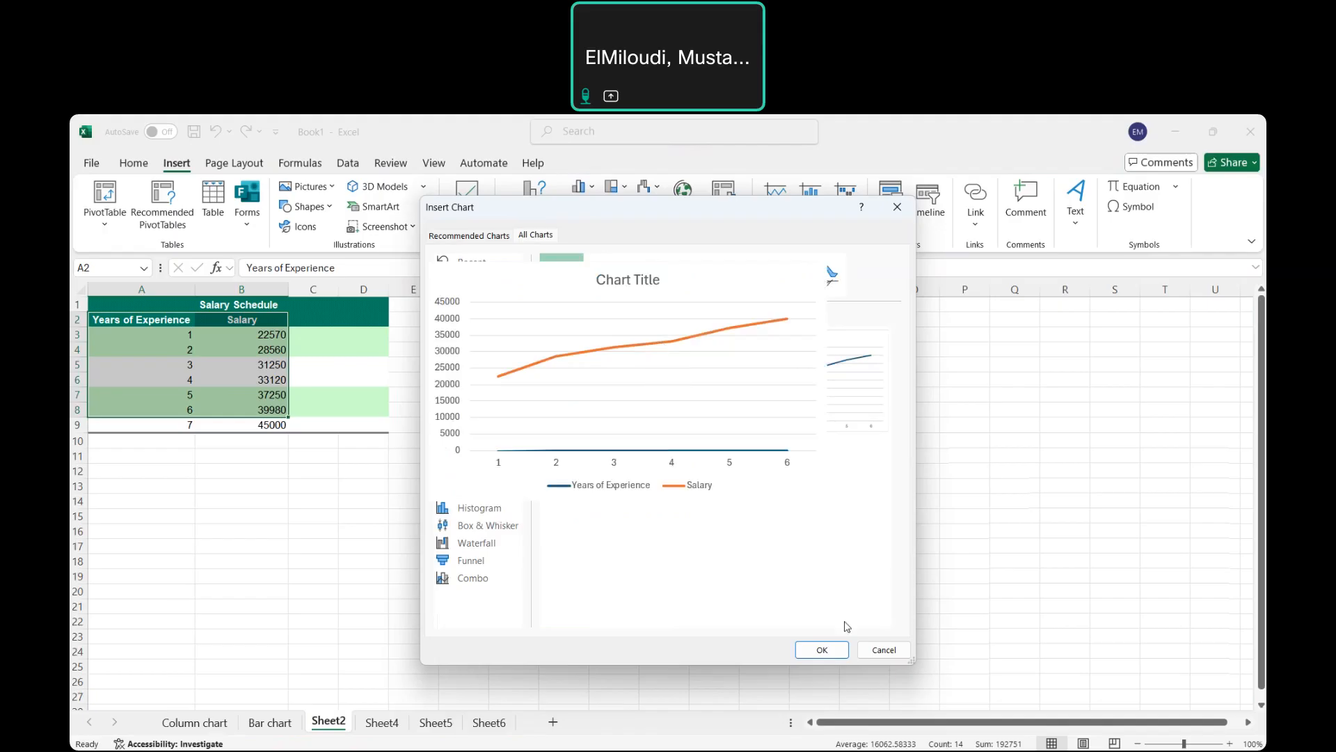
left_click(823, 650)
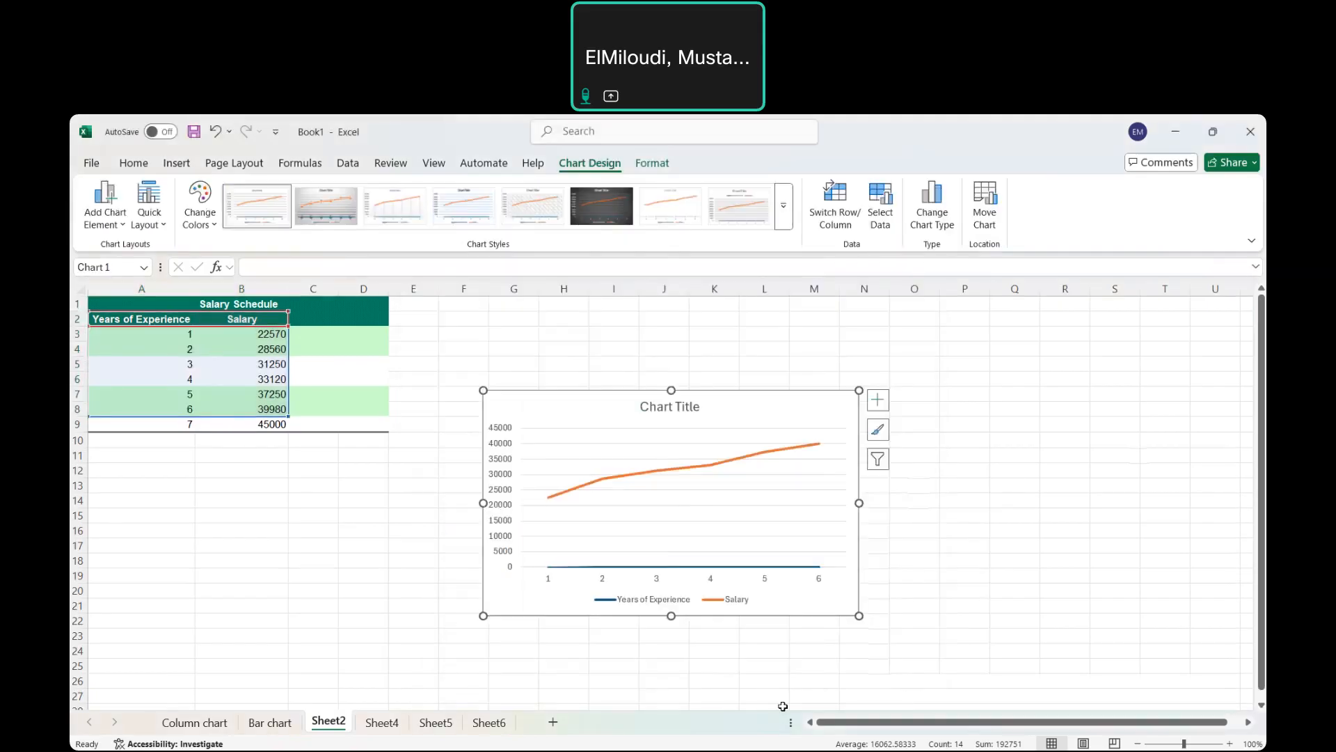
Drag the salary line chart down and left so it sits under the Salary Schedule table.
left_click_drag(685, 419, 458, 489)
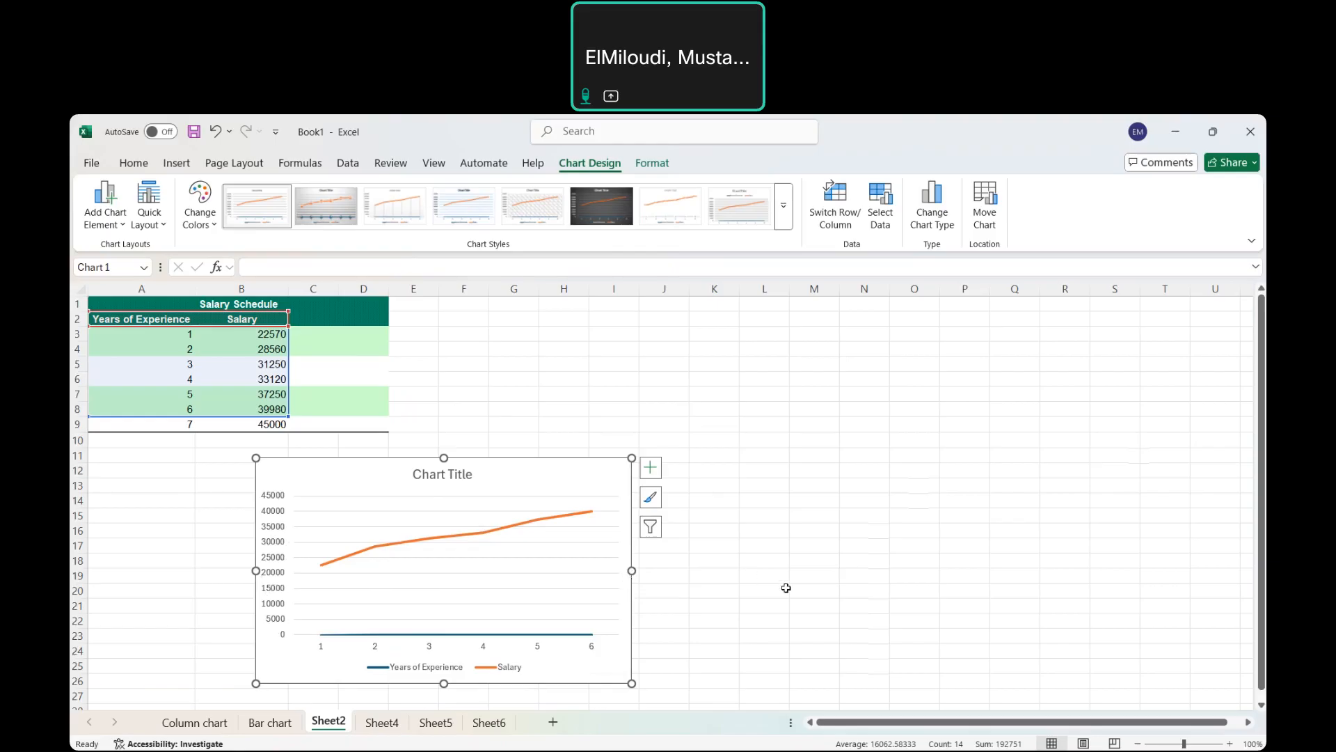
left_click(336, 717)
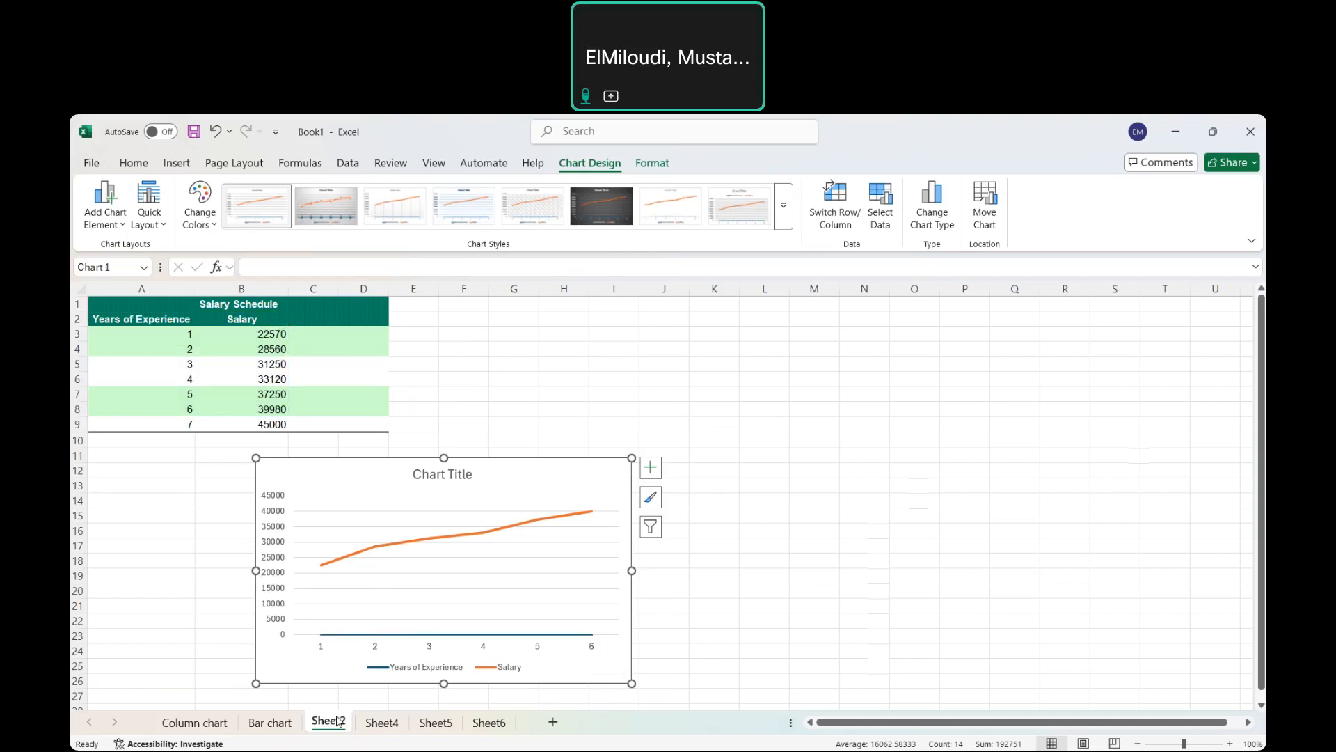
Rename the Sheet2 tab to 'Line or scatter chart'.
right_click(337, 720)
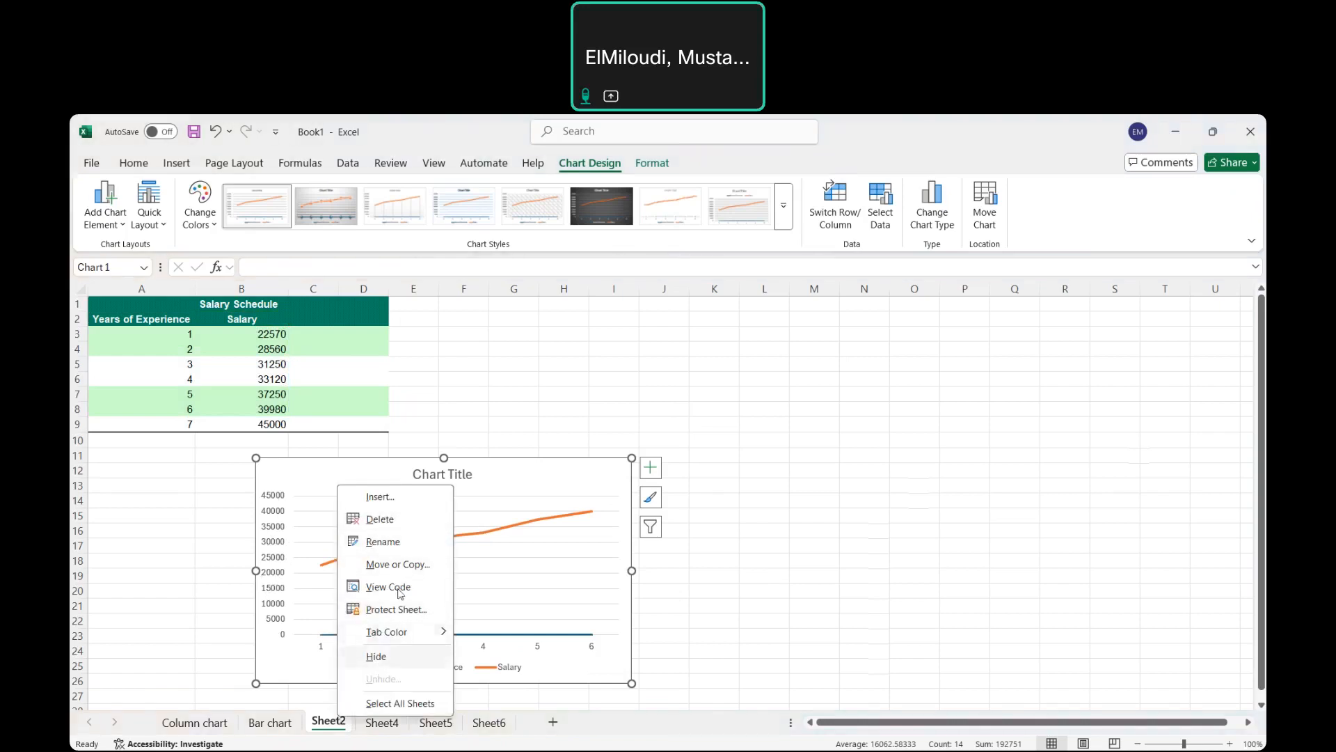
left_click(394, 541)
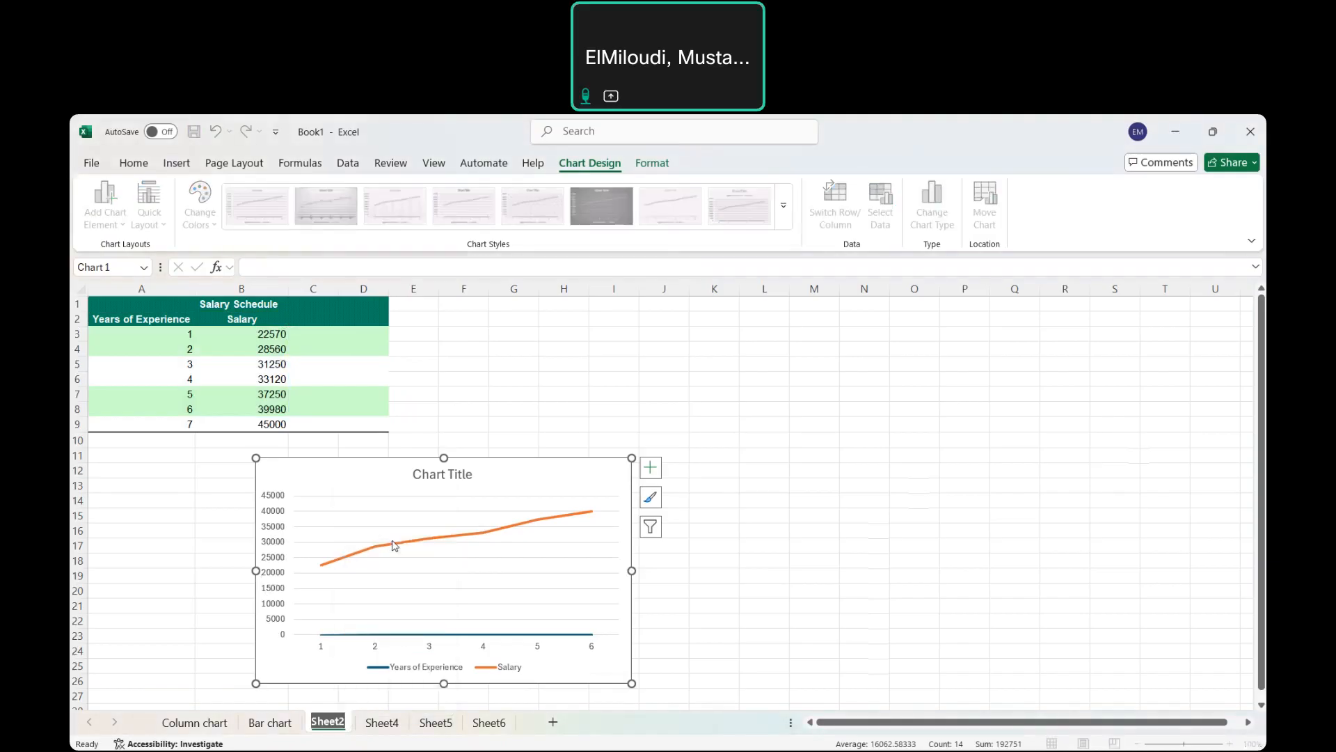
key("BackSpace")
type("Line or scatter chart")
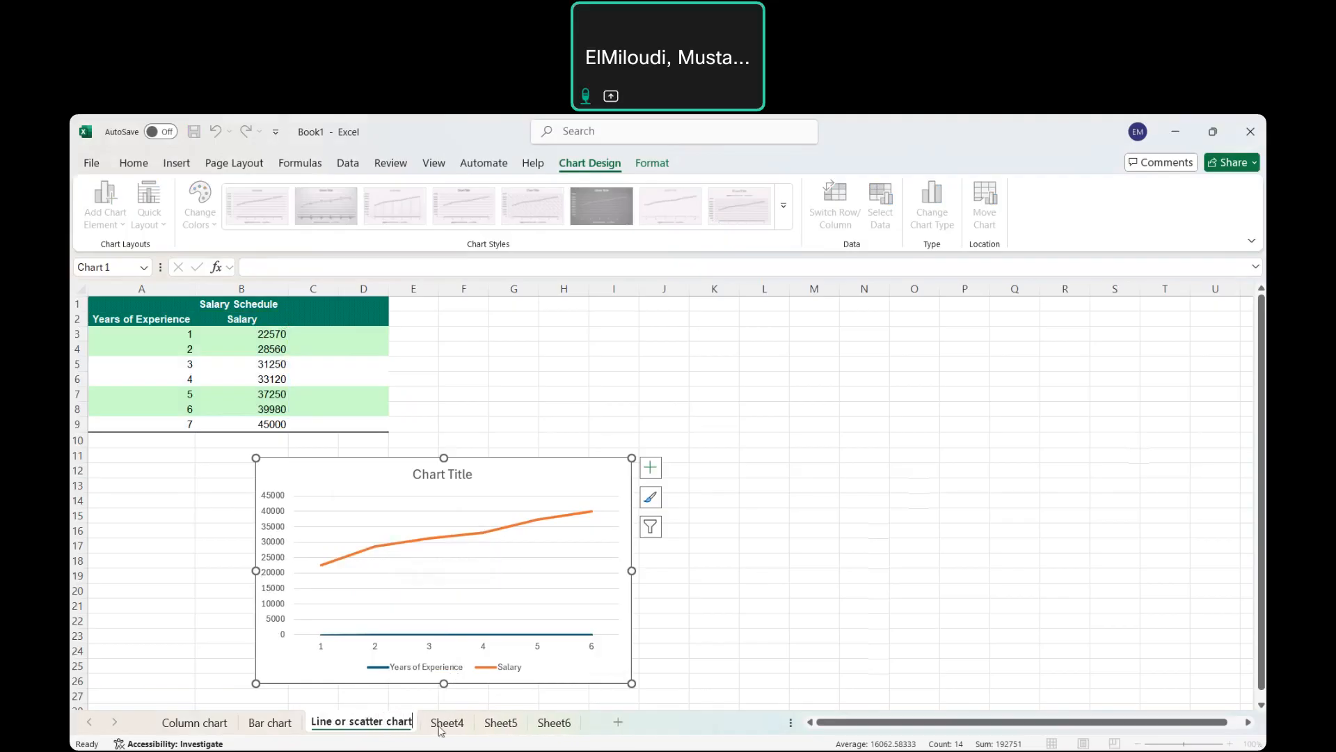
On Sheet4, select the Sales by Region quarterly figures in A2:E6.
left_click(441, 724)
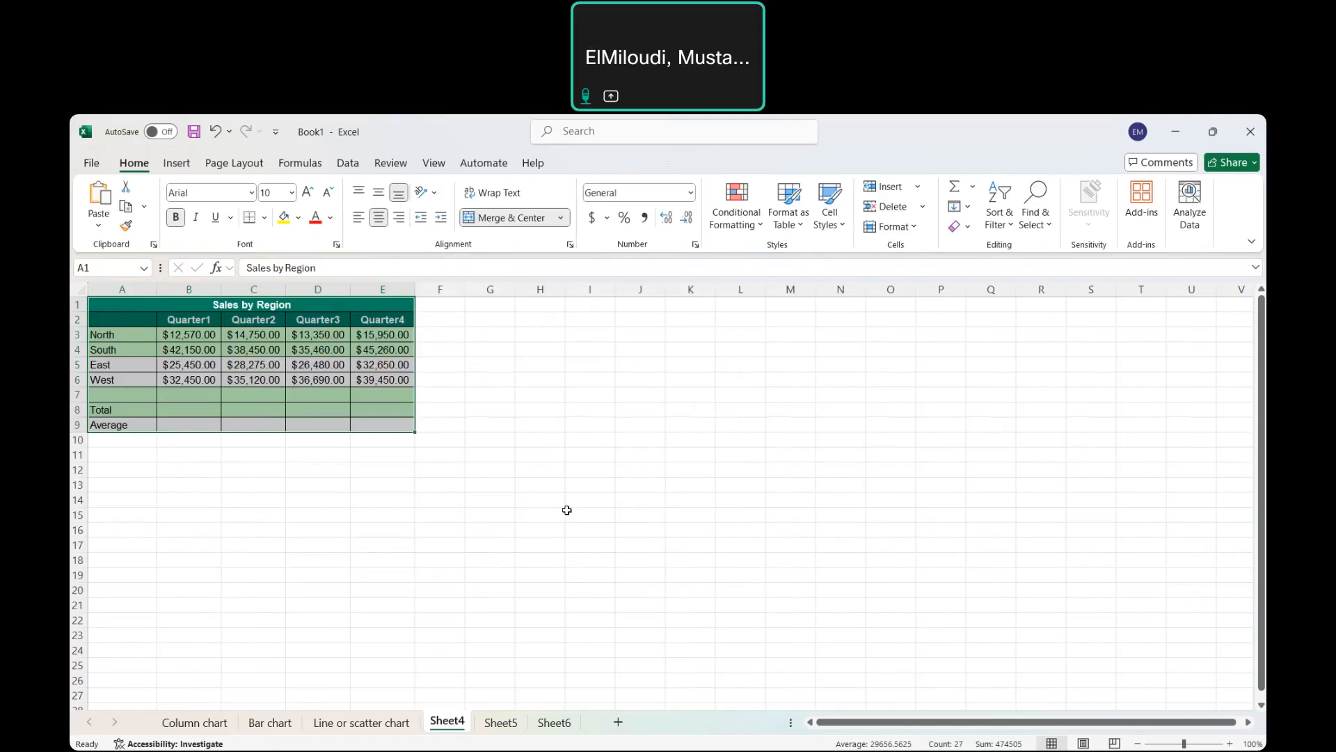
left_click(567, 511)
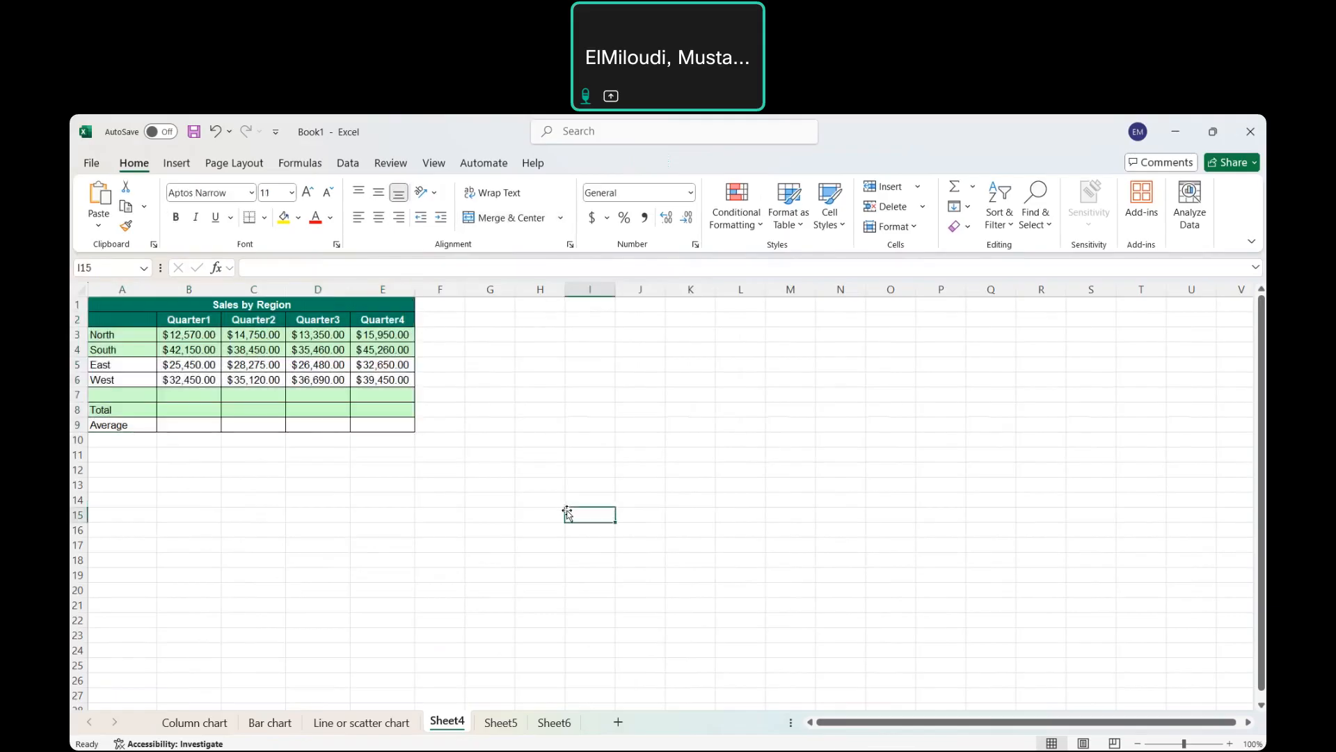
left_click(134, 320)
left_click_drag(133, 320, 373, 378)
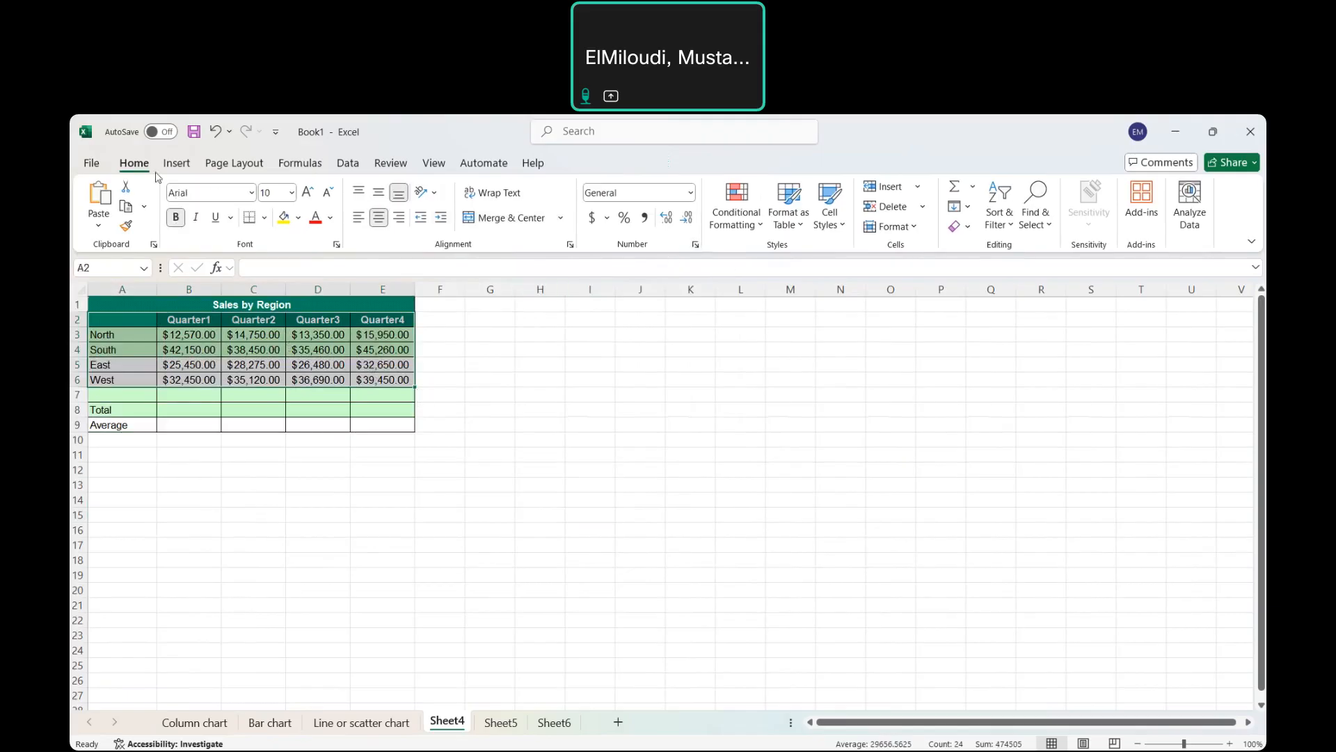
Insert a Stacked Area chart of the selected regional sales data.
left_click(177, 163)
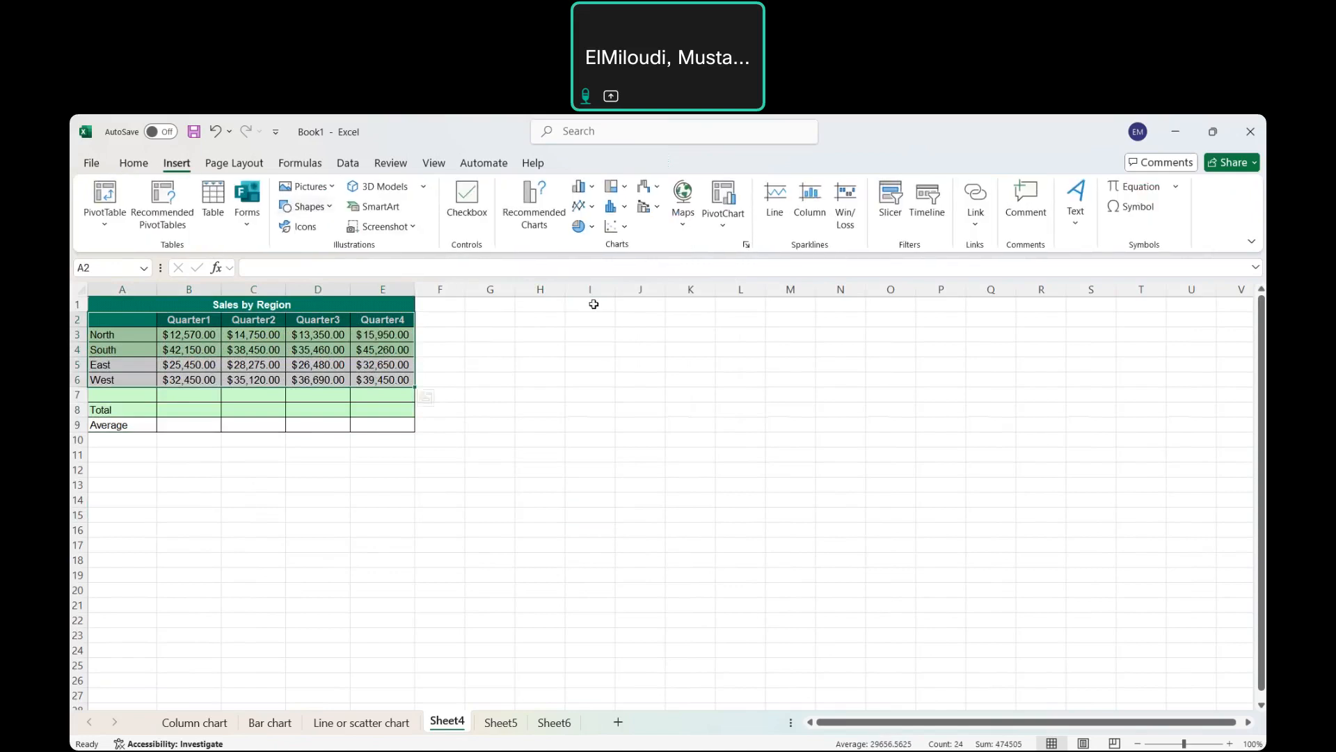
left_click(746, 245)
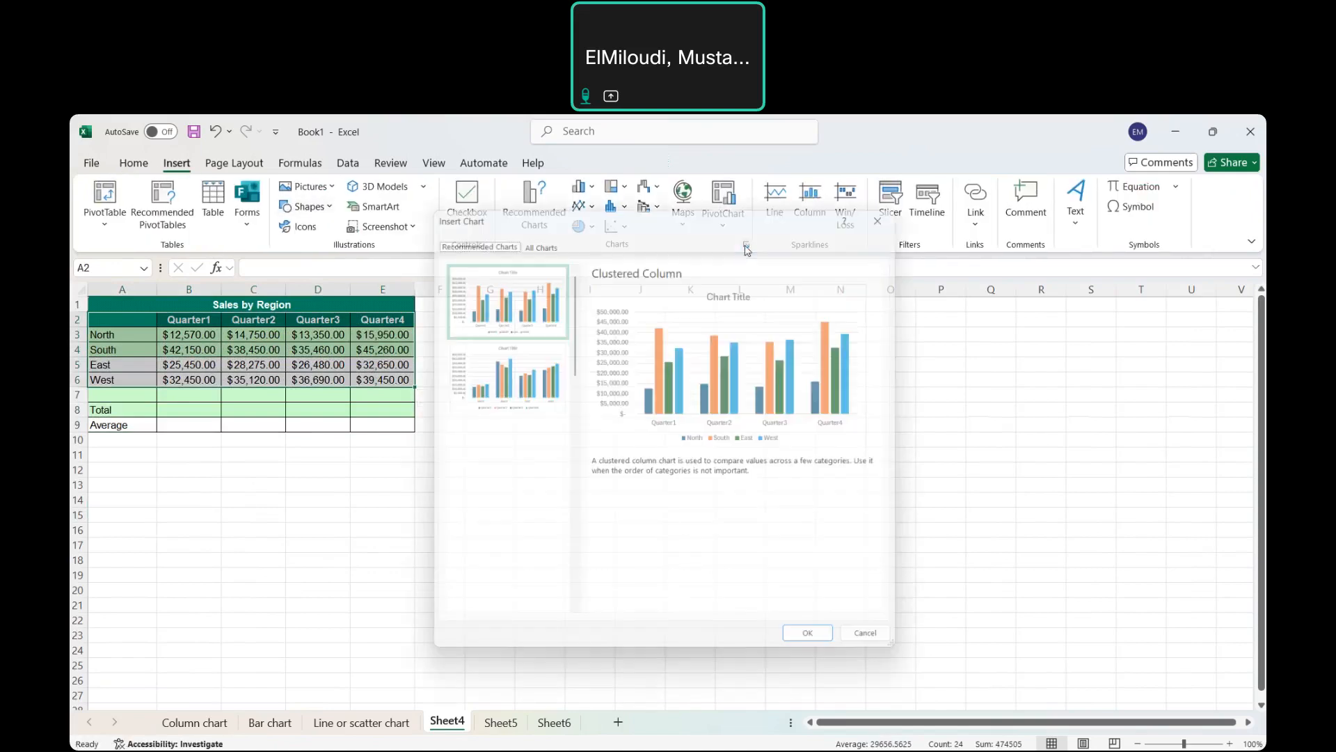
left_click(535, 237)
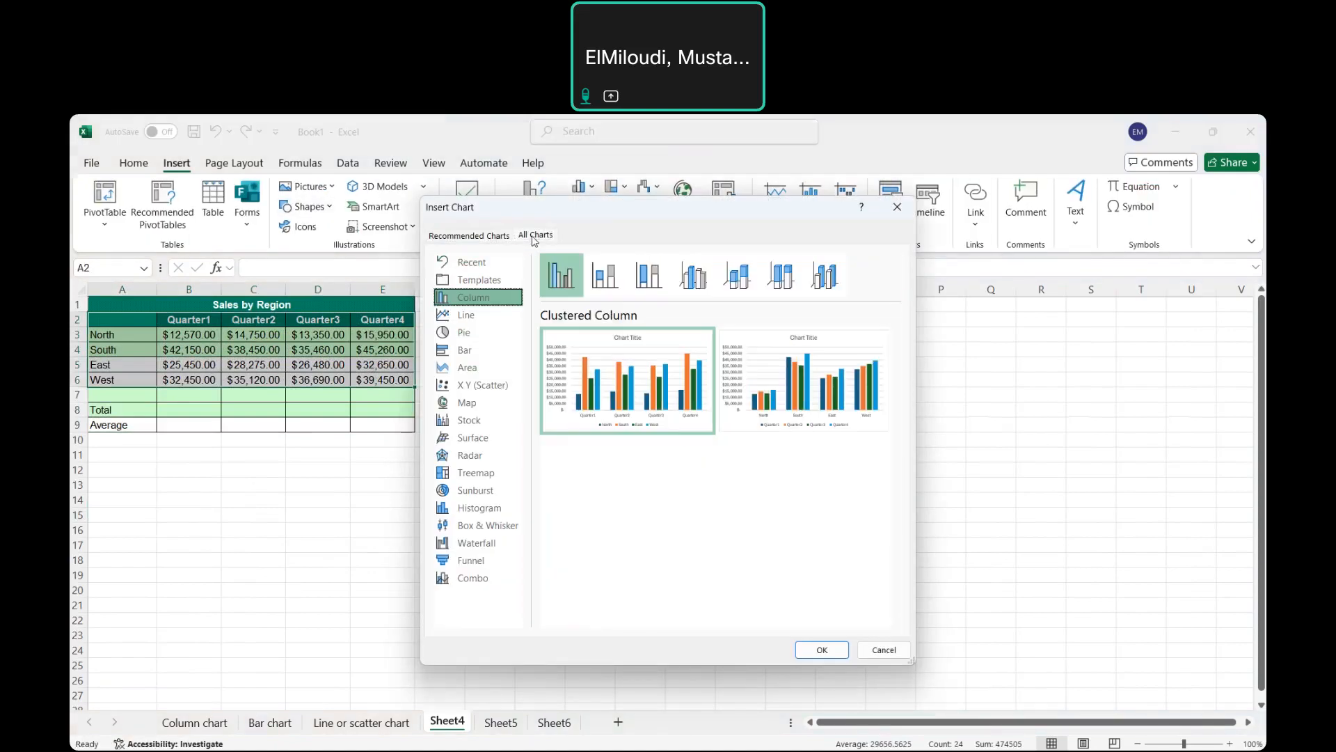
left_click(468, 367)
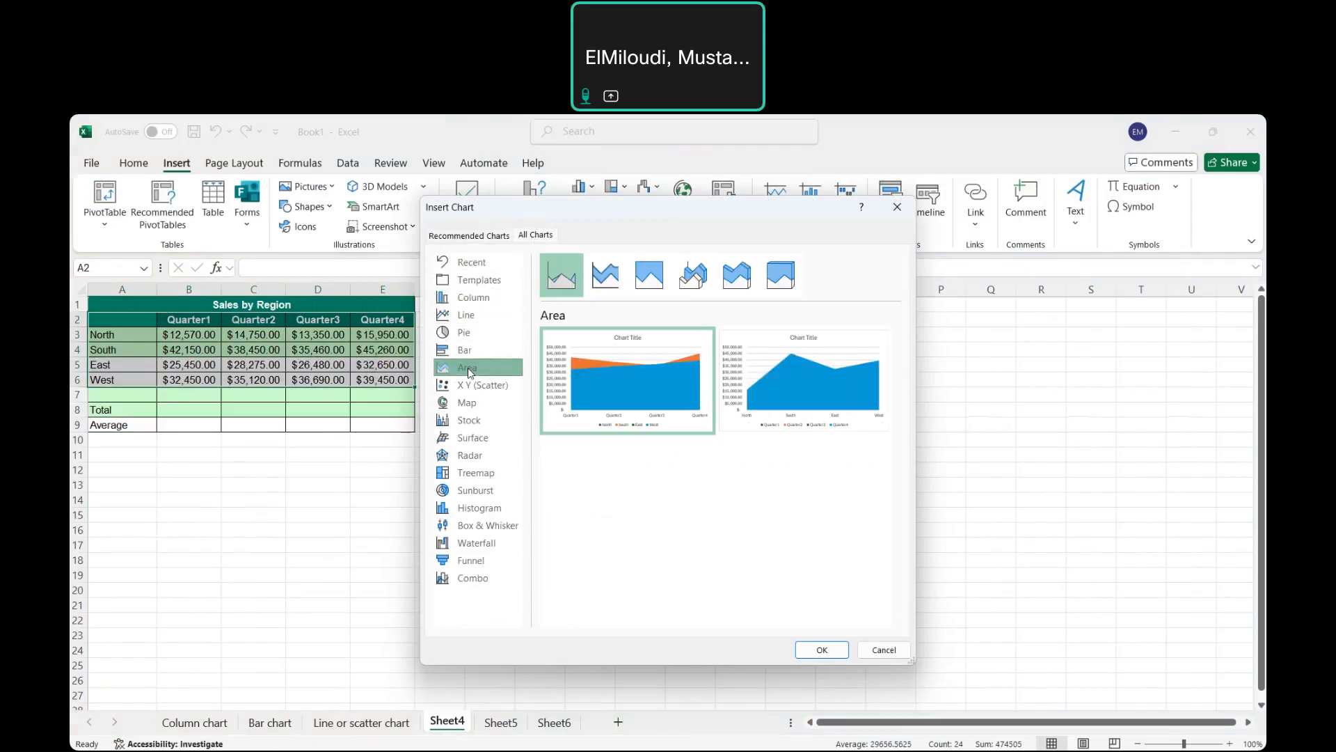
left_click(606, 277)
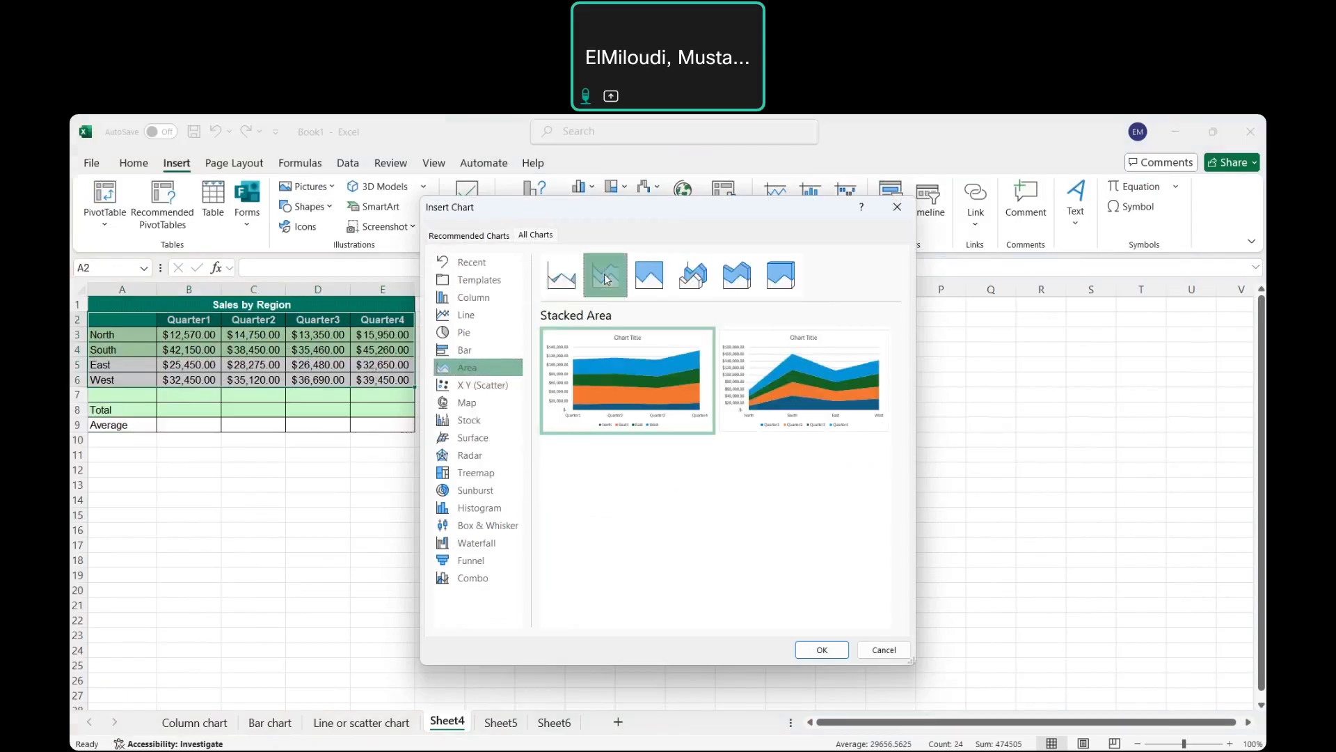
mouse_move(646, 395)
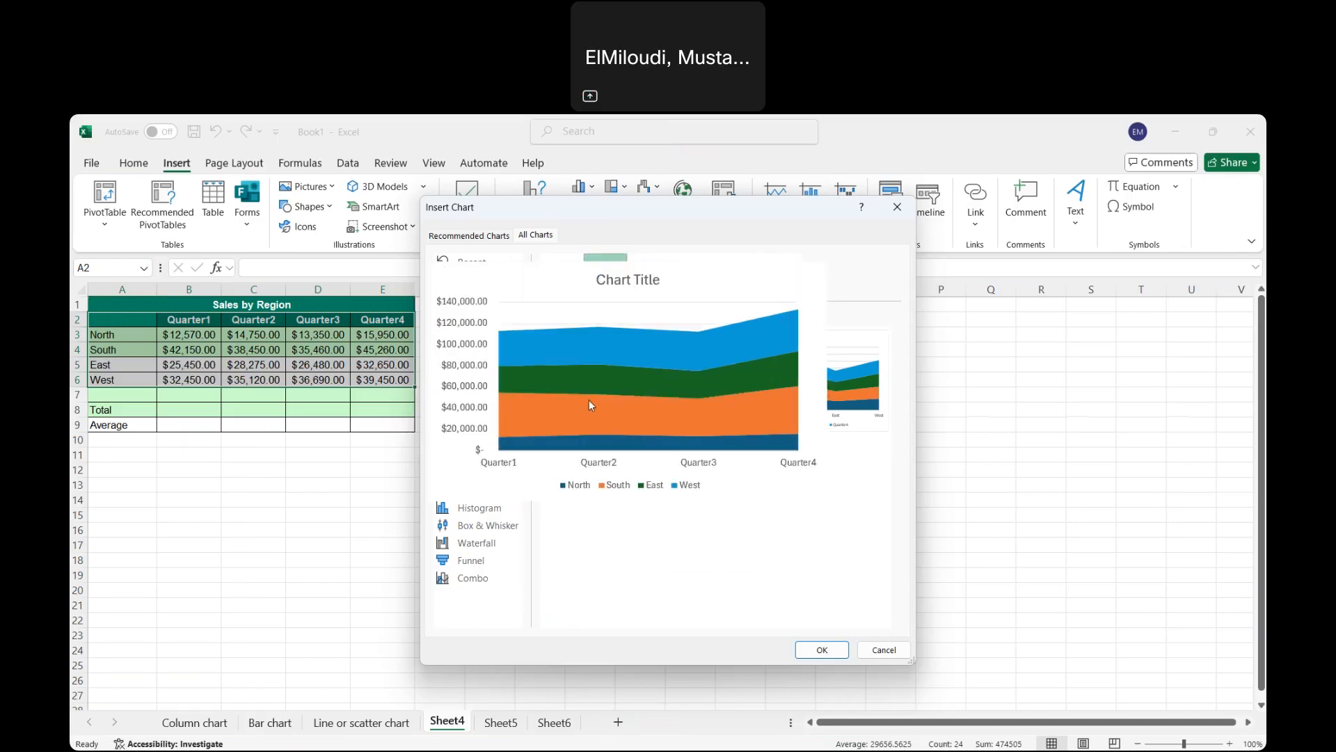
left_click(823, 649)
Move the area chart below the sales table and title it 'Sales by Region'.
left_click_drag(611, 412, 377, 472)
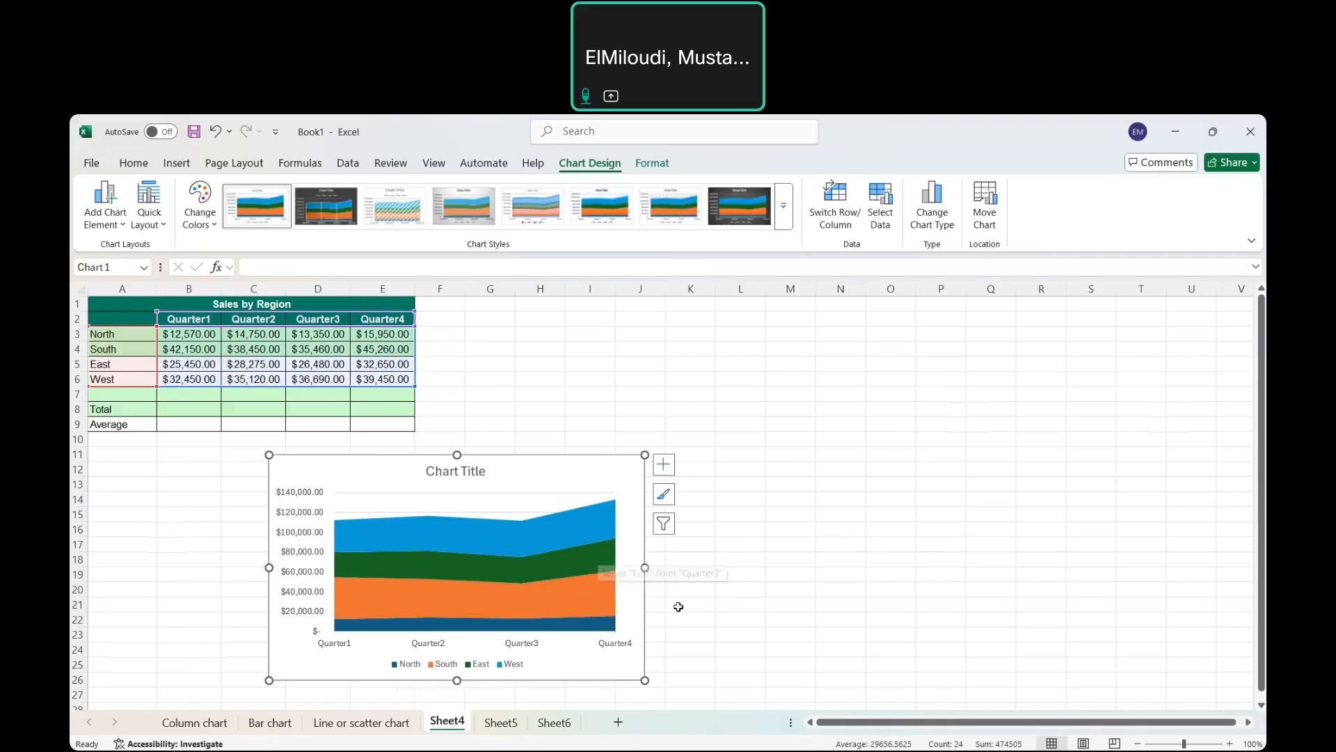
left_click(482, 471)
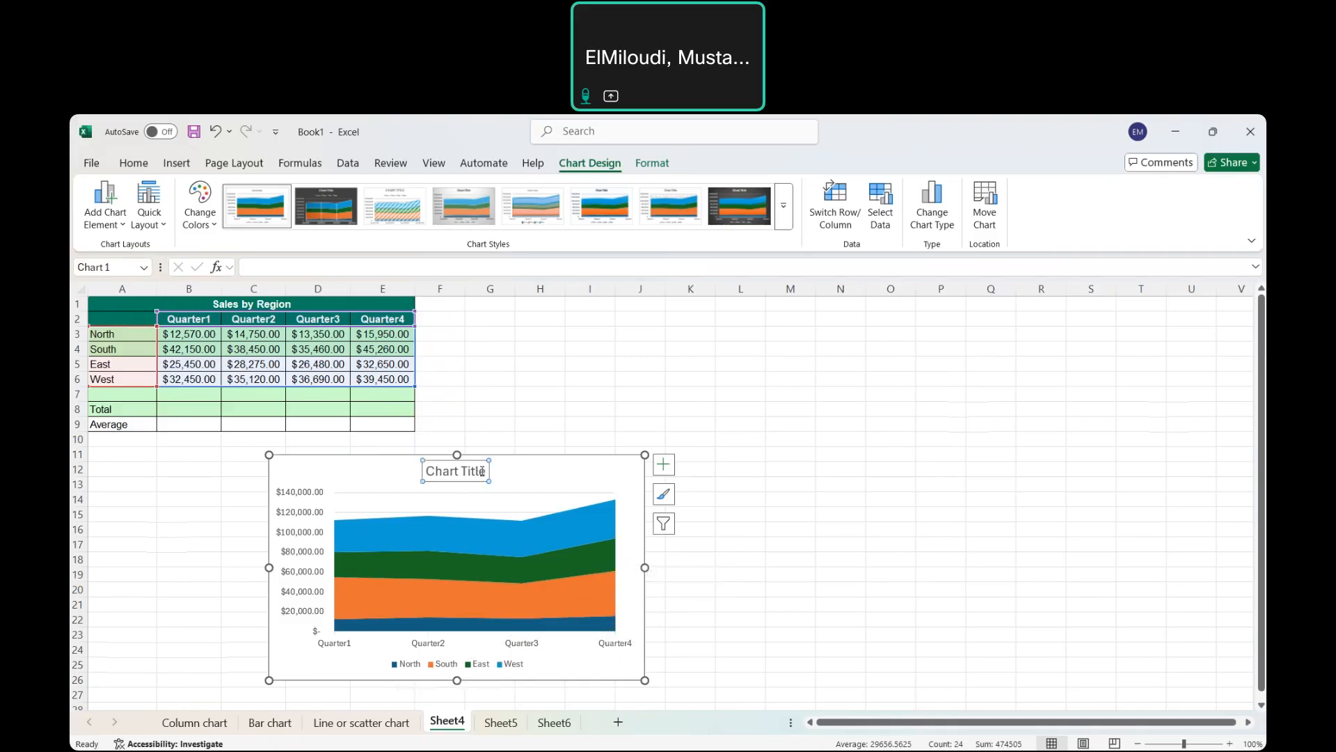
left_click(483, 471)
key("BackSpace")
key("BackSpace")
key("BackSpace")
key("BackSpace")
key("BackSpace")
key("BackSpace")
key("BackSpace")
key("BackSpace")
key("BackSpace")
key("BackSpace")
key("BackSpace")
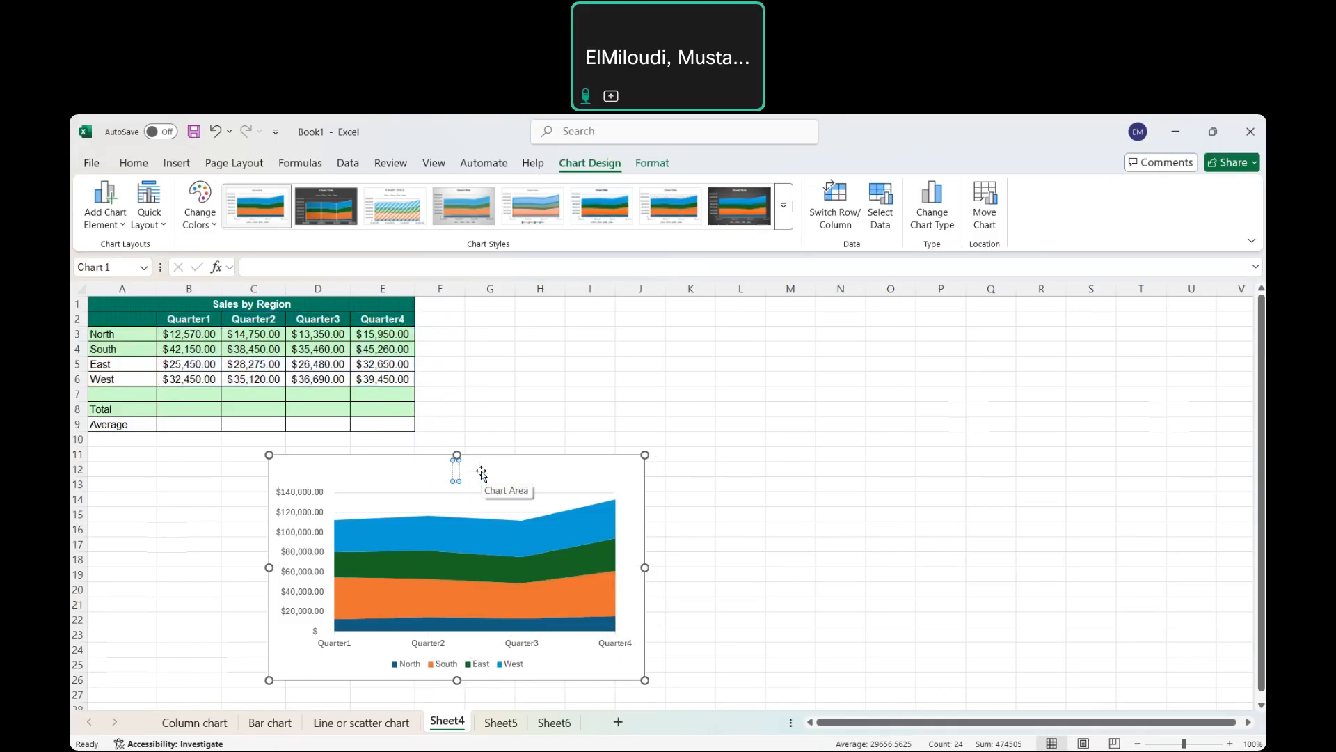
type("Sales by")
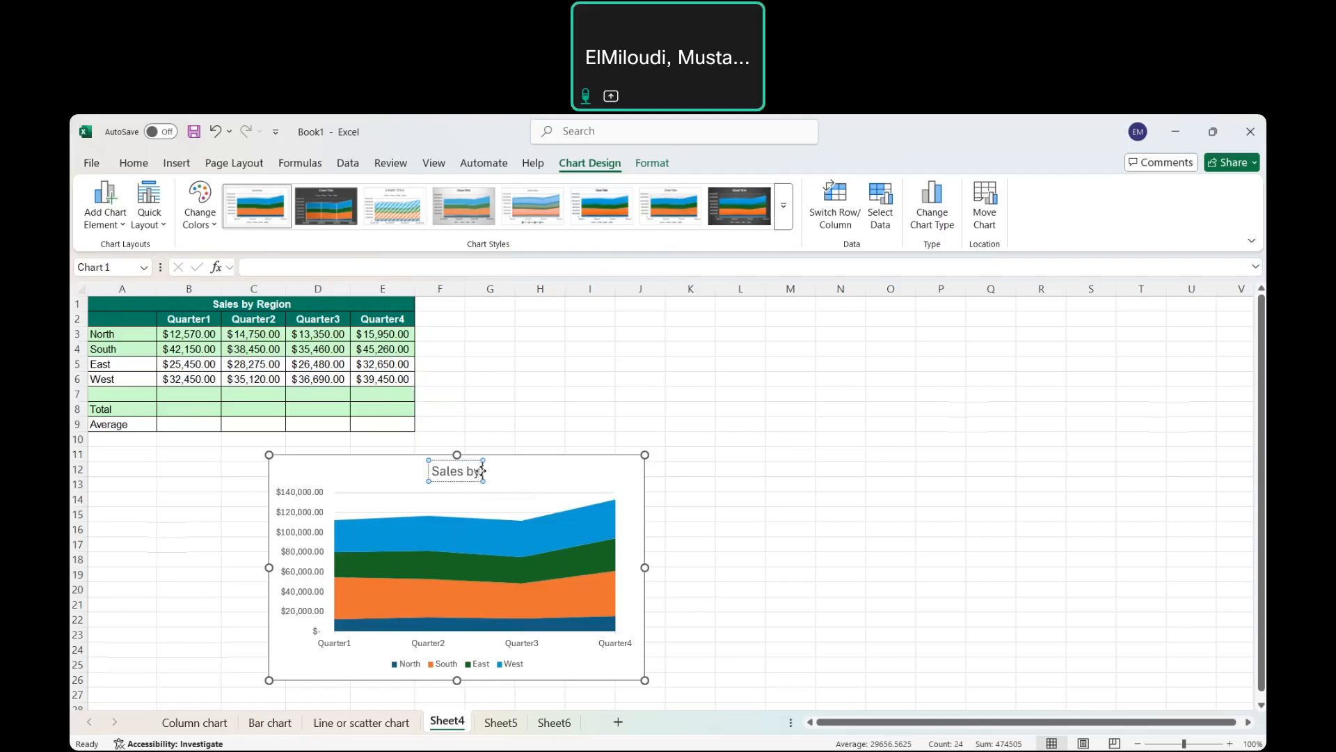
type(" Region")
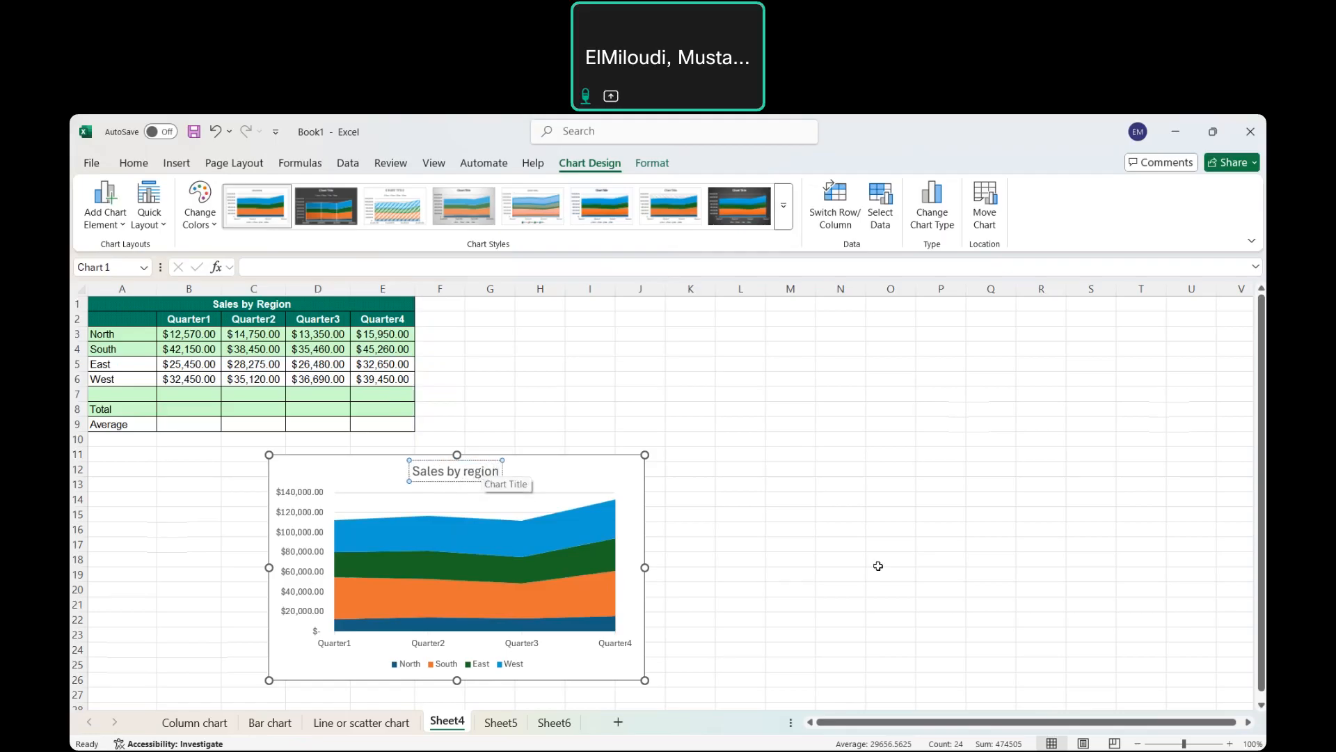
Rename Sheet4 to 'Area chart', then go to Sheet5.
left_click(876, 568)
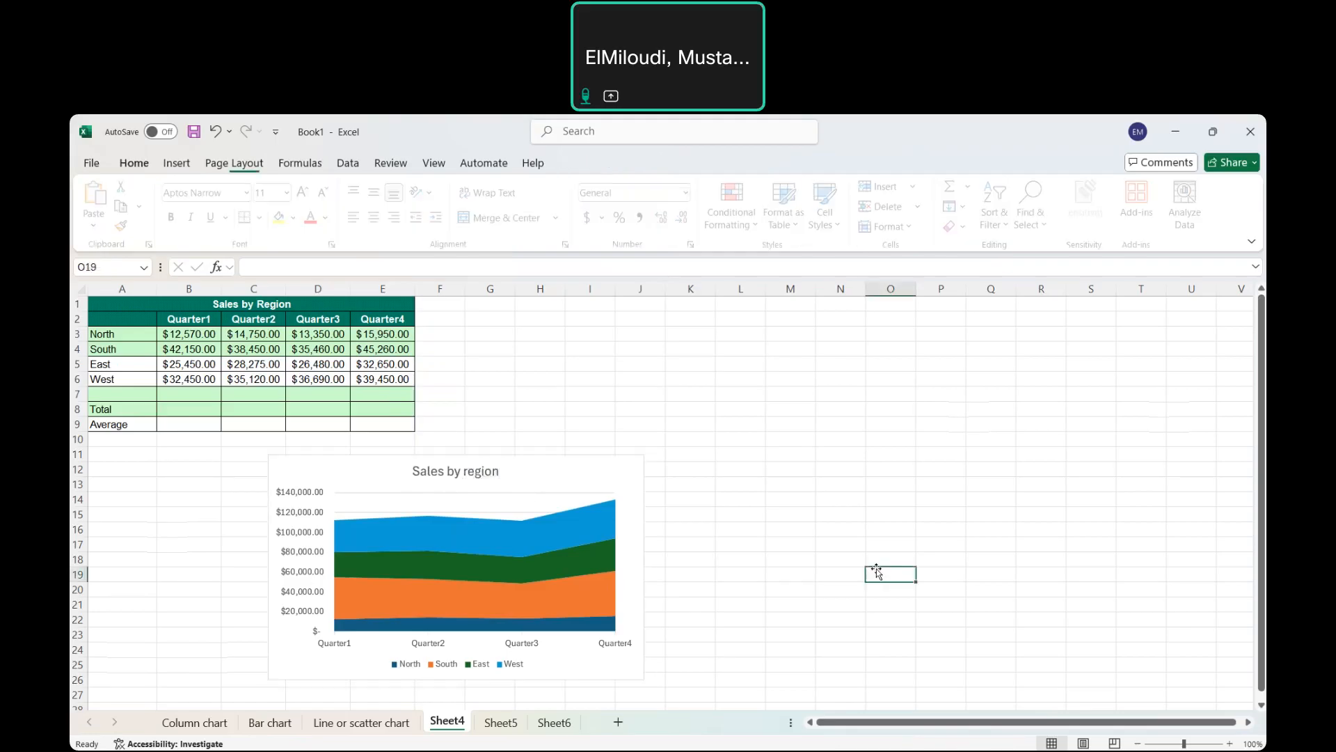
right_click(453, 725)
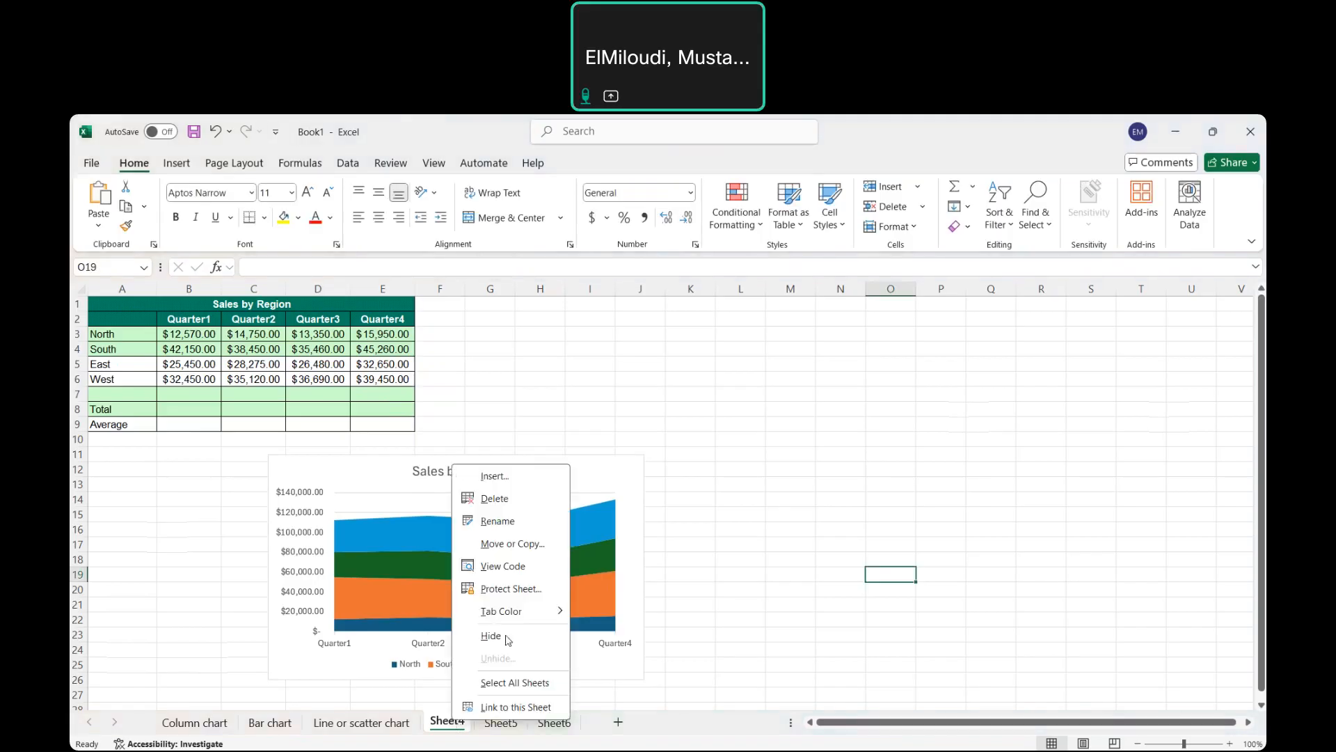
left_click(506, 526)
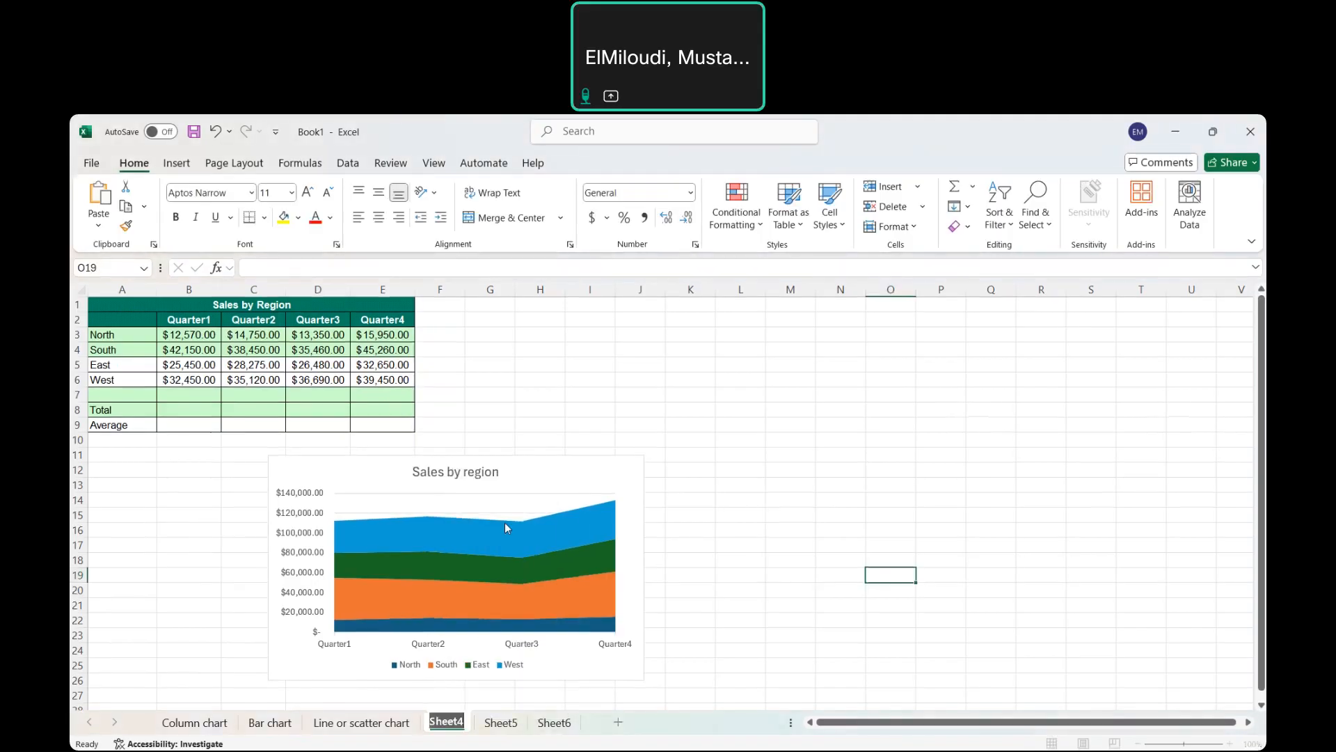
type("Area chart")
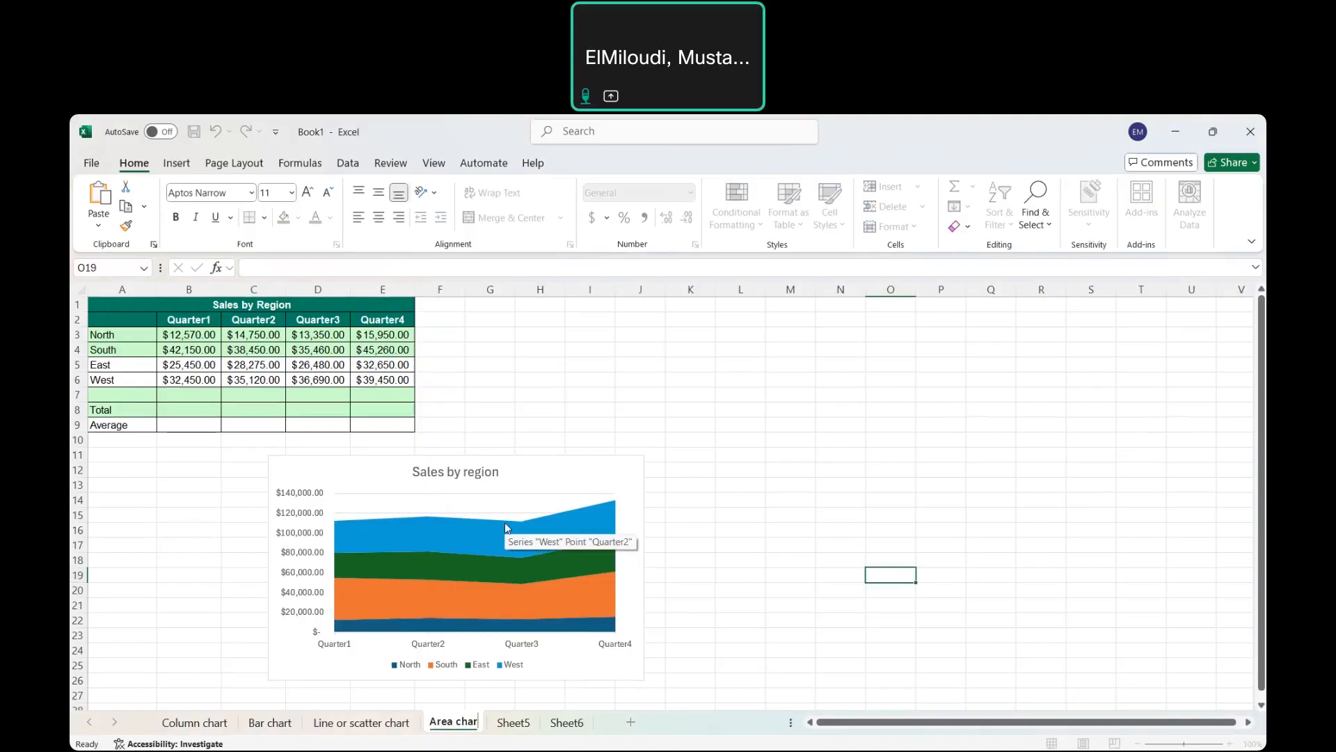
left_click(735, 510)
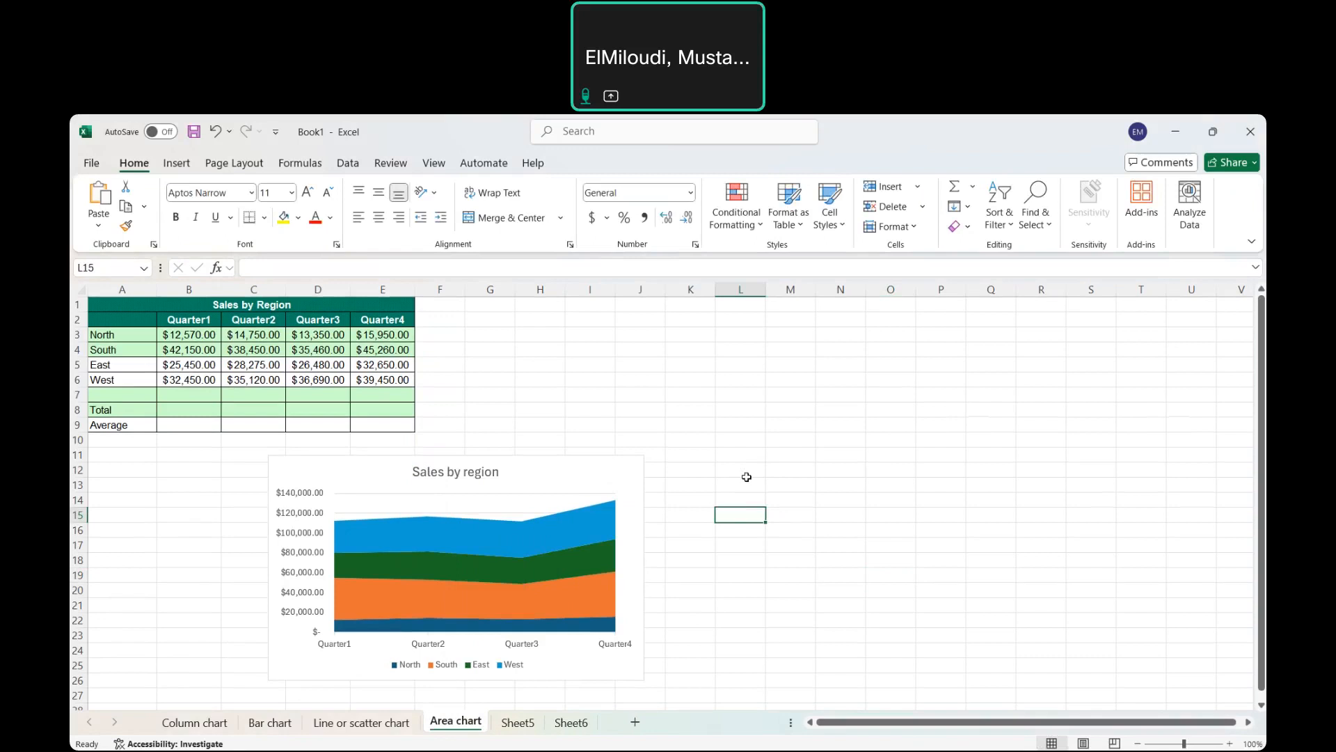
left_click(730, 402)
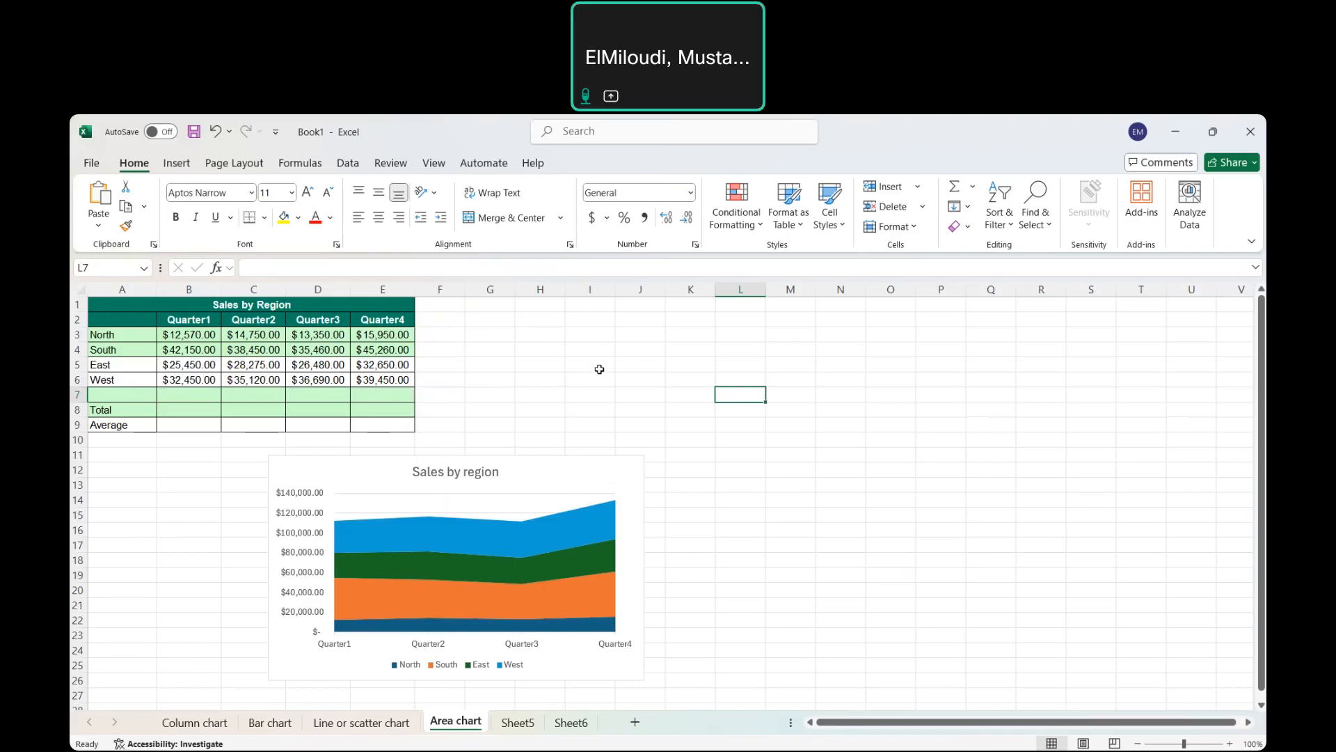
left_click(518, 723)
Select the country names and populations in A2:B10 on Sheet5.
left_click(583, 475)
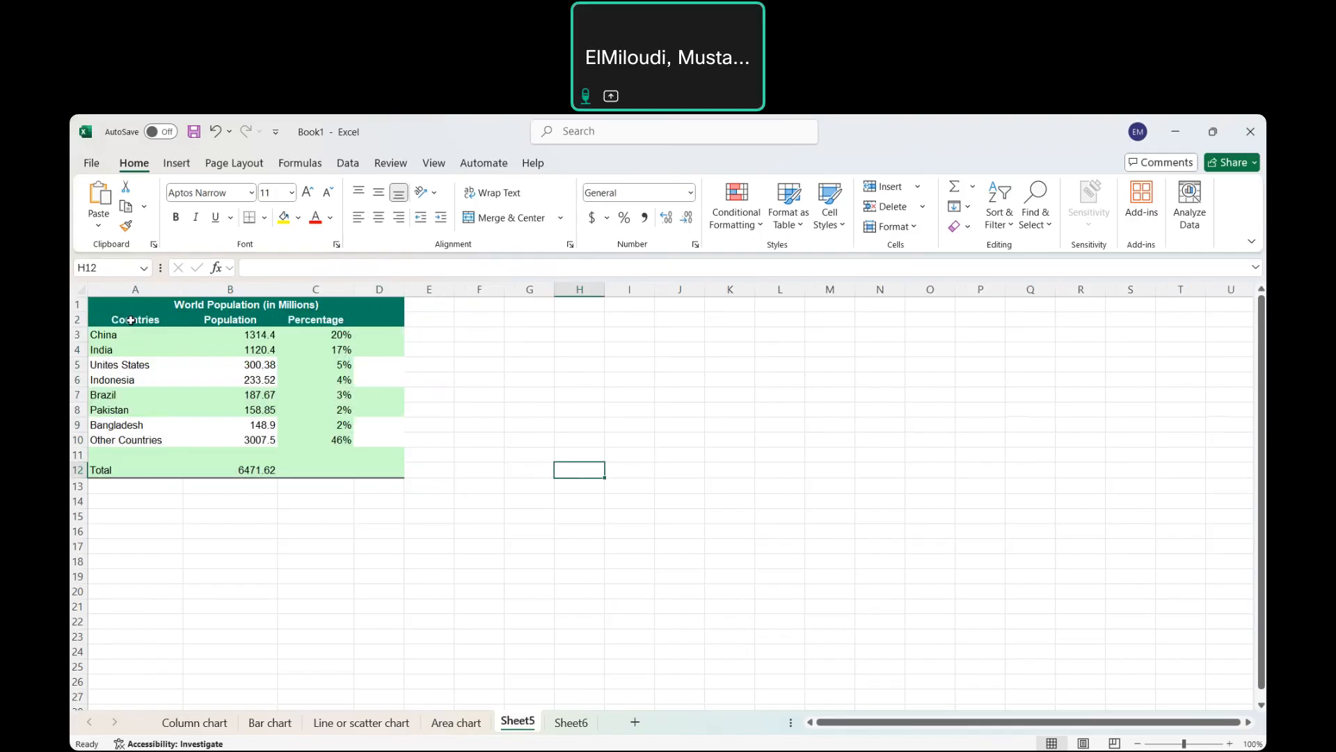
left_click_drag(131, 321, 142, 435)
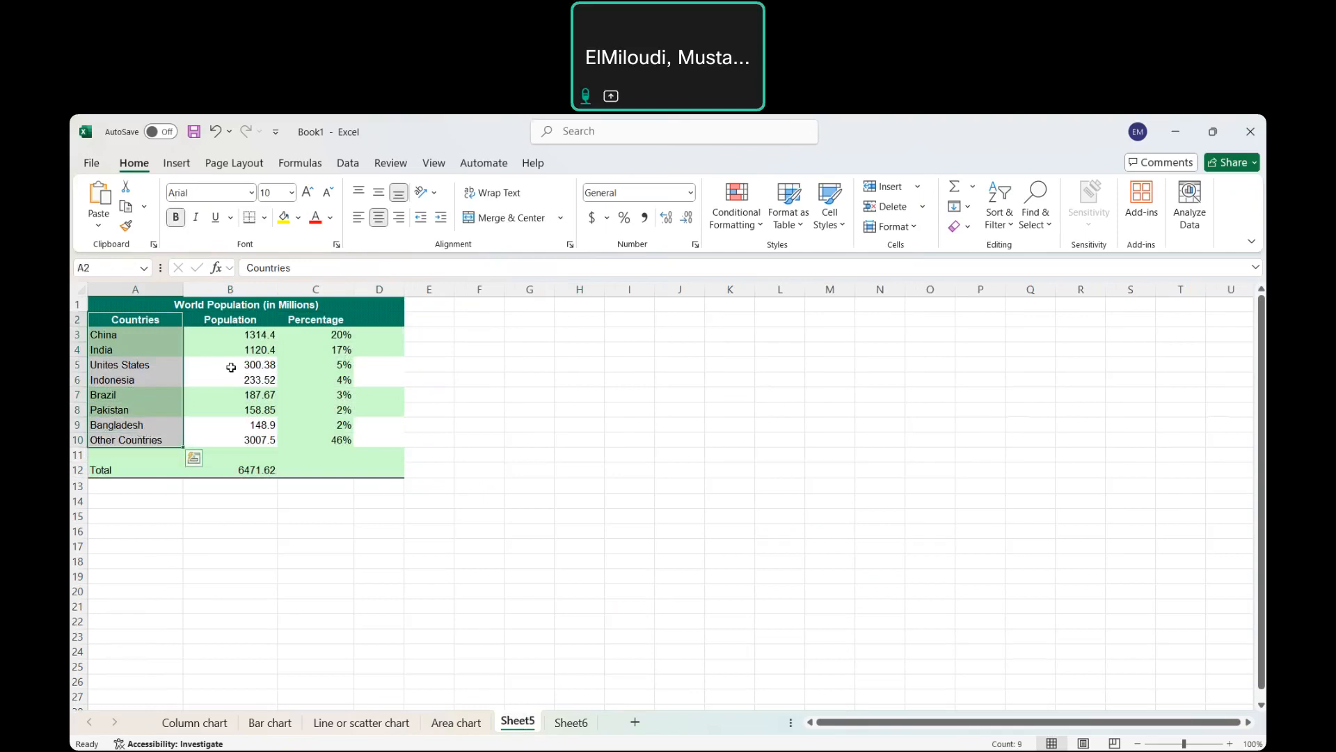
left_click(192, 366)
left_click(146, 320)
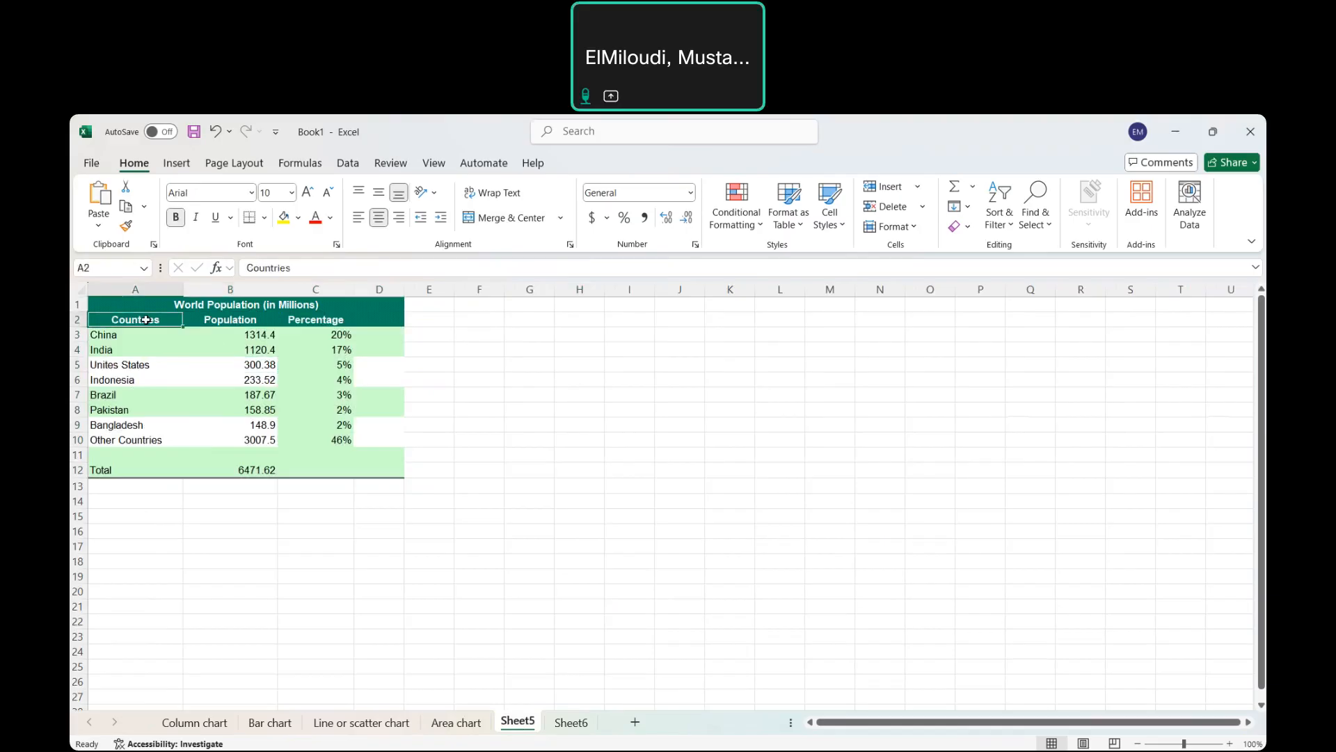
left_click_drag(146, 320, 240, 439)
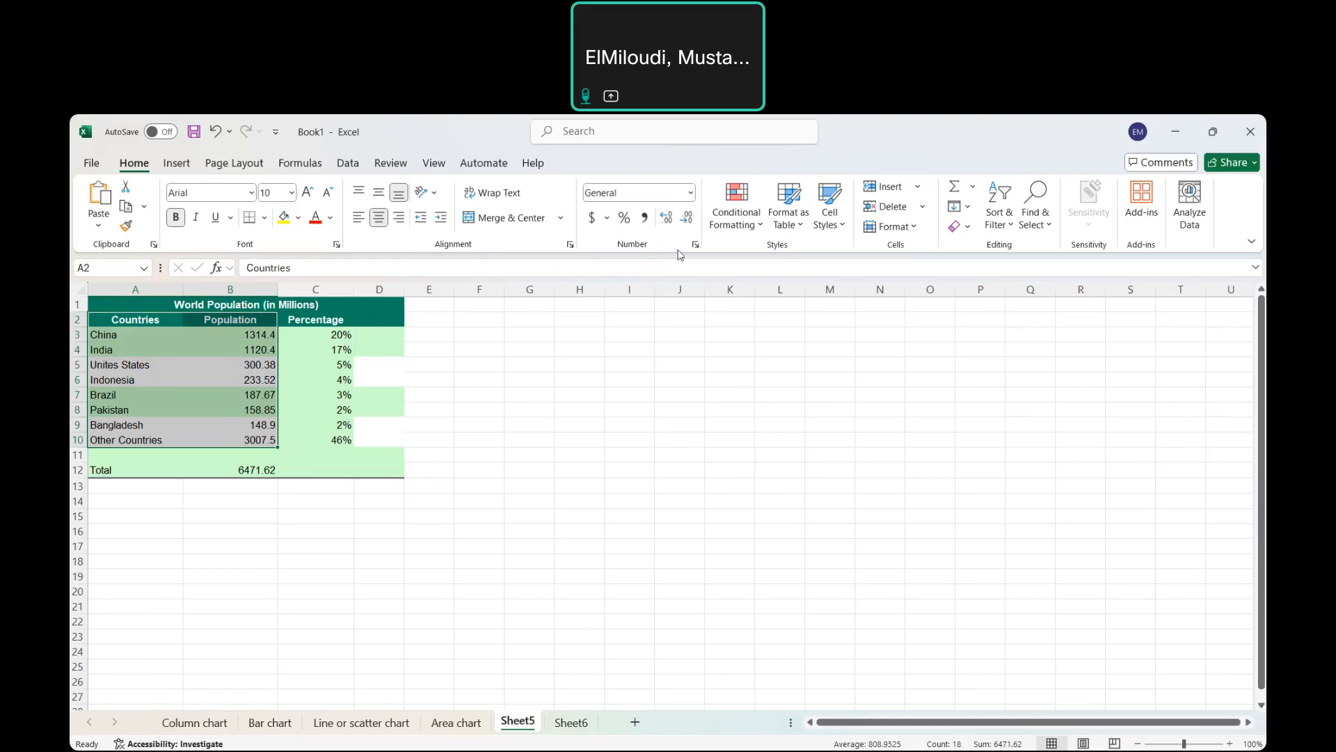
left_click(183, 164)
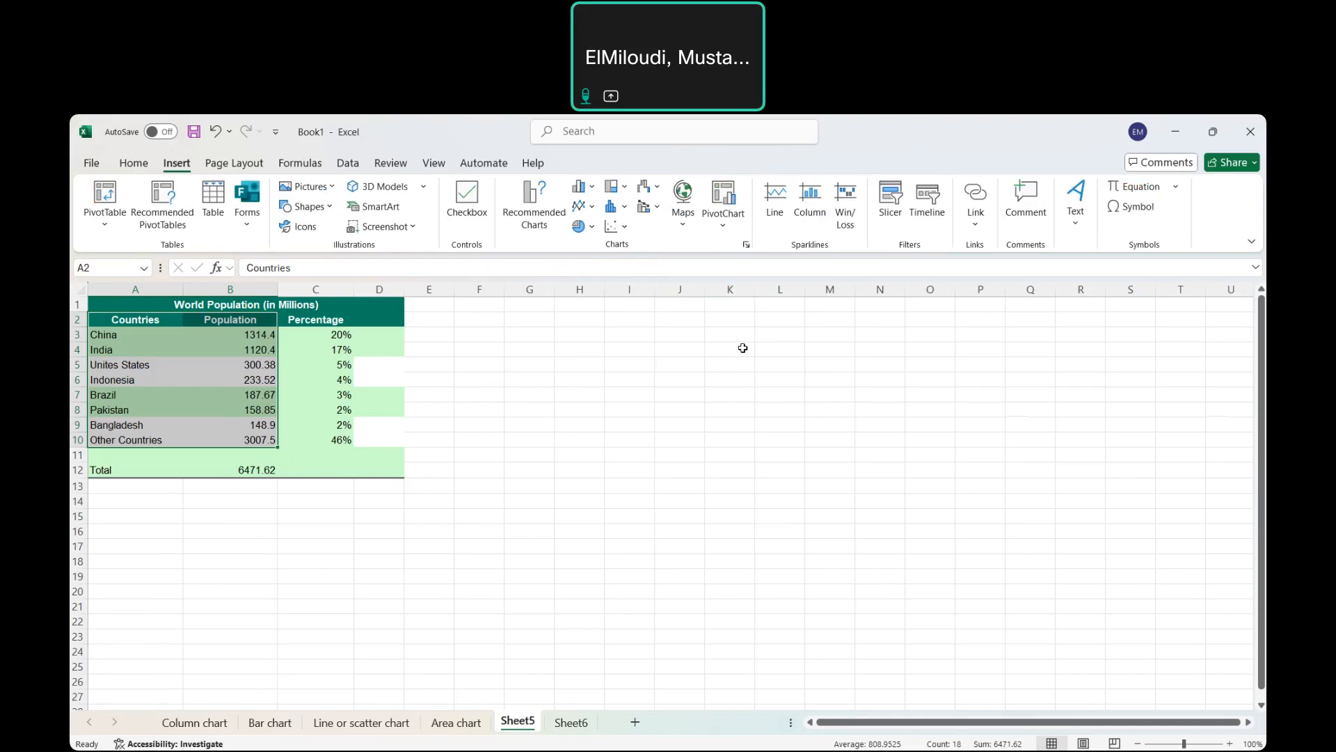
Insert a Sunburst chart of the country populations from the All Charts list.
left_click(745, 247)
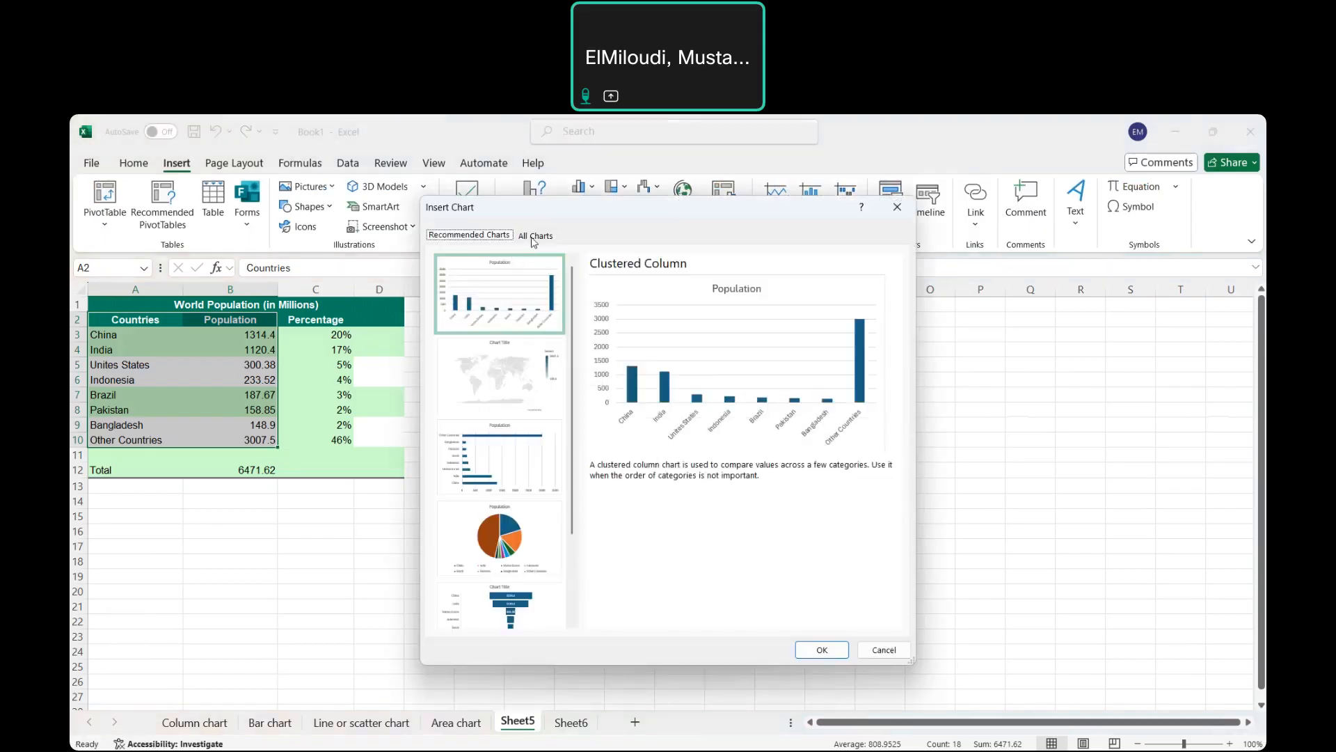
left_click(534, 236)
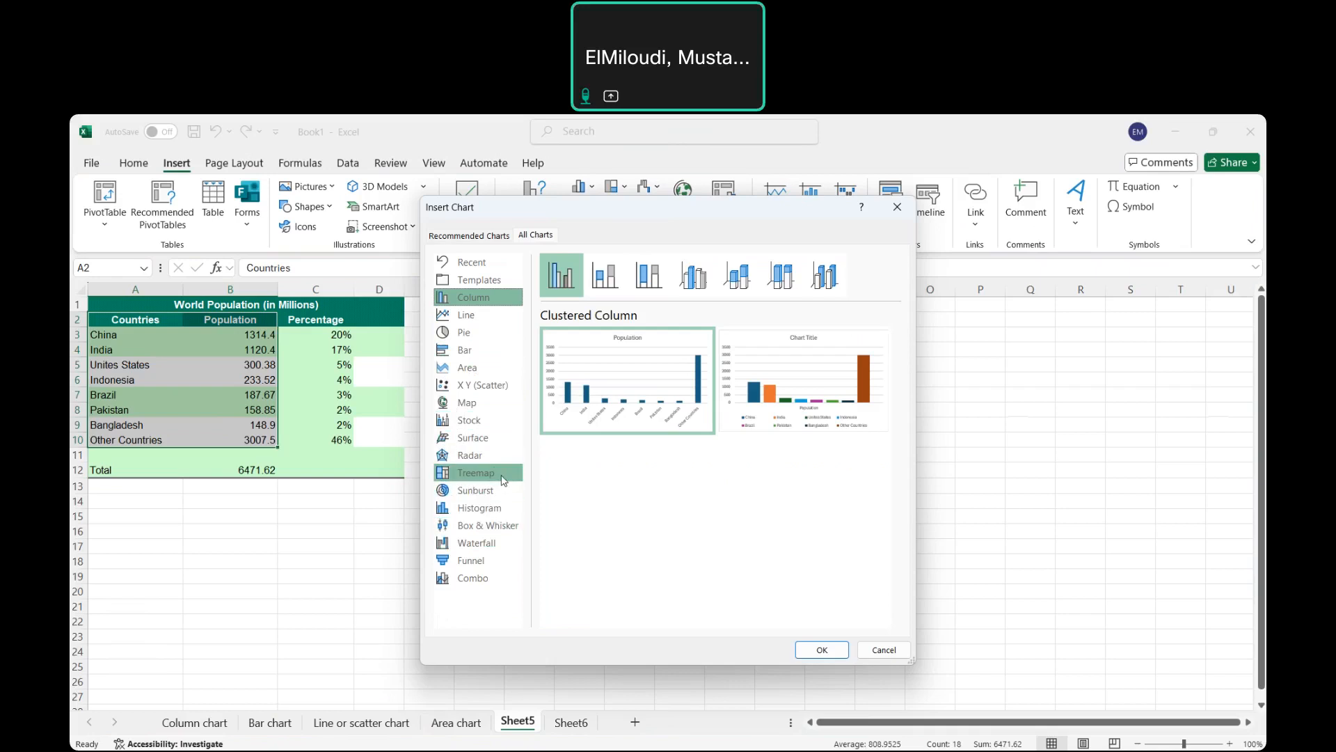
left_click(471, 500)
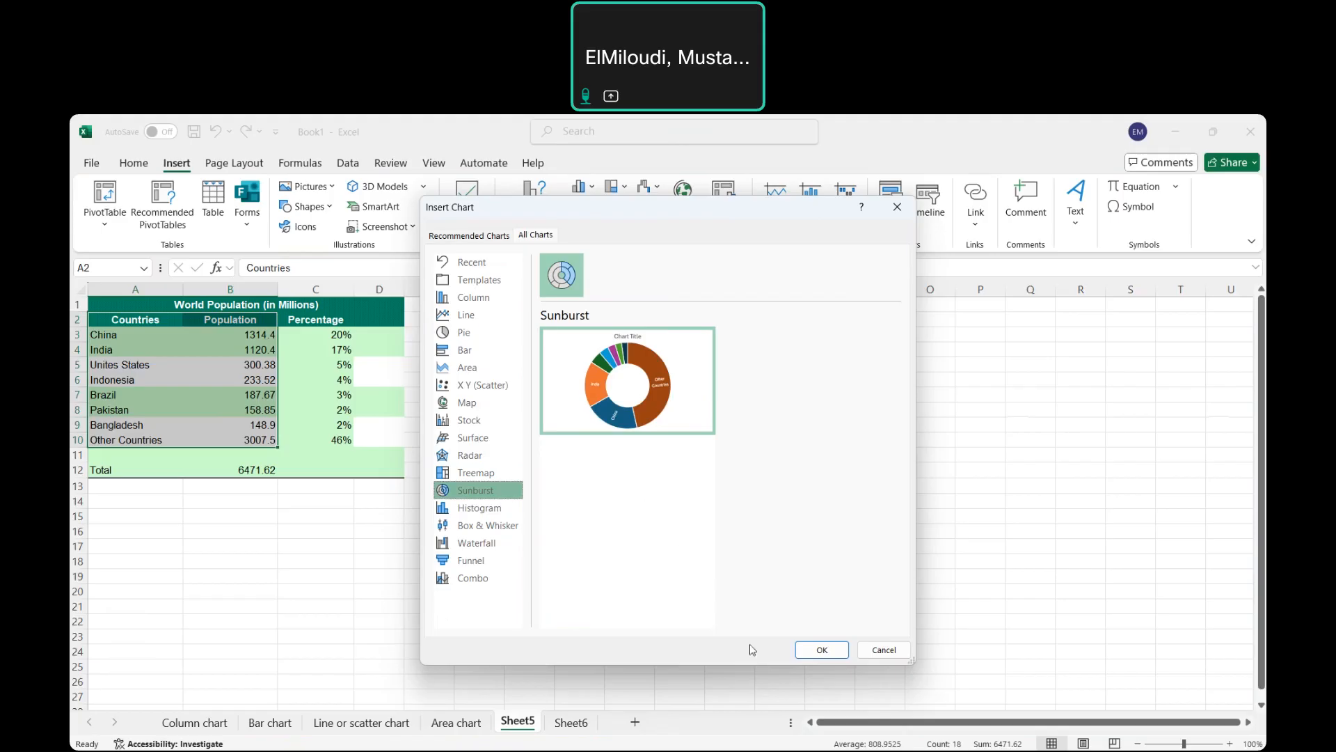
left_click(822, 650)
left_click(763, 437)
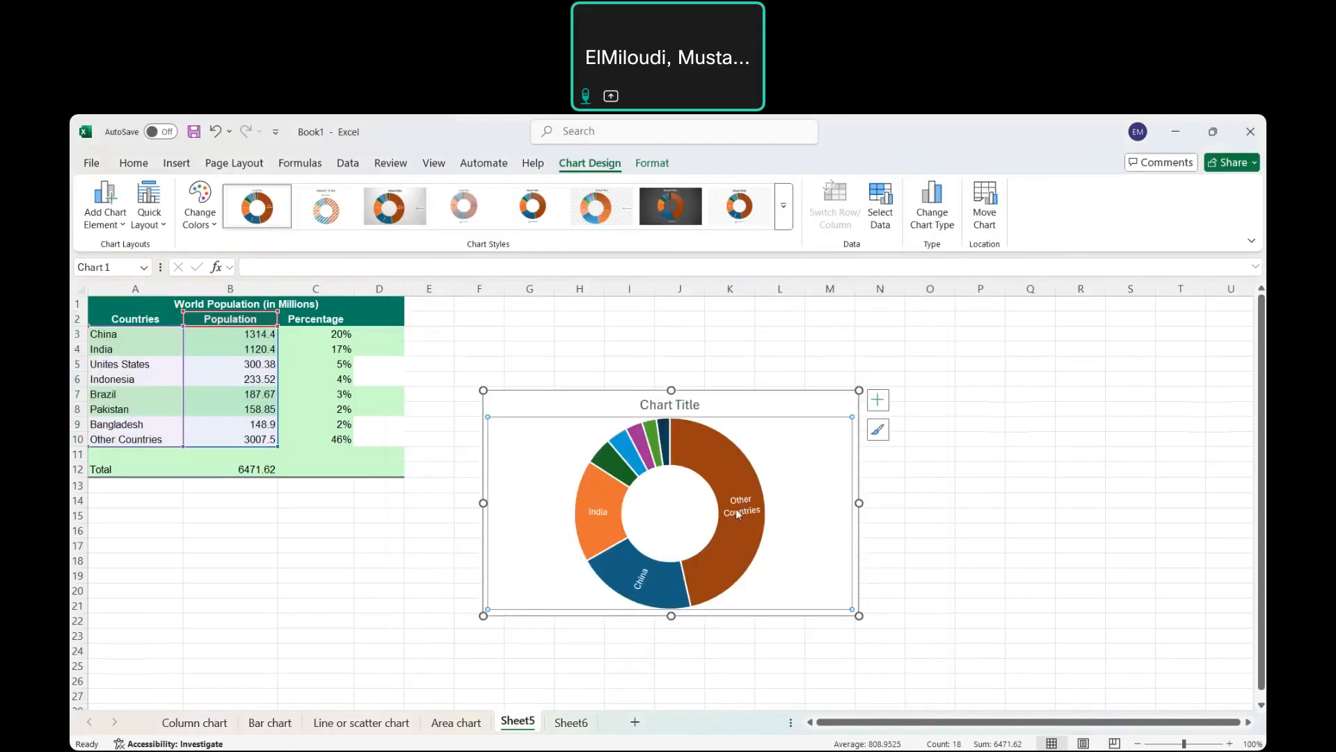
Drag the sunburst chart down and left so it sits under the population table around row 14.
left_click(934, 454)
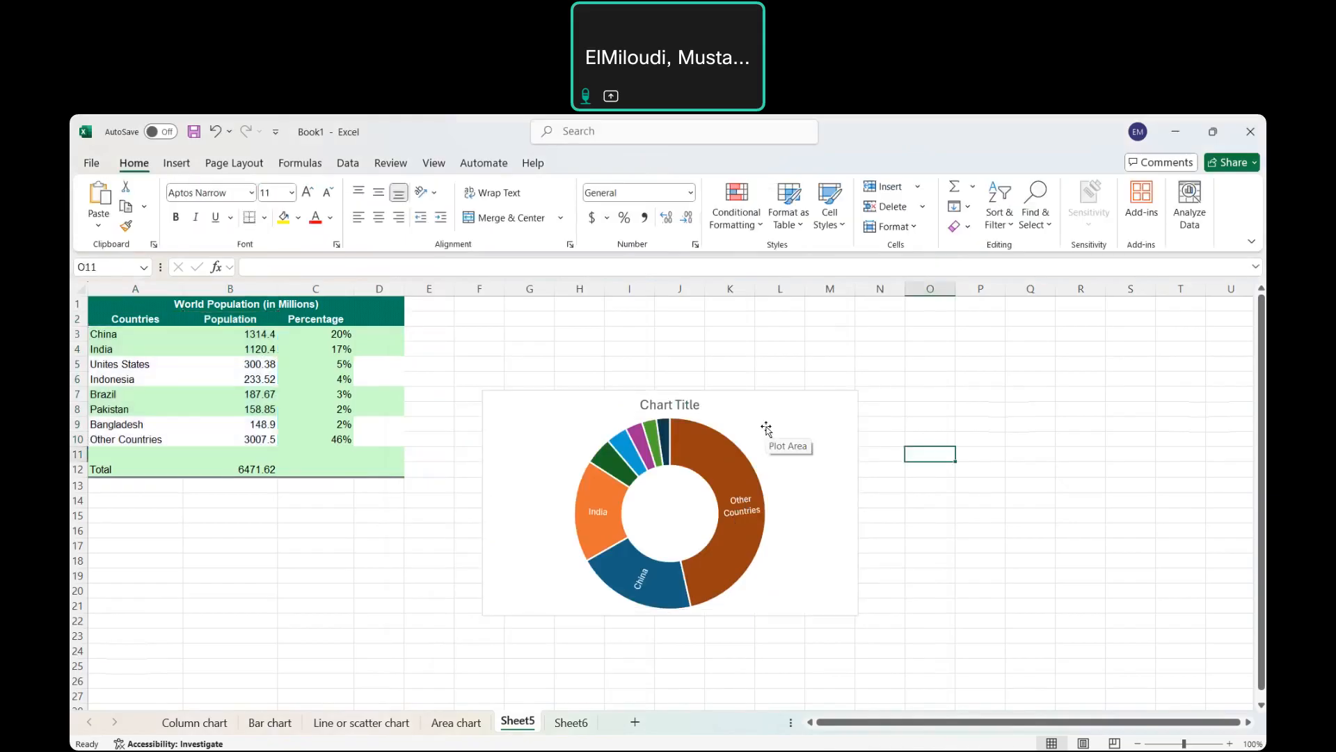
left_click(747, 475)
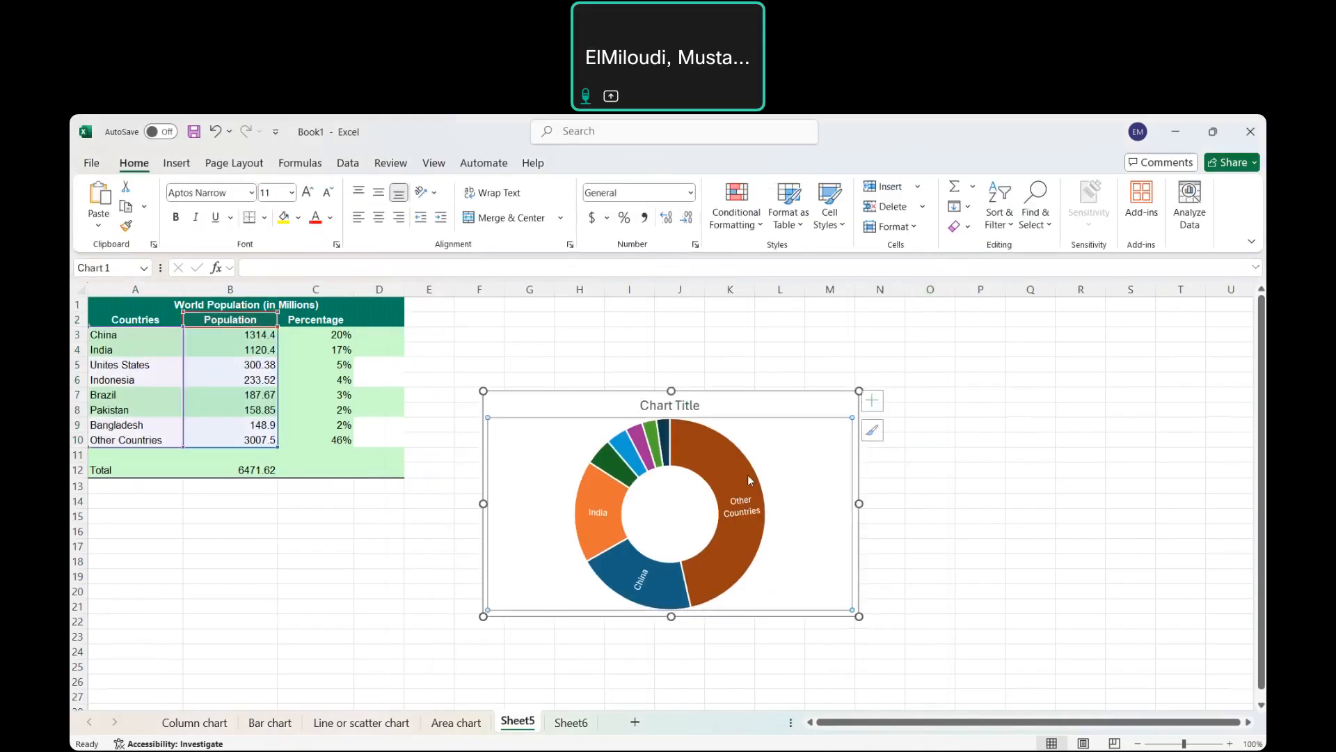
left_click(962, 410)
left_click_drag(557, 402, 394, 512)
left_click(880, 516)
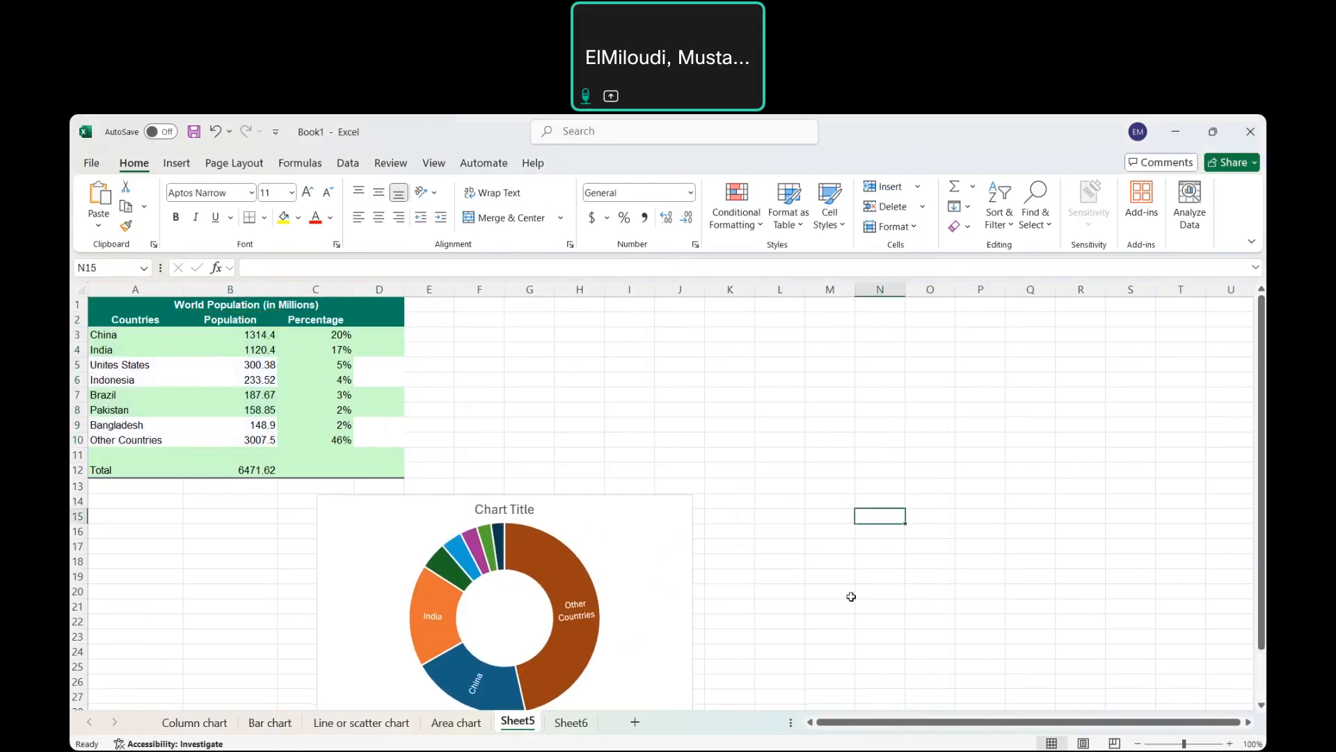
scroll(851, 596, "down", 2)
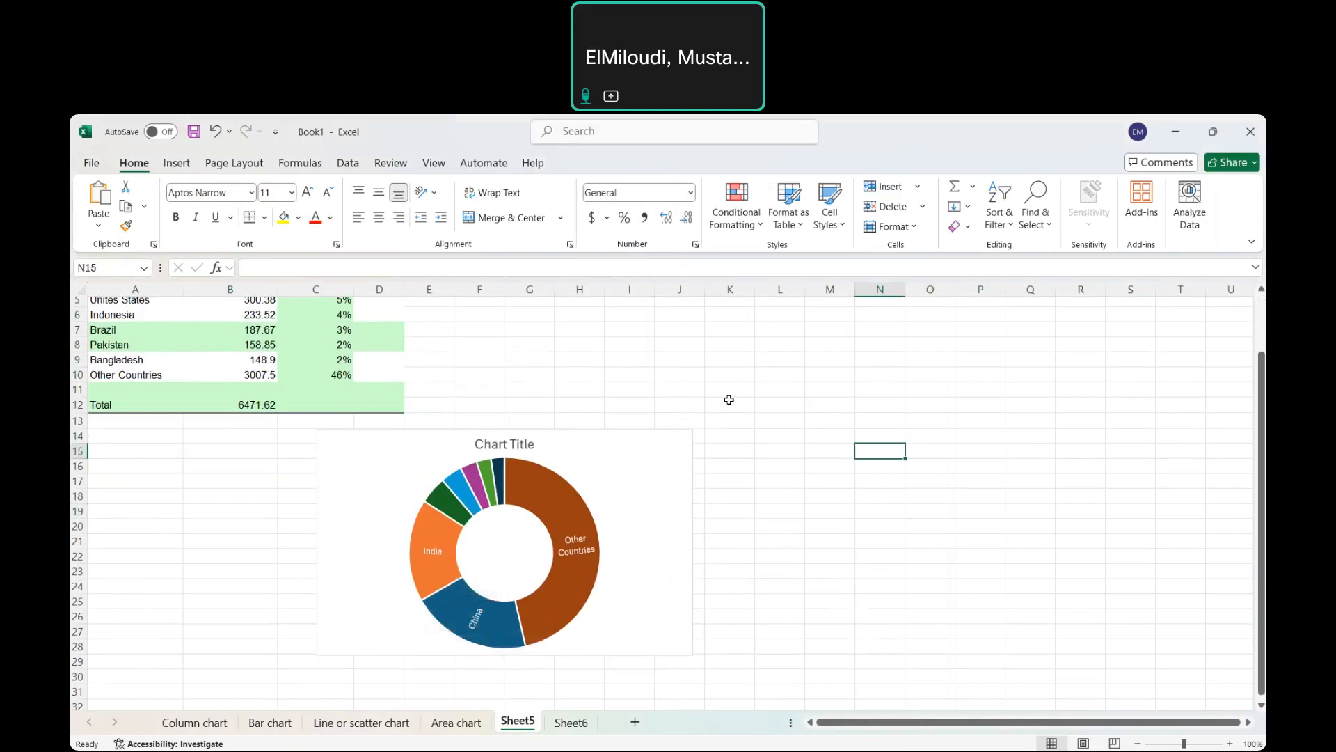
scroll(729, 400, "up", 2)
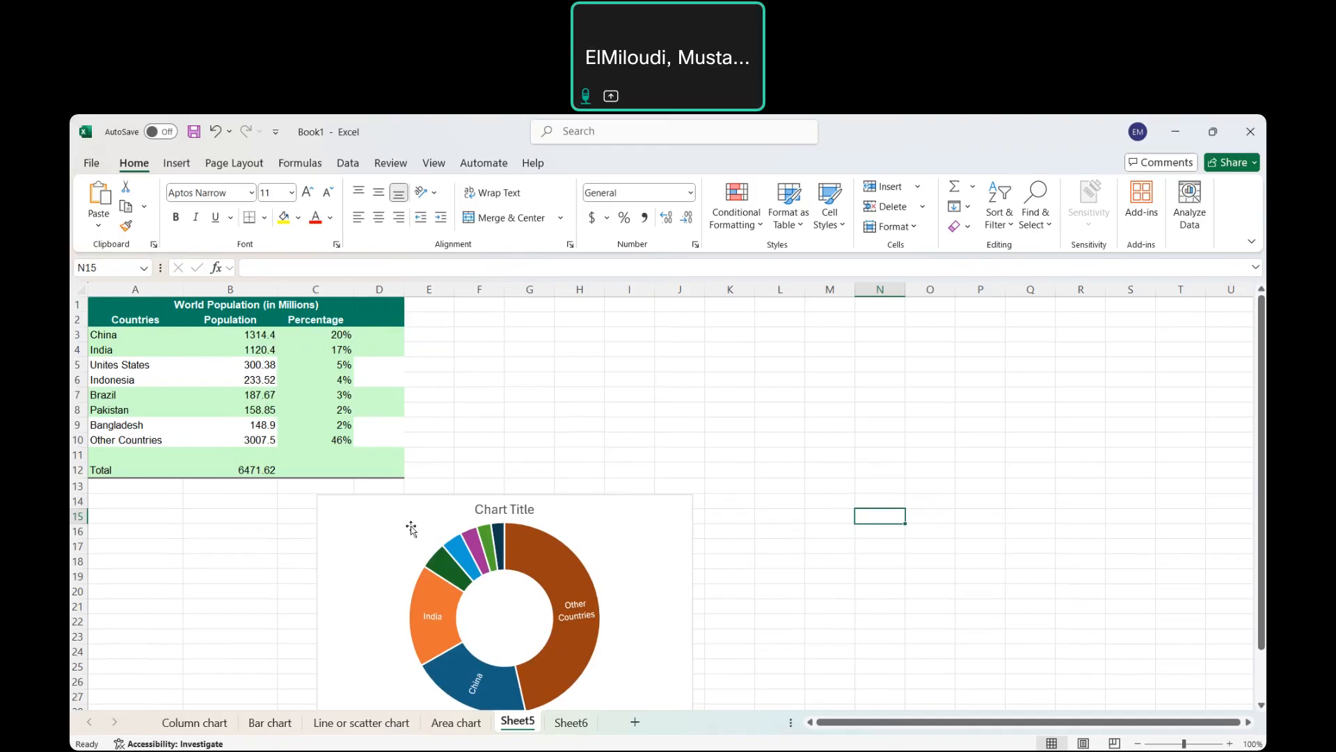
scroll(746, 583, "down", 3)
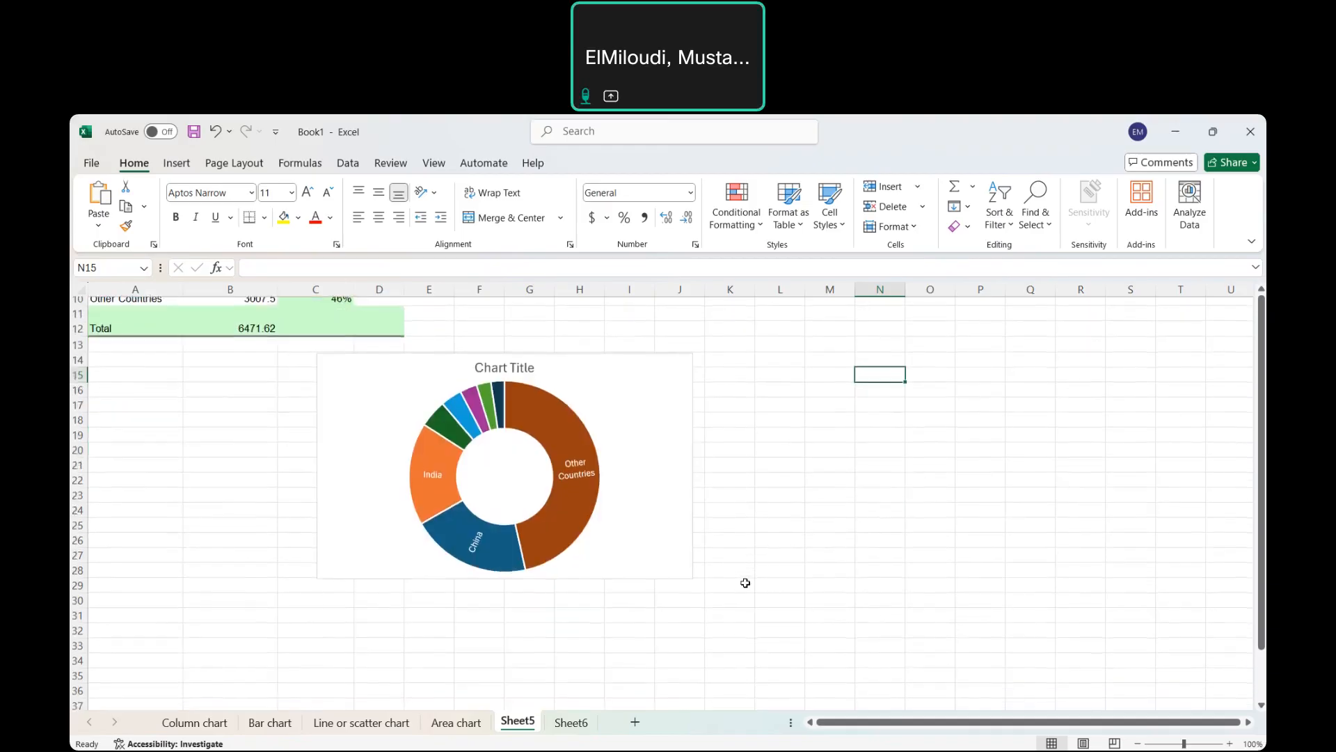
scroll(745, 582, "up", 1)
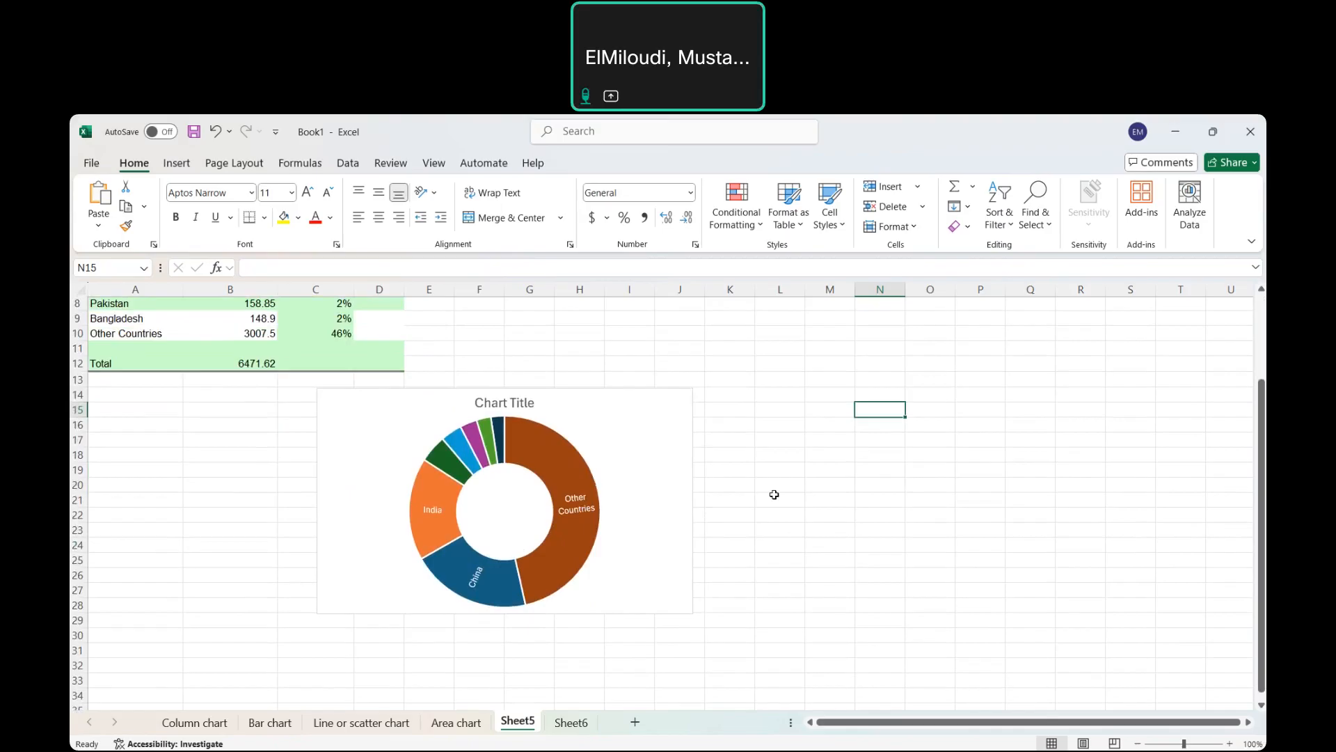
Replace the sunburst's 'Chart Title' placeholder with 'World population'.
scroll(774, 494, "up", 3)
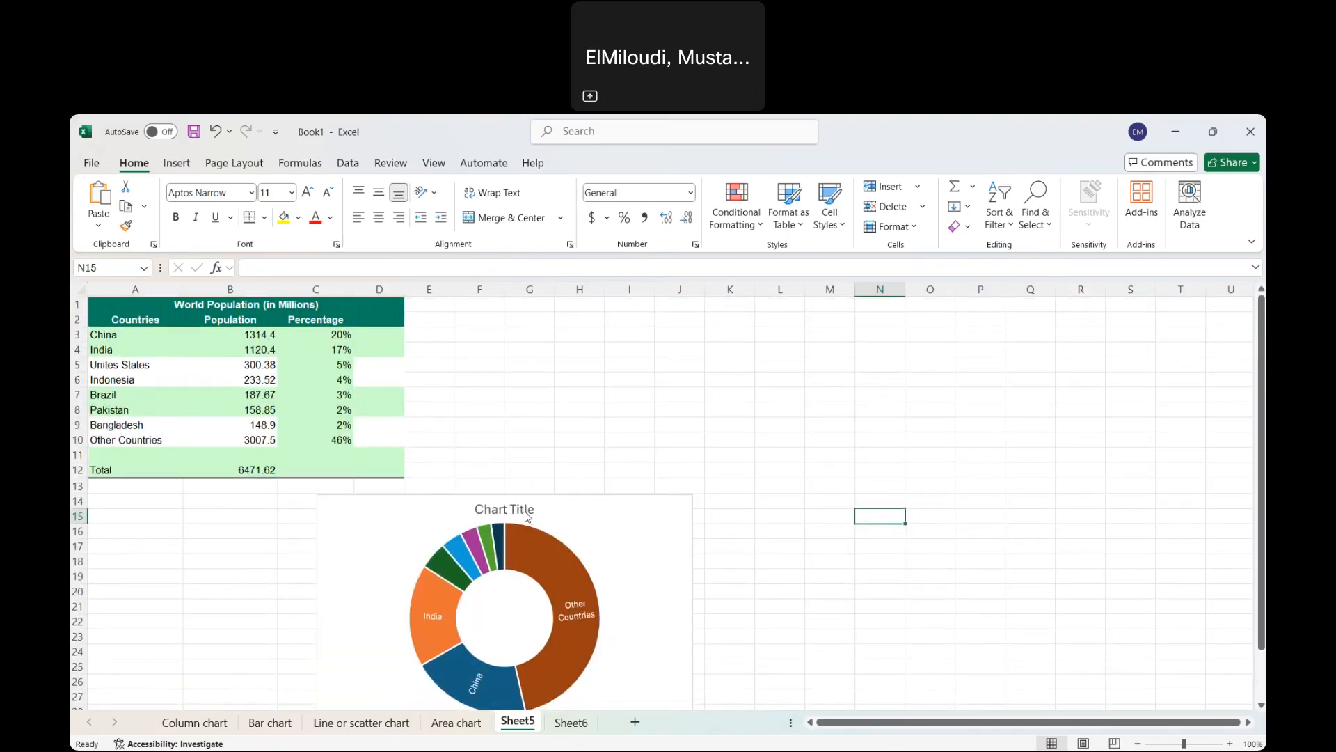
left_click(527, 511)
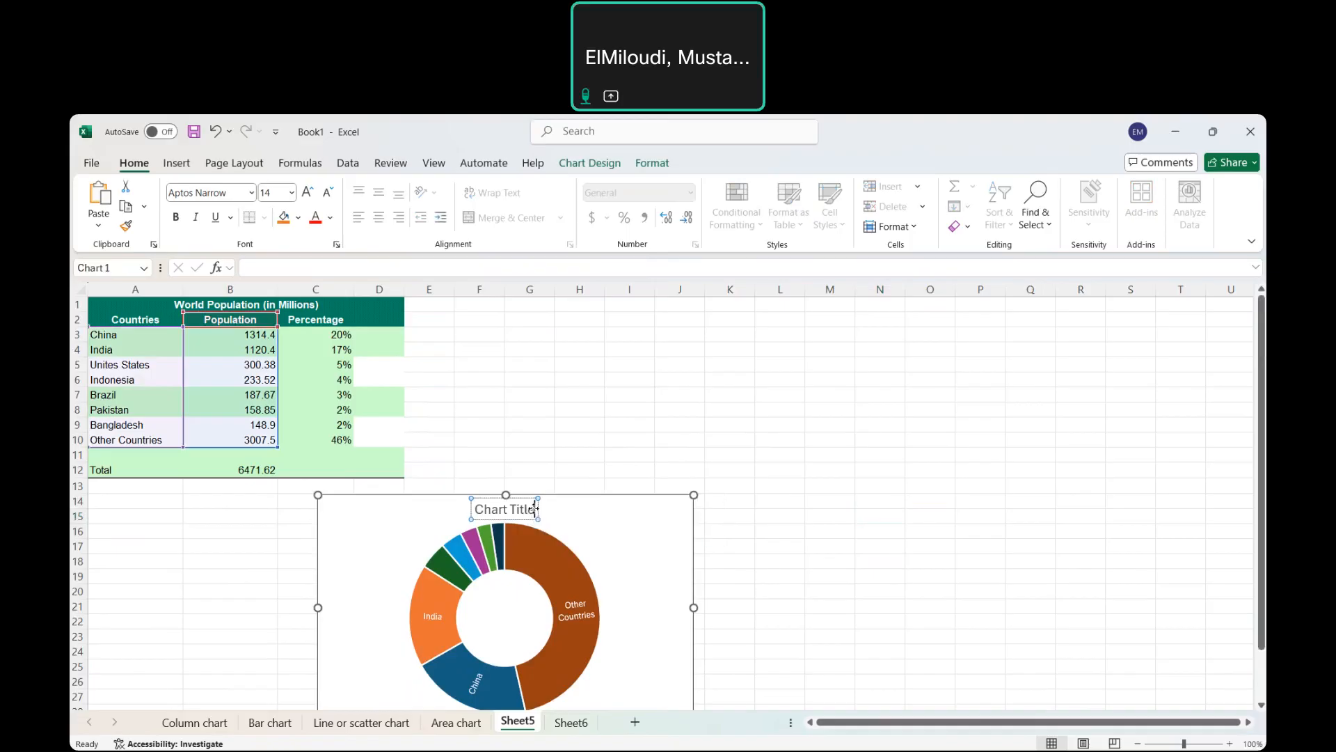
key("BackSpace")
key("BackSpace")
key("BackSpace")
key("BackSpace")
key("BackSpace")
key("BackSpace")
key("BackSpace")
key("BackSpace")
key("BackSpace")
key("BackSpace")
key("BackSpace")
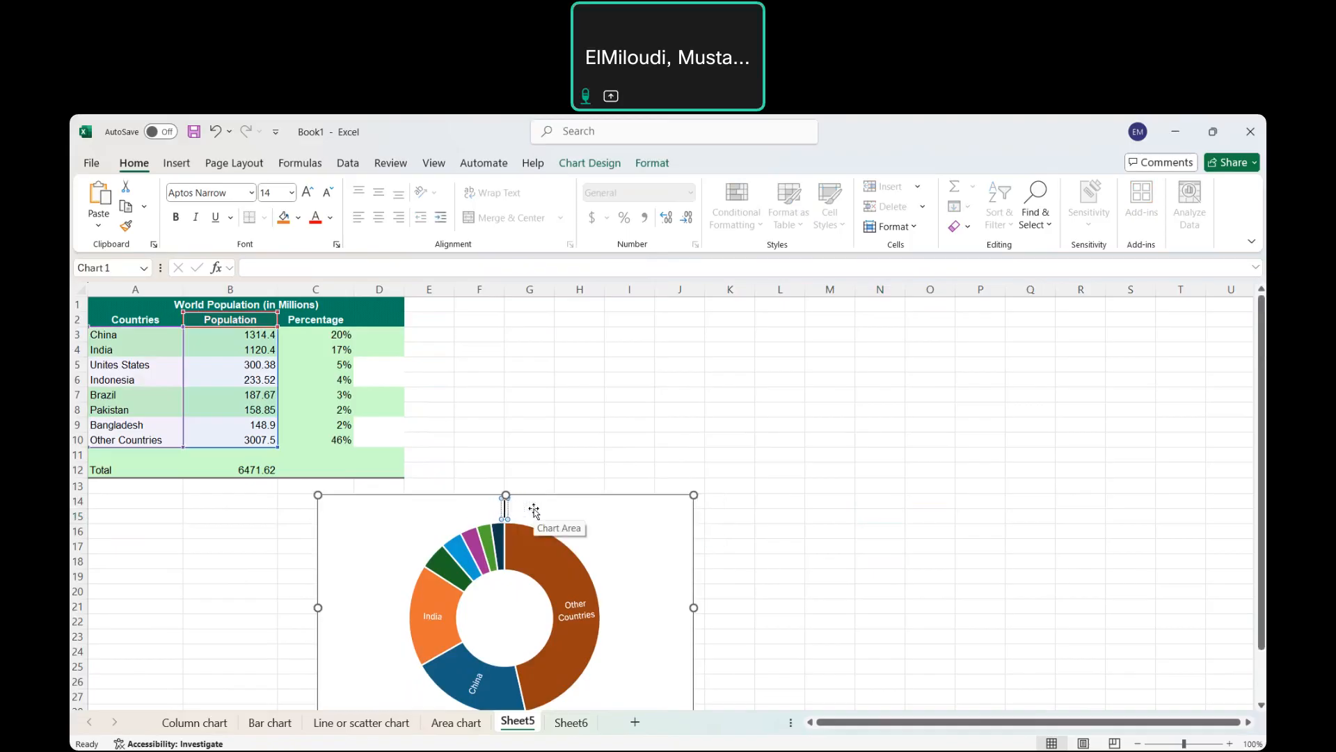
type("World population")
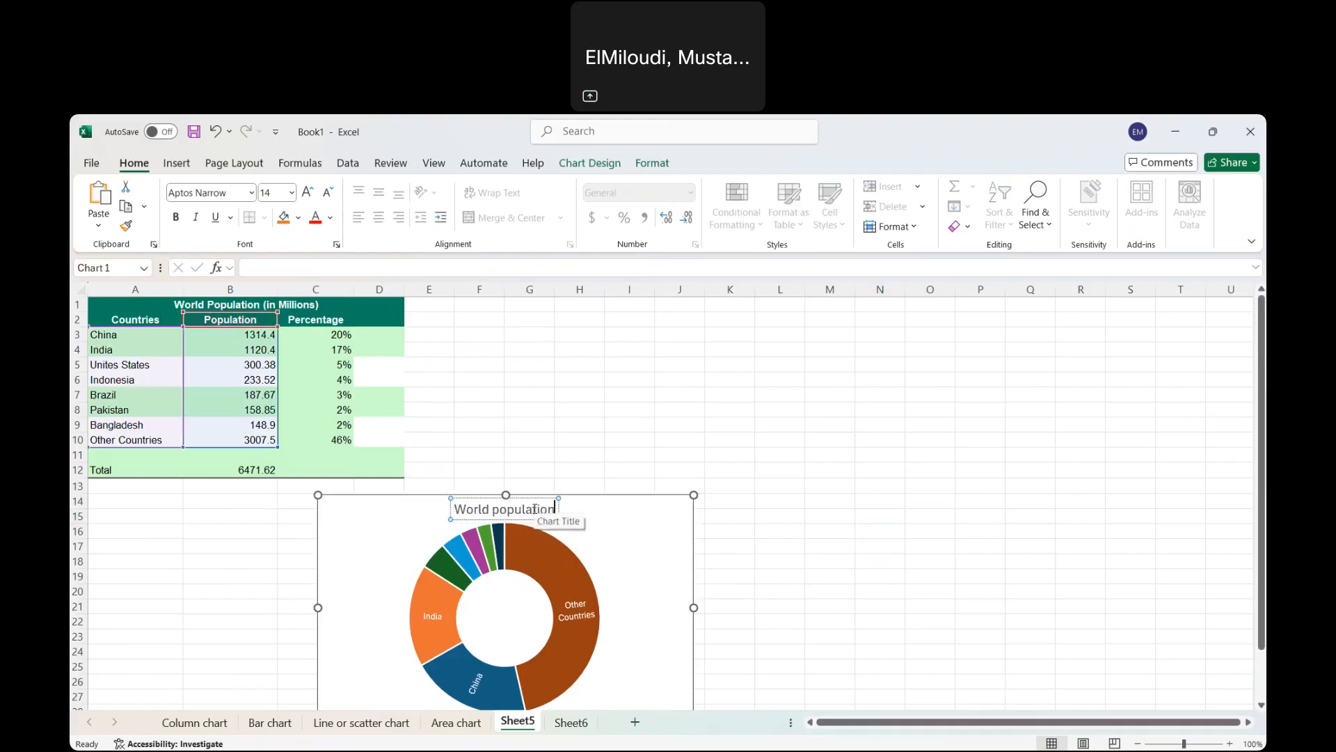
left_click(760, 594)
scroll(761, 595, "down", 4)
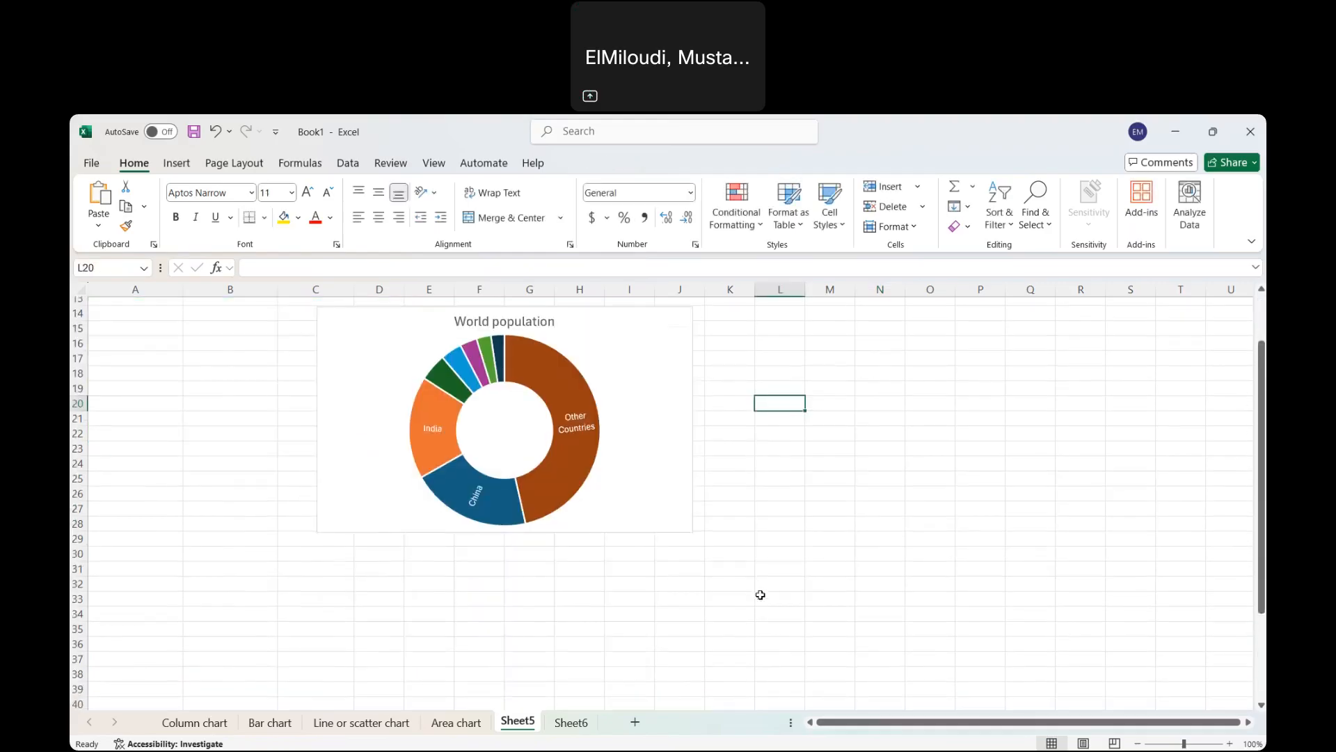
scroll(760, 594, "up", 3)
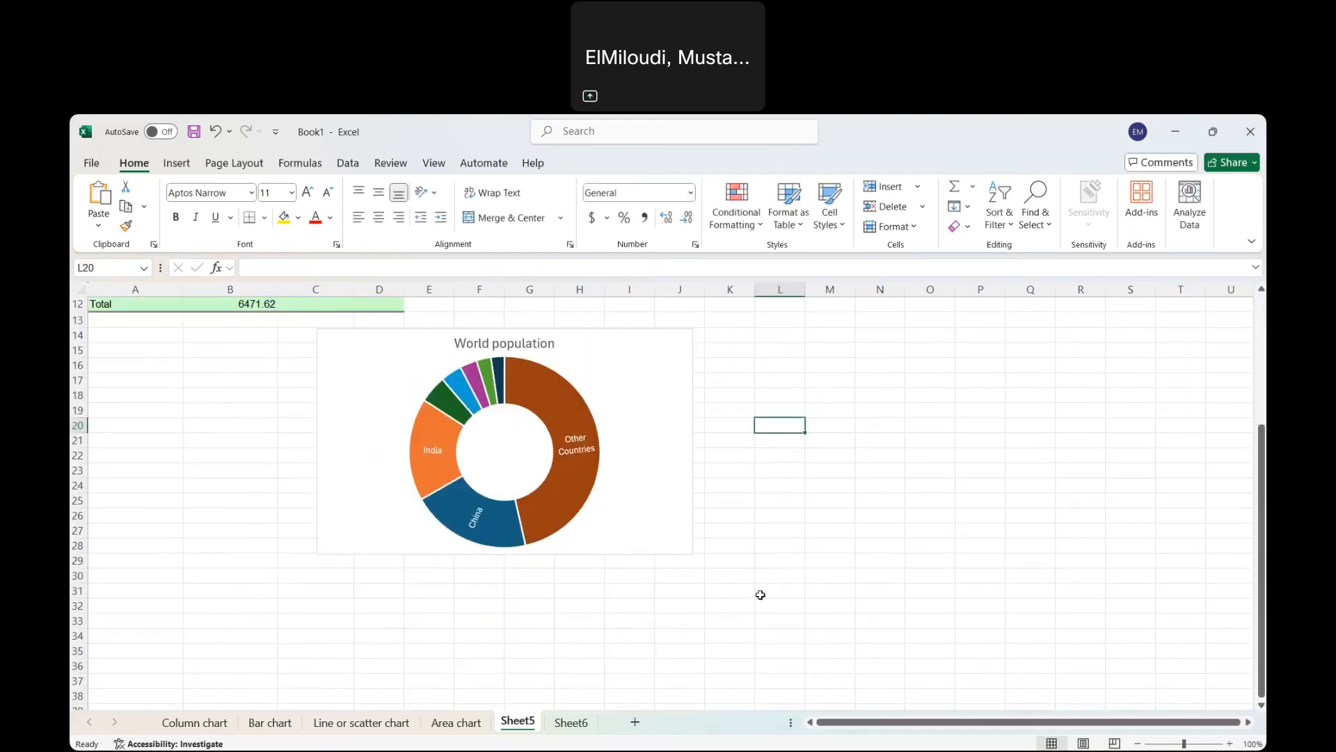
left_click(648, 513)
scroll(648, 514, "up", 2)
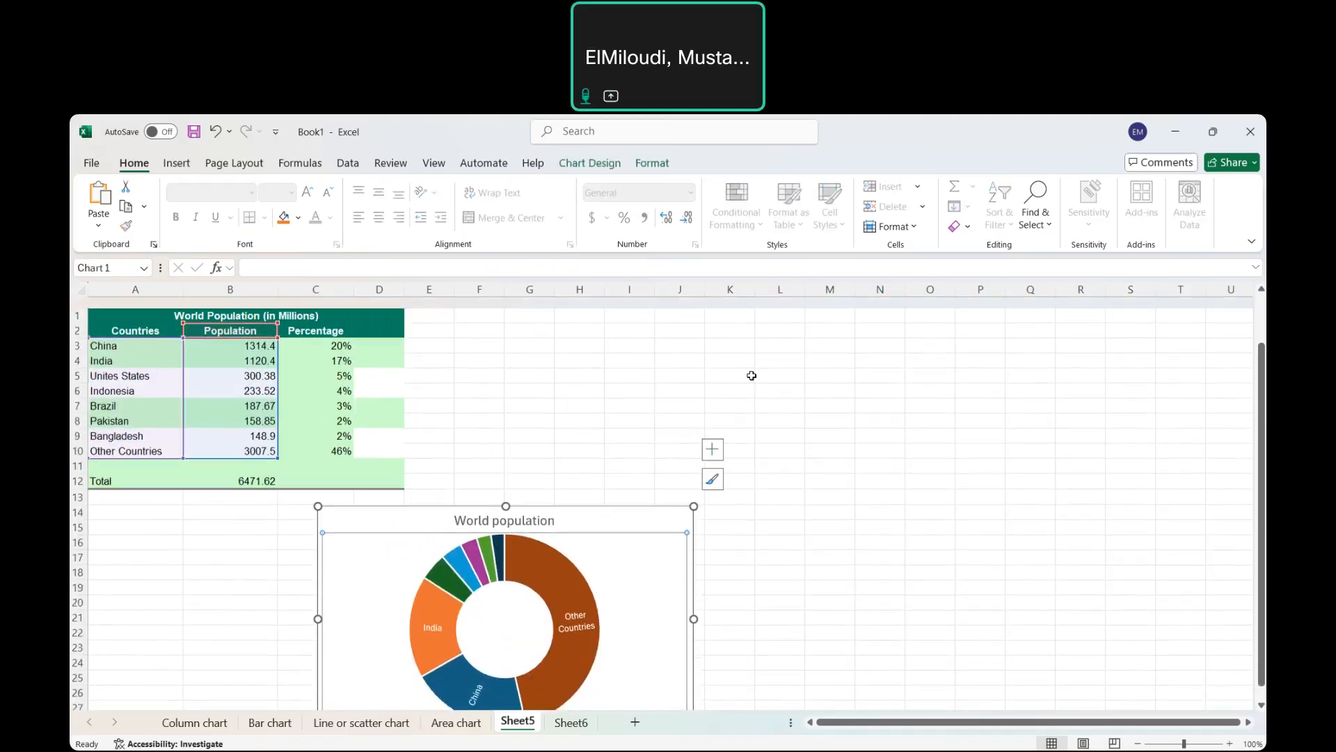
left_click(591, 164)
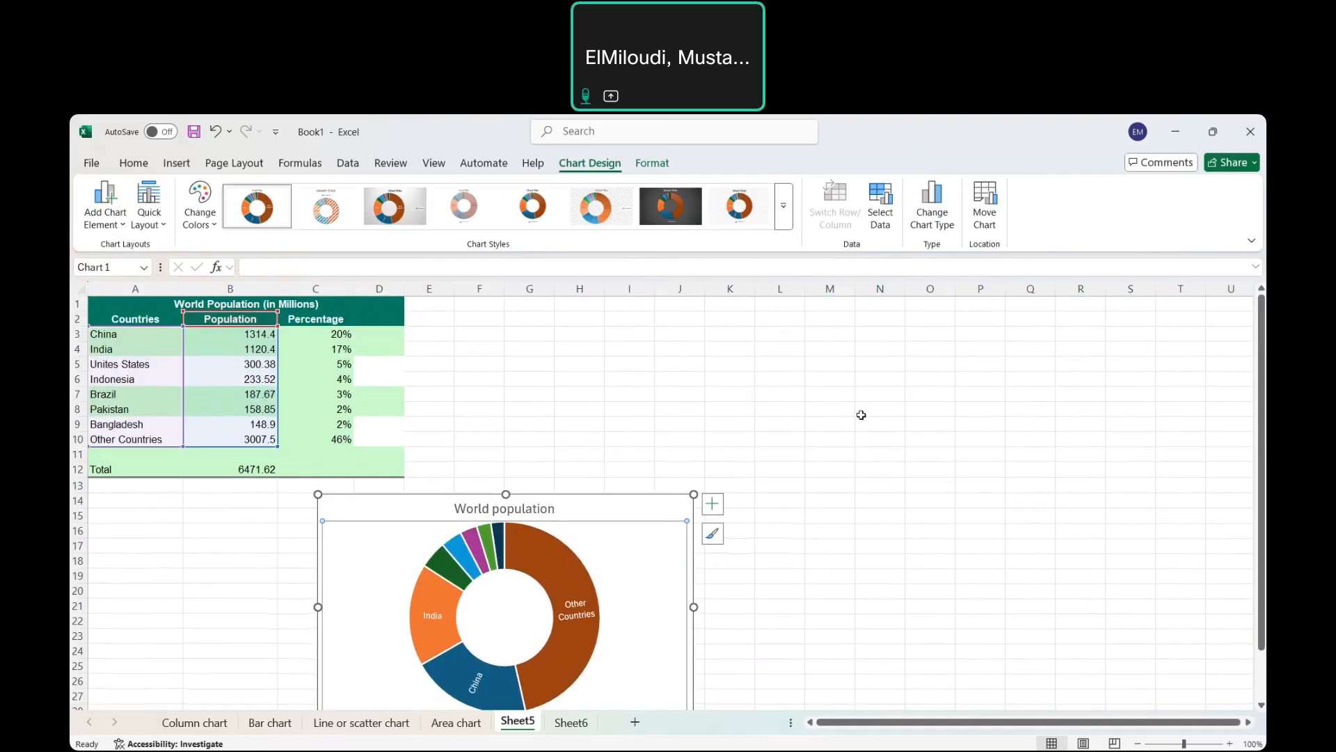
right_click(637, 560)
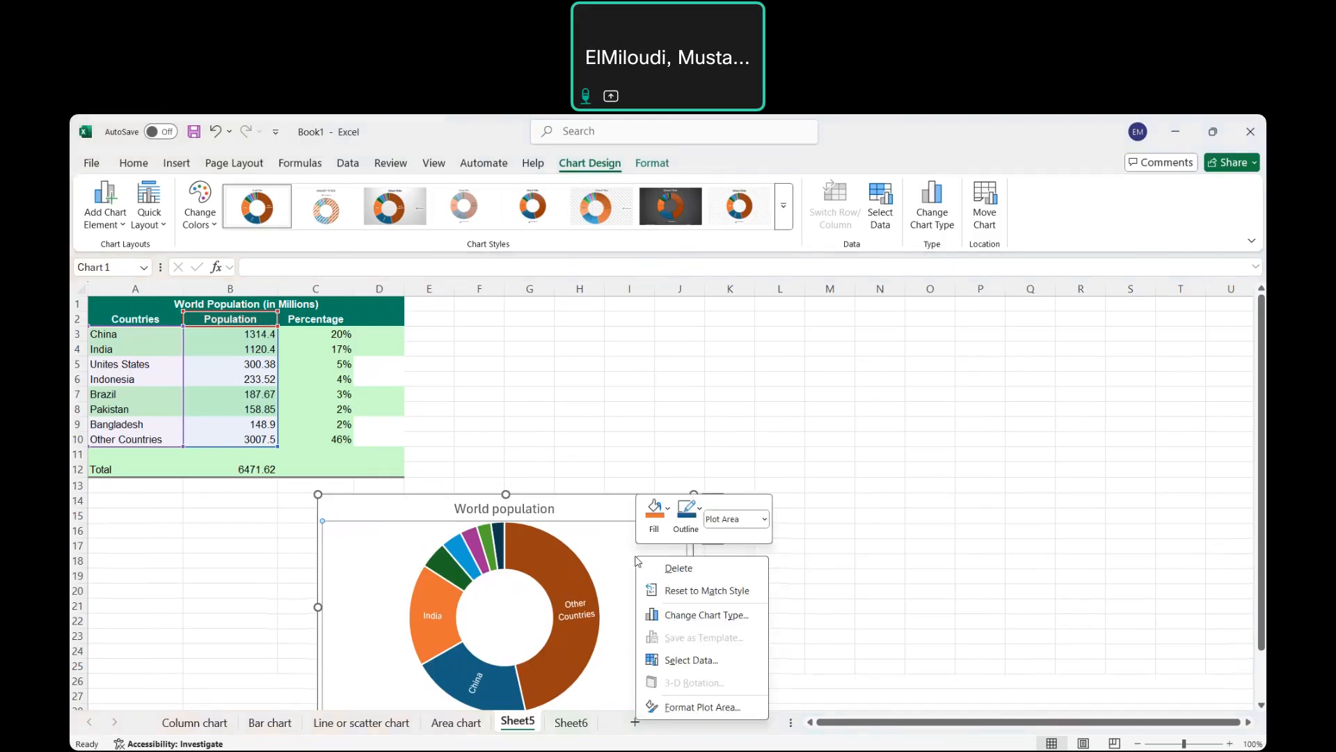
left_click(698, 707)
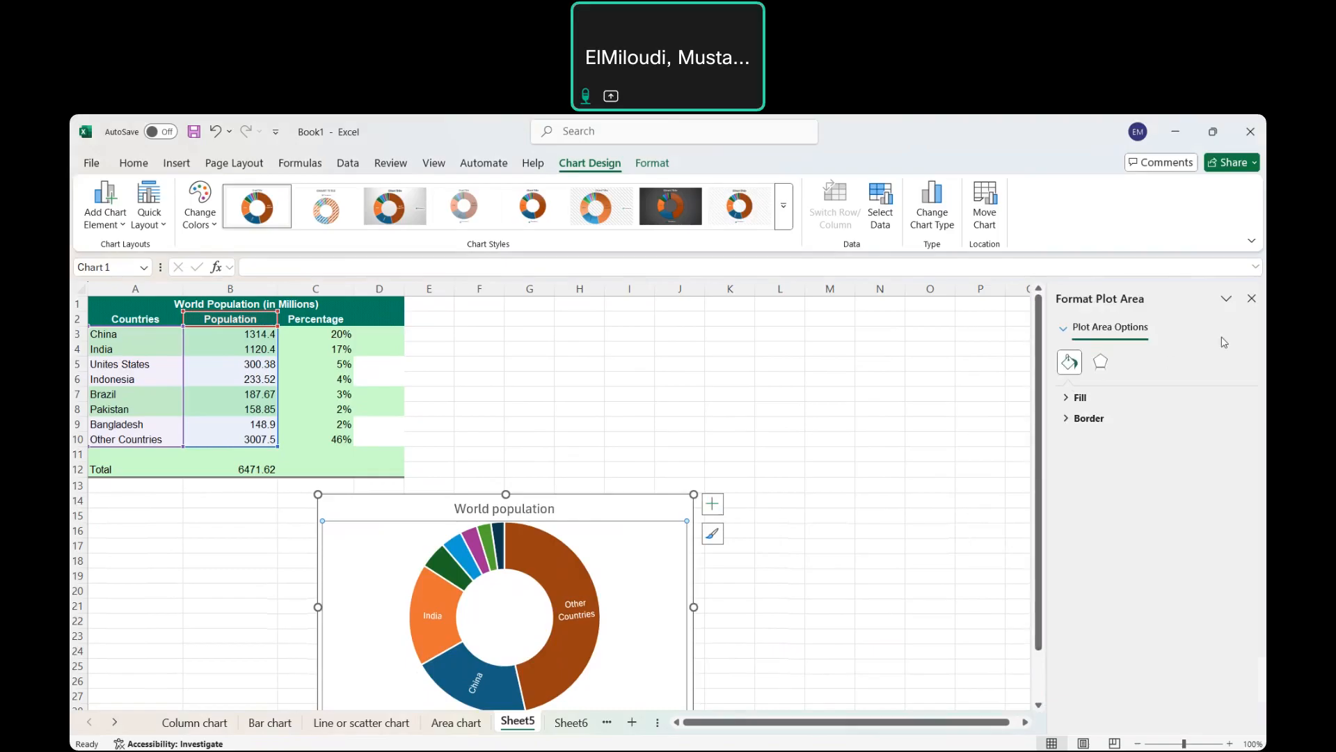
left_click(1251, 298)
left_click(886, 426)
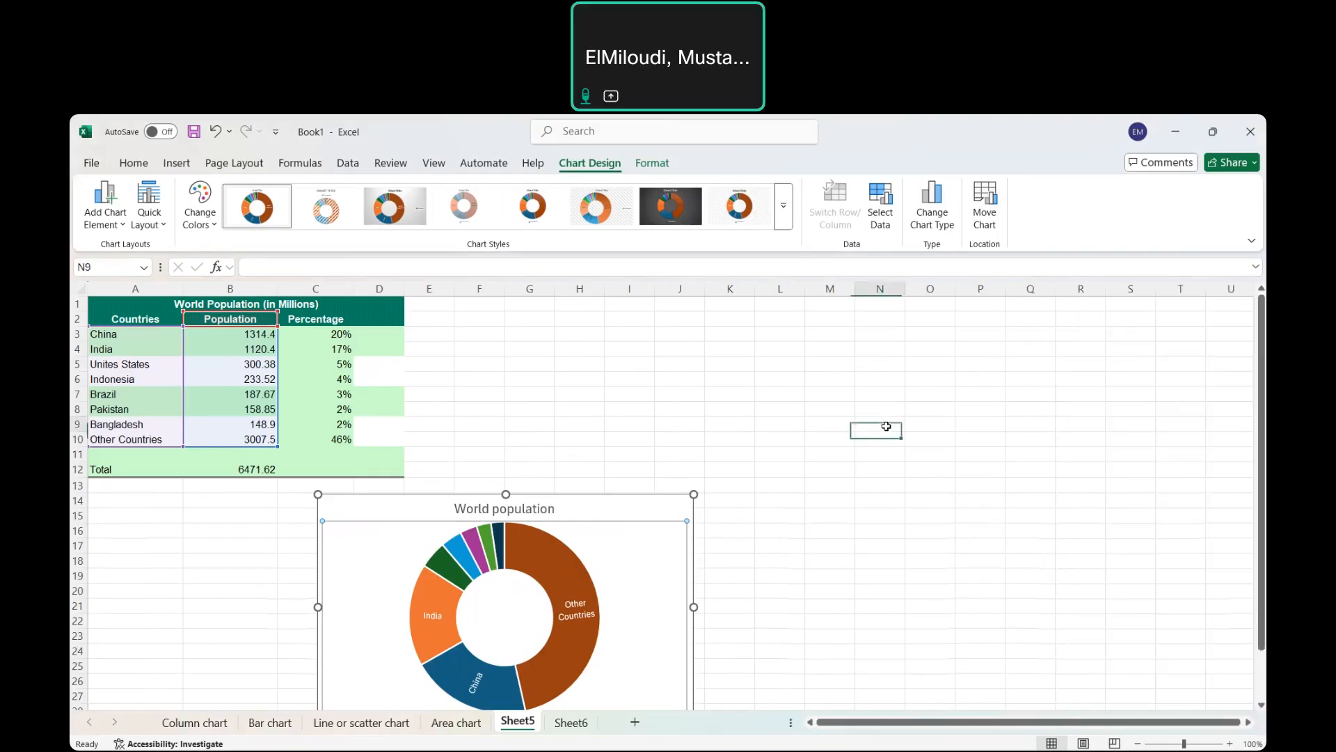
On Sheet6, select the expenditure table A2:F5 from Age Group through the 40-55 row.
left_click(564, 722)
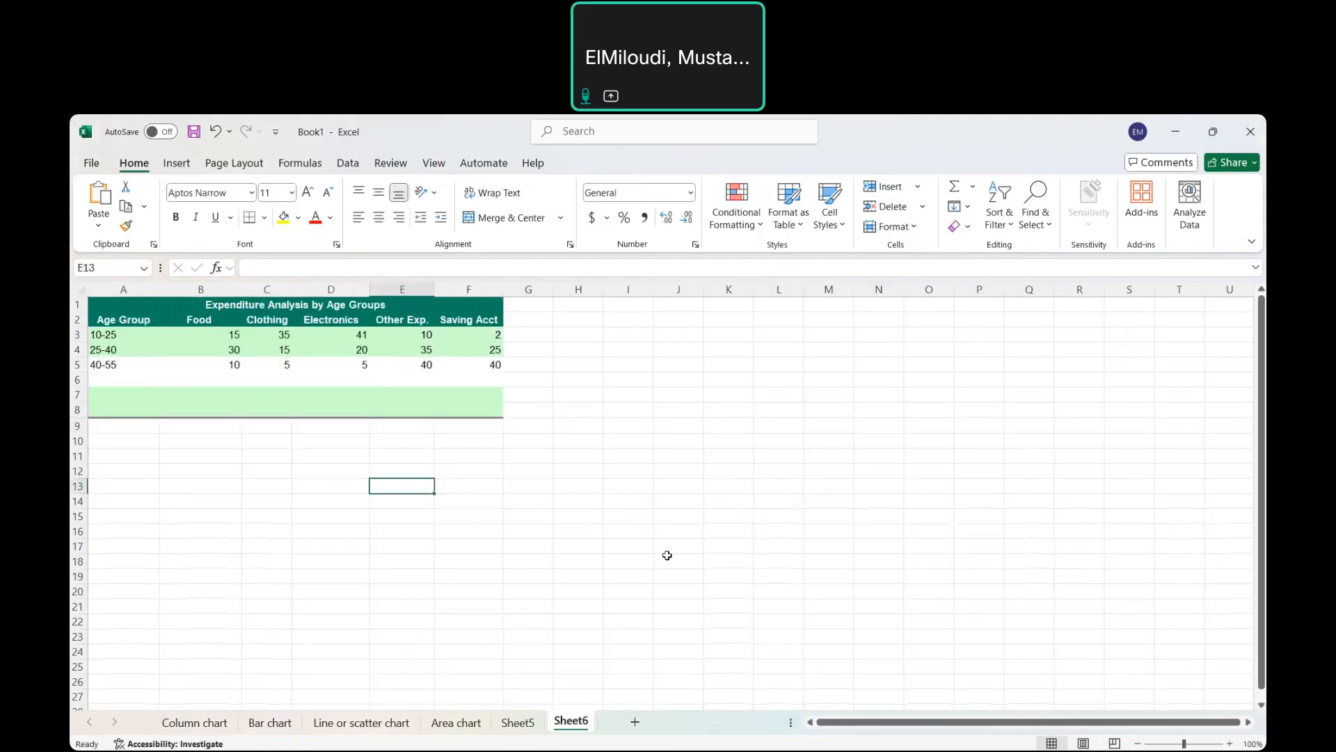
left_click(627, 534)
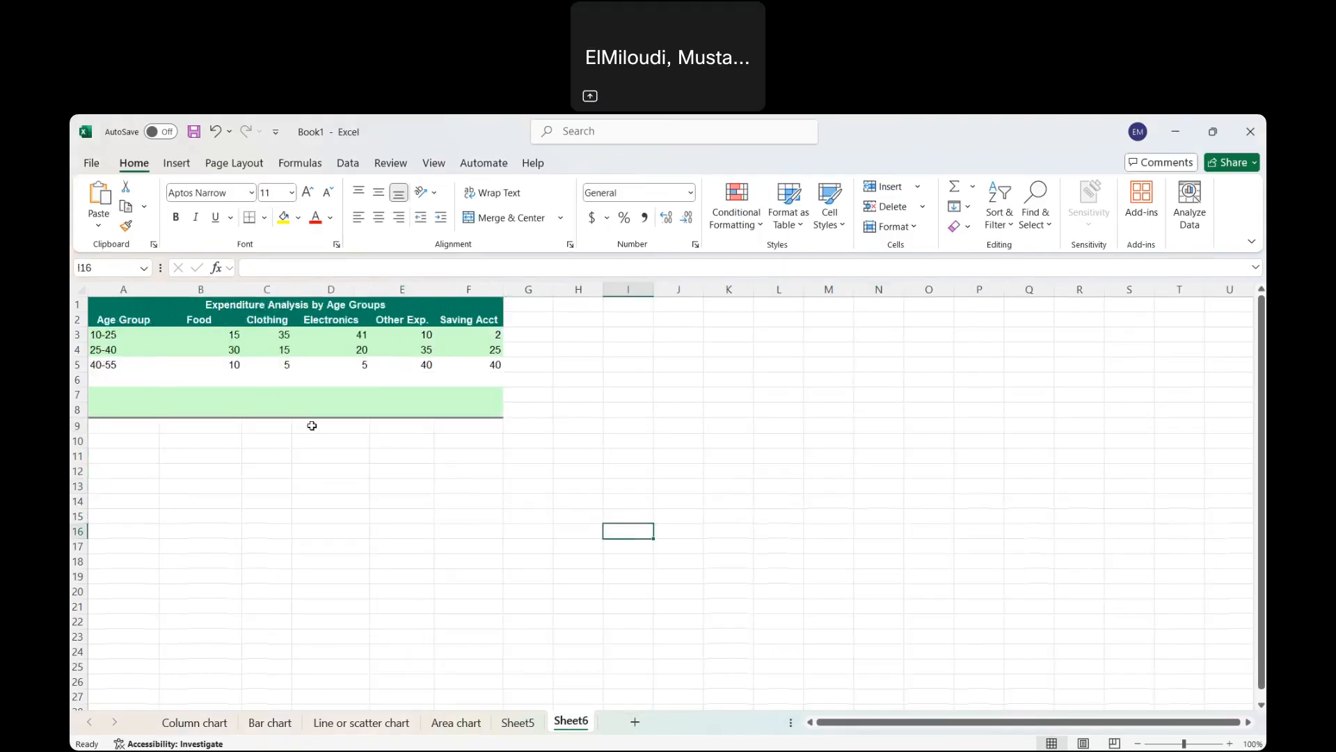
left_click(126, 322)
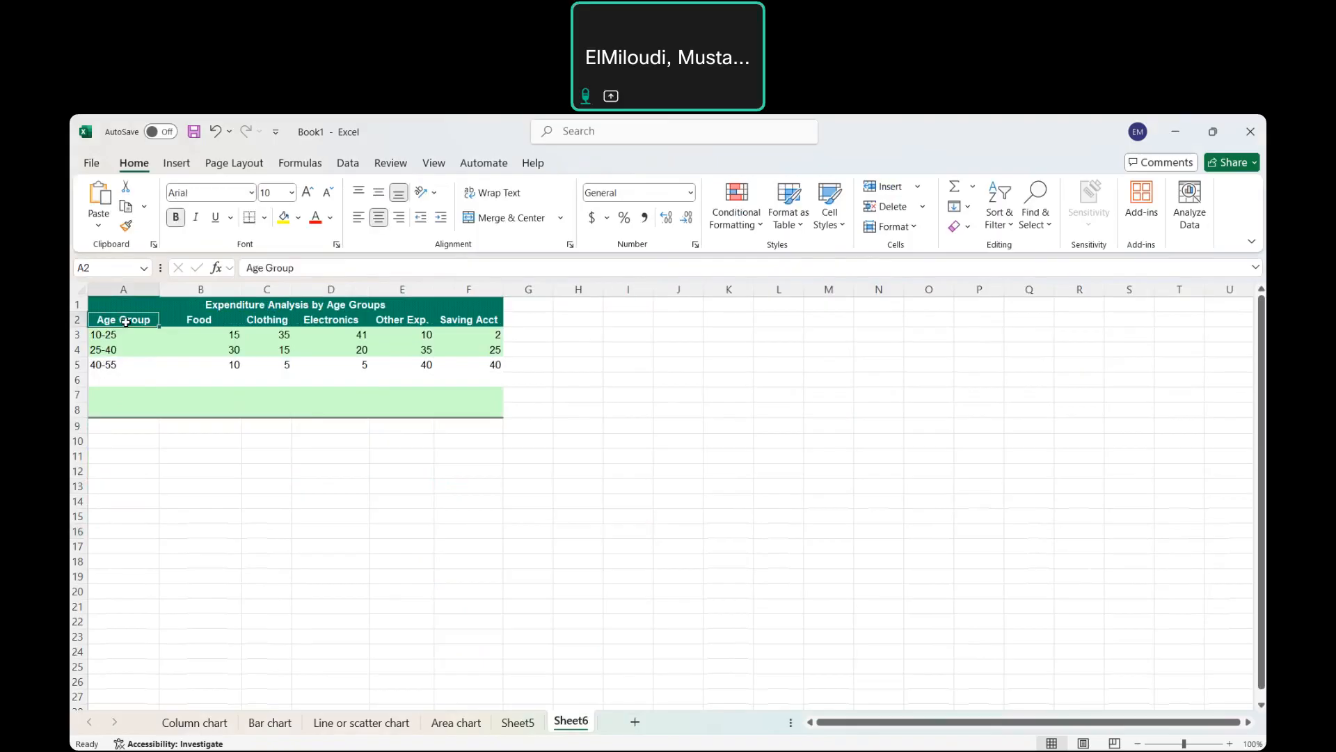
left_click_drag(126, 322, 469, 364)
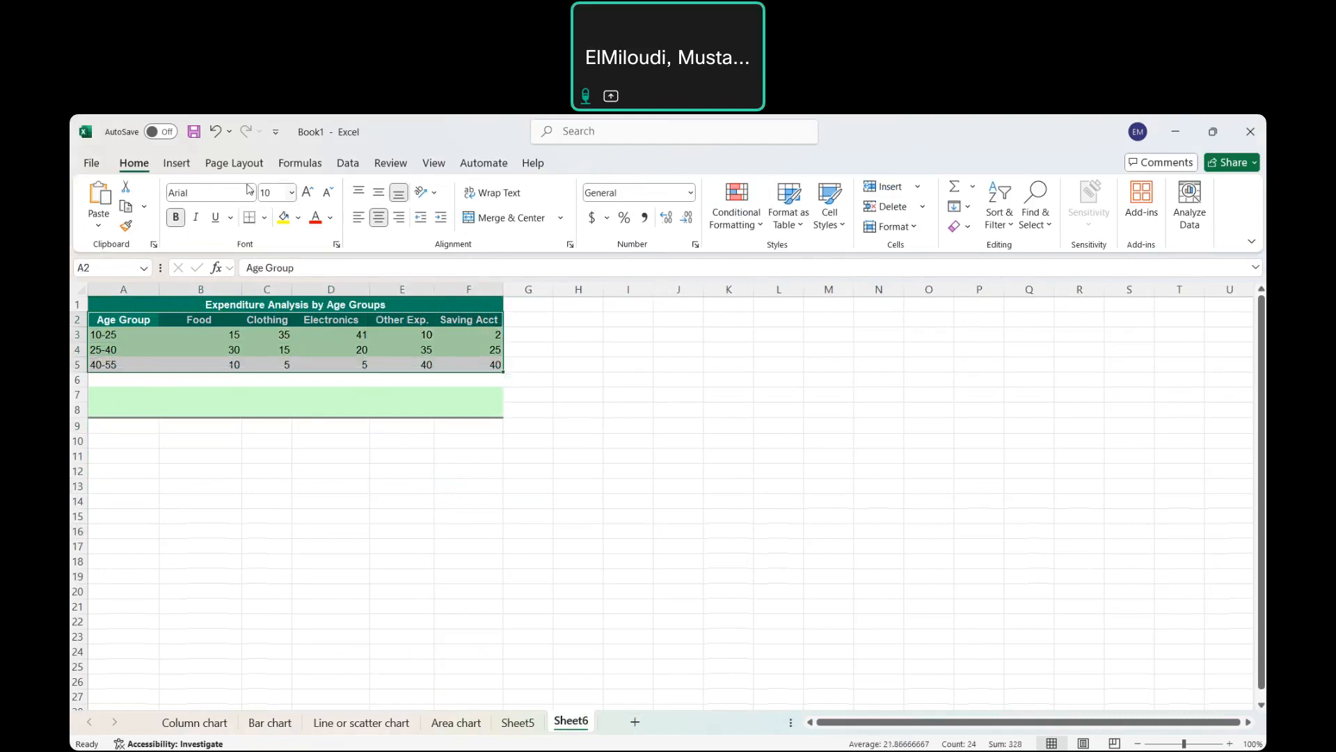
left_click(177, 163)
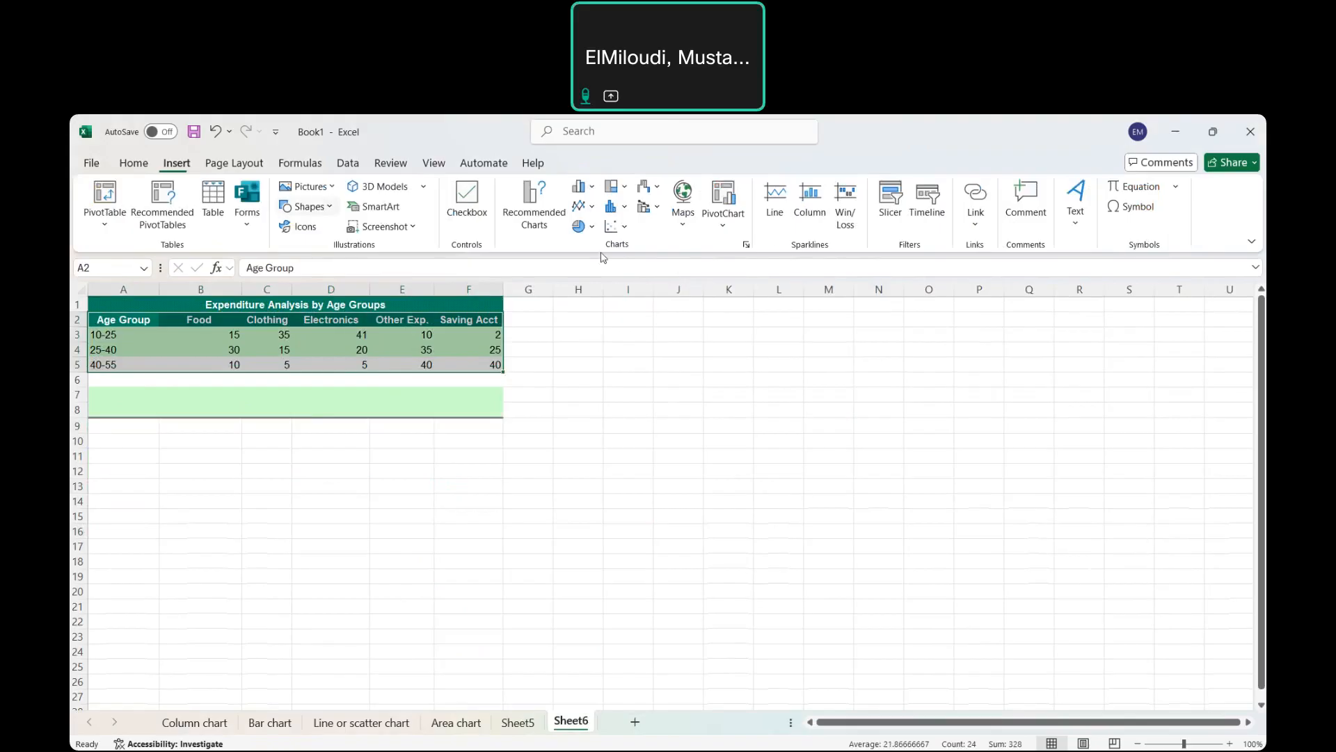
Choose Radar from the All Charts list to preview the age-group spending chart.
left_click(747, 246)
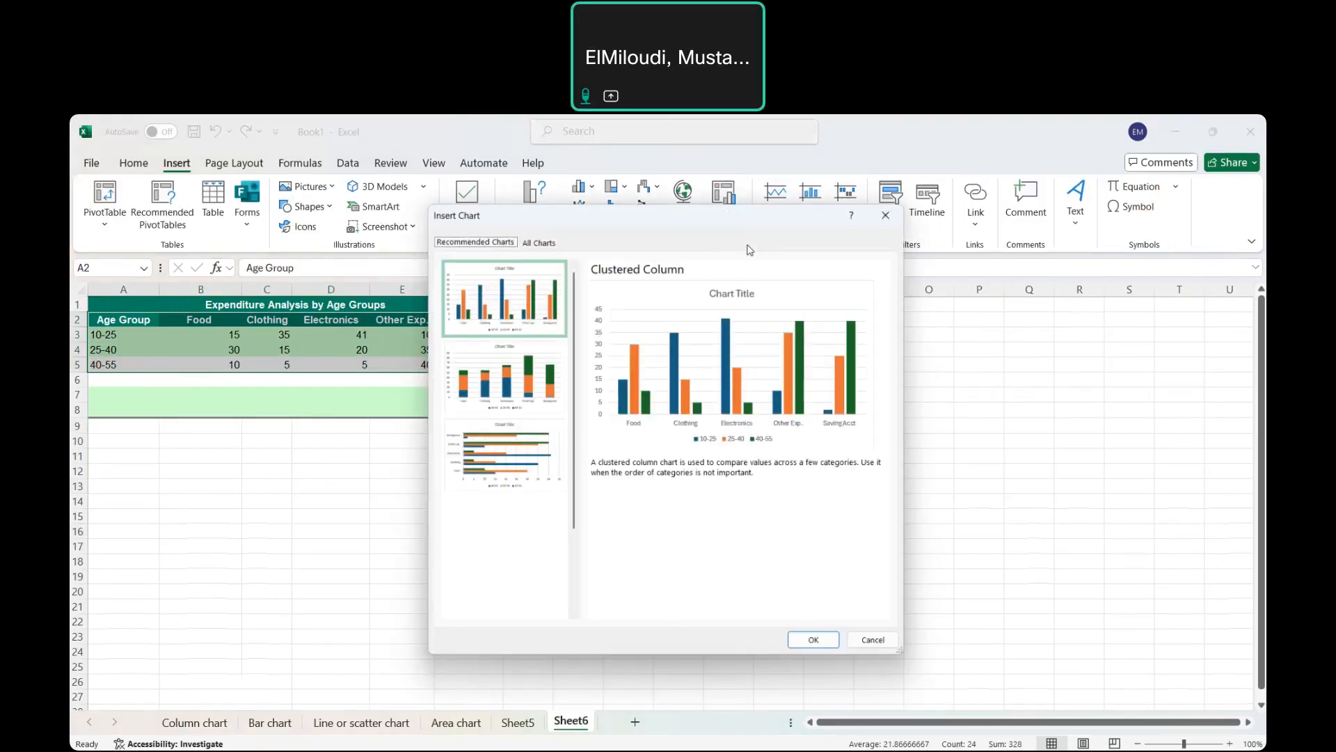
left_click(529, 238)
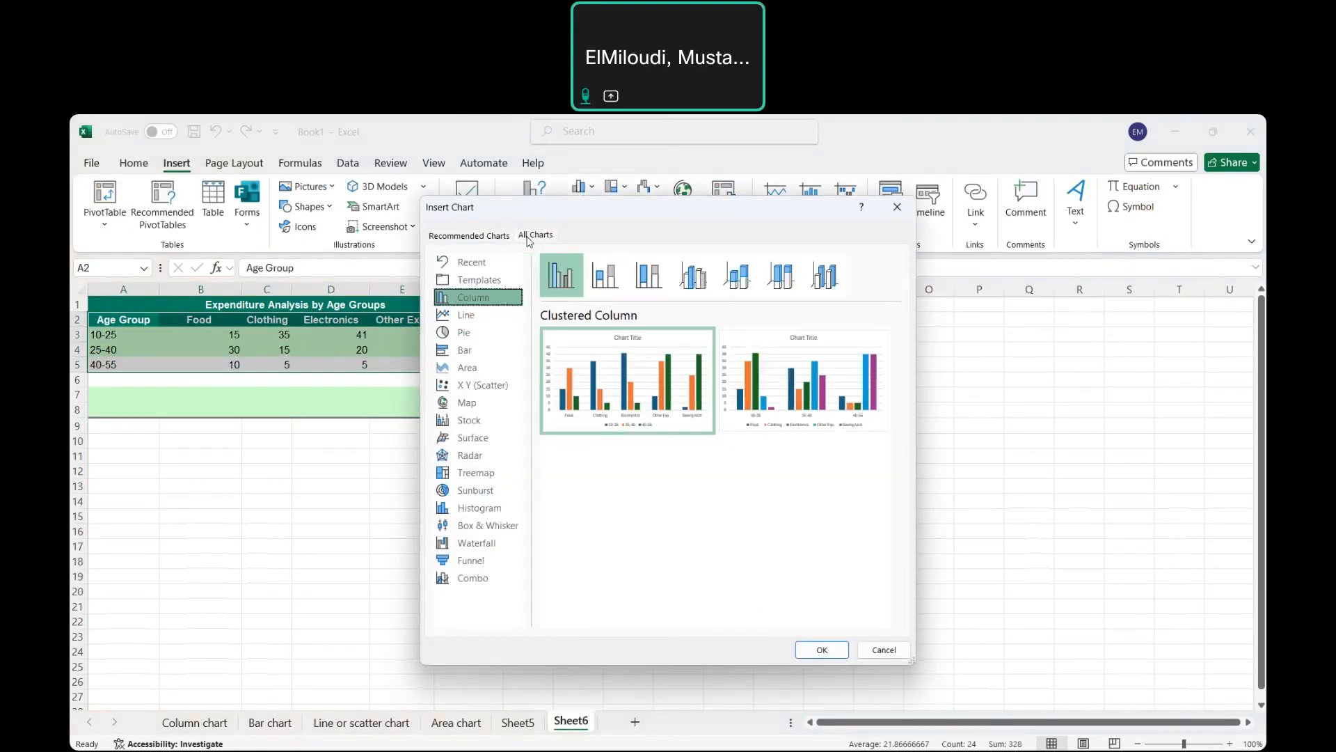
left_click(470, 455)
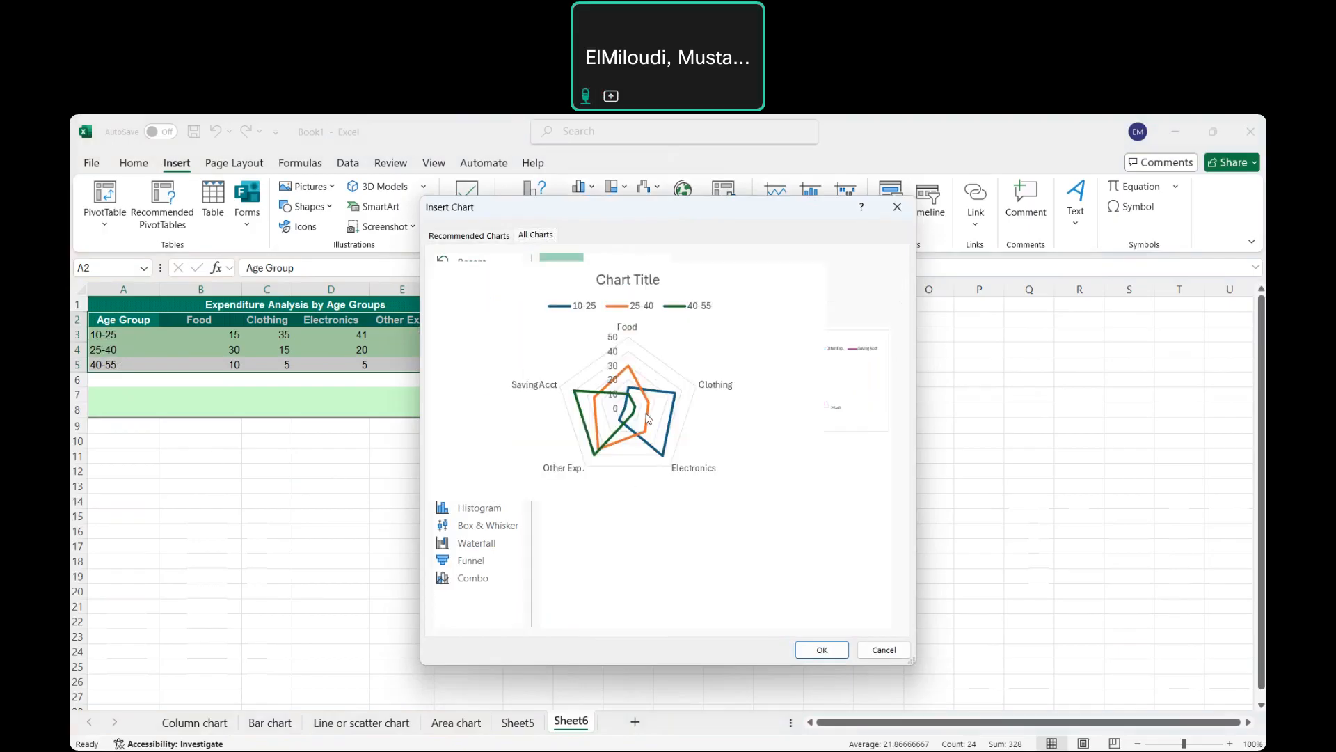
mouse_move(719, 434)
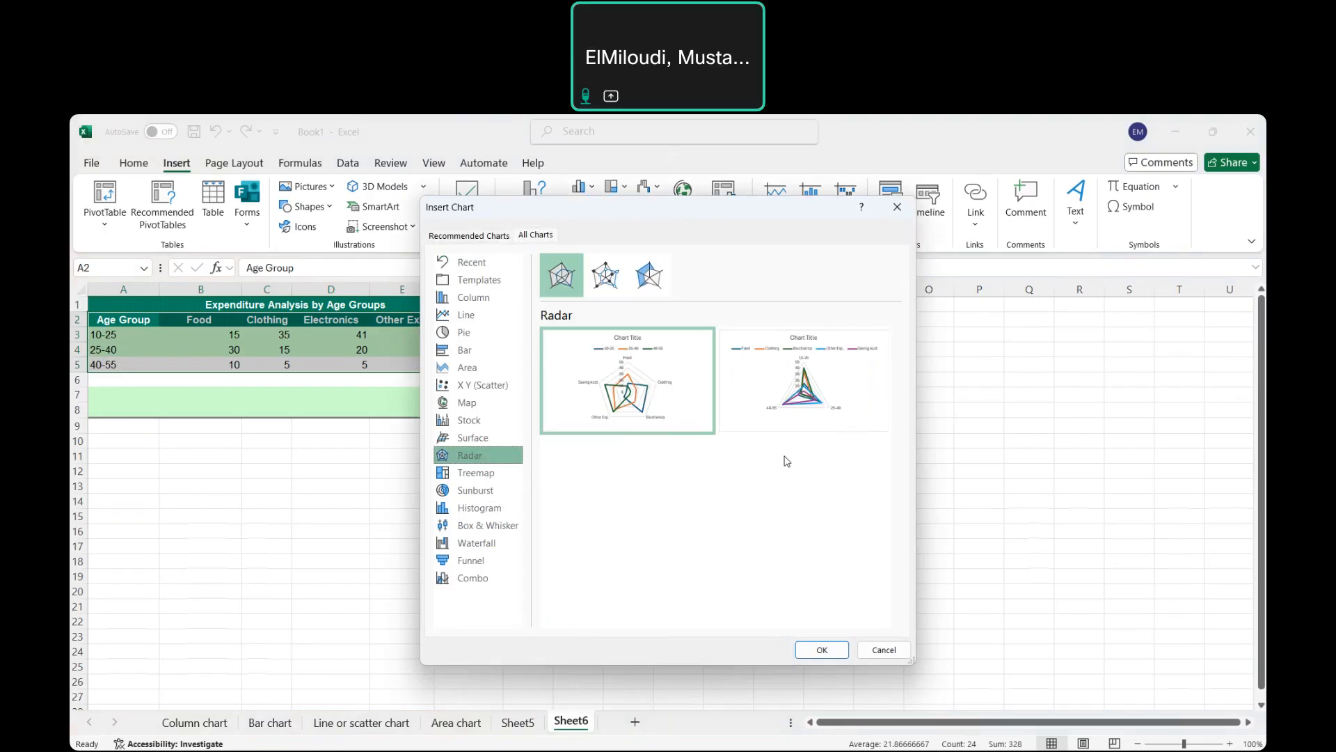
Insert the radar chart, move it below the table and enlarge it.
left_click(822, 650)
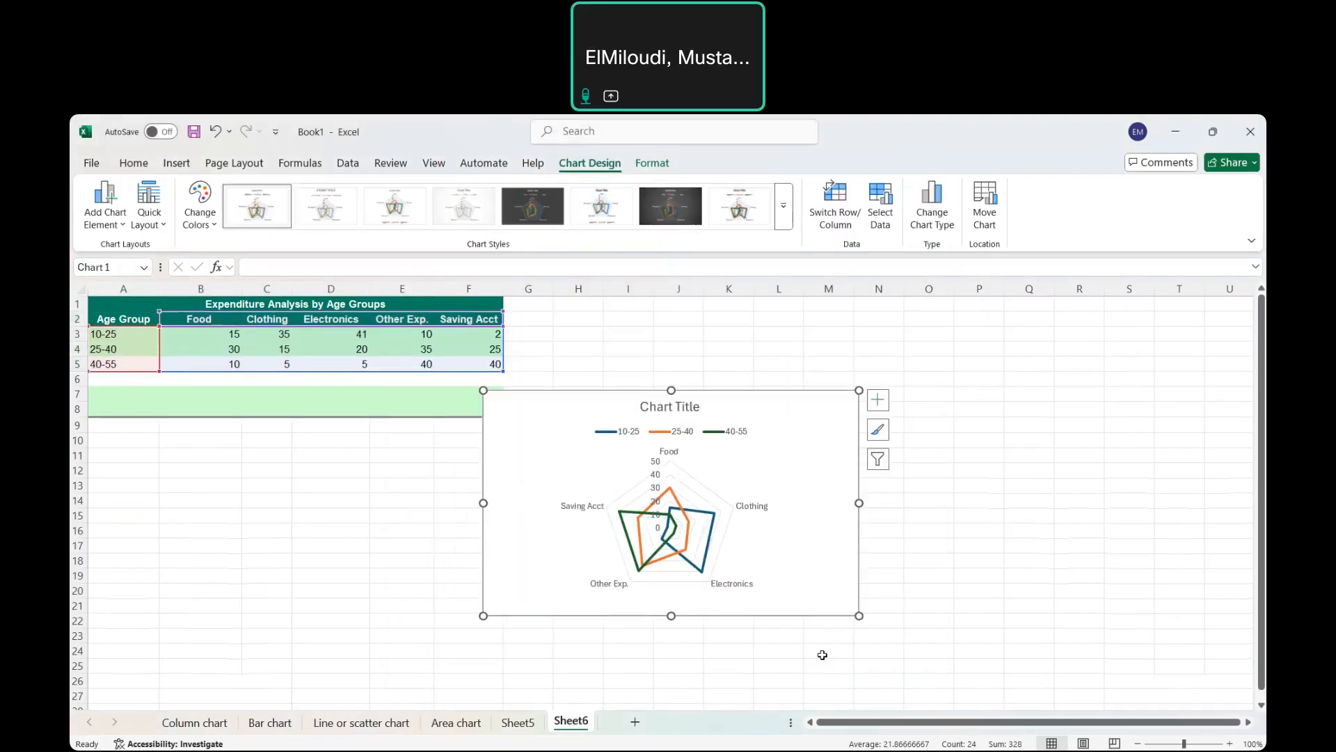
left_click_drag(793, 412, 640, 465)
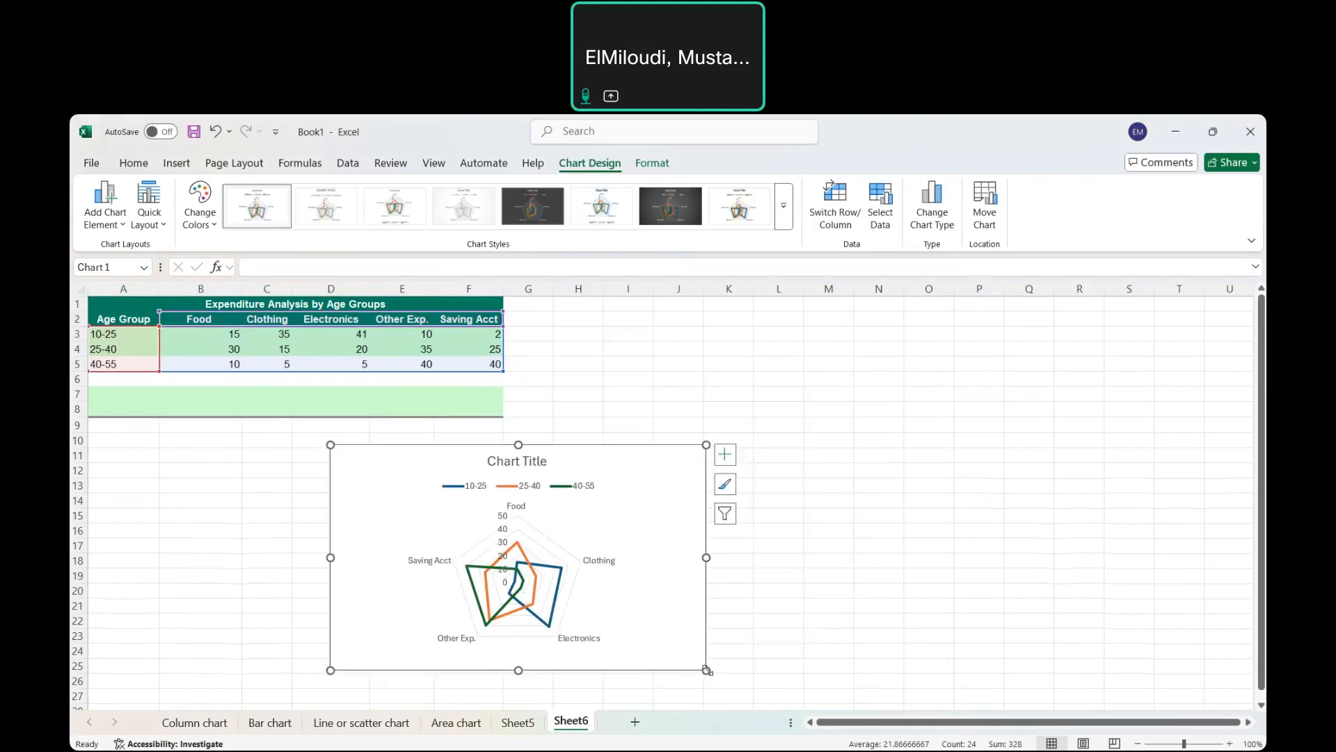
left_click_drag(707, 670, 787, 703)
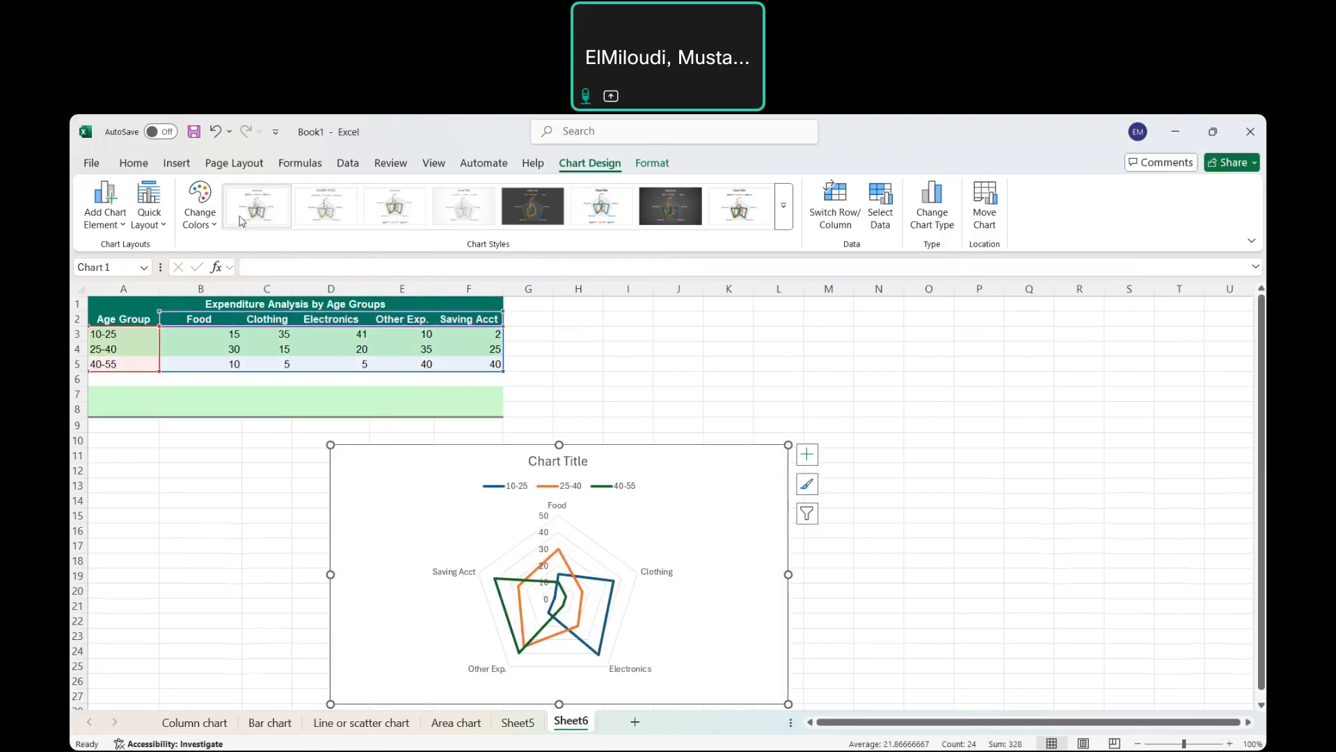
Apply a Chart Style with a bold title and thicker lines to the radar chart.
left_click(201, 209)
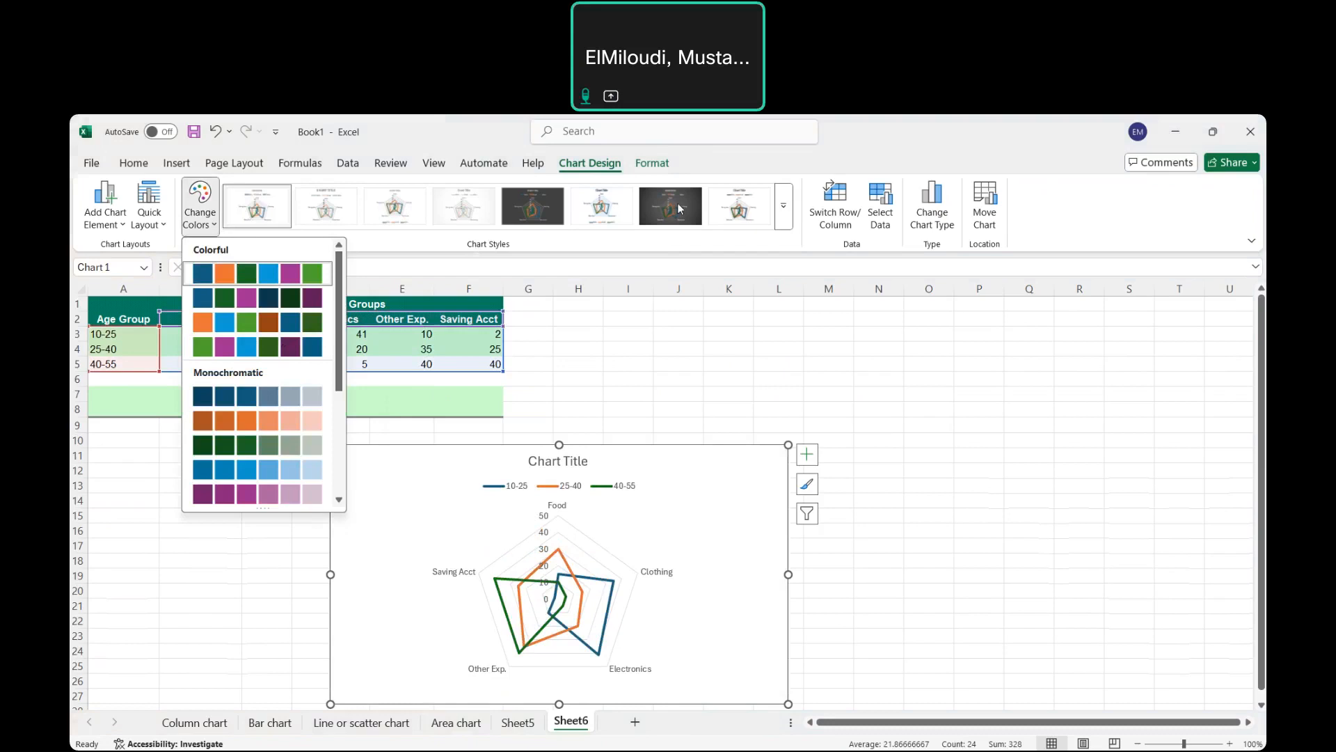
left_click(750, 198)
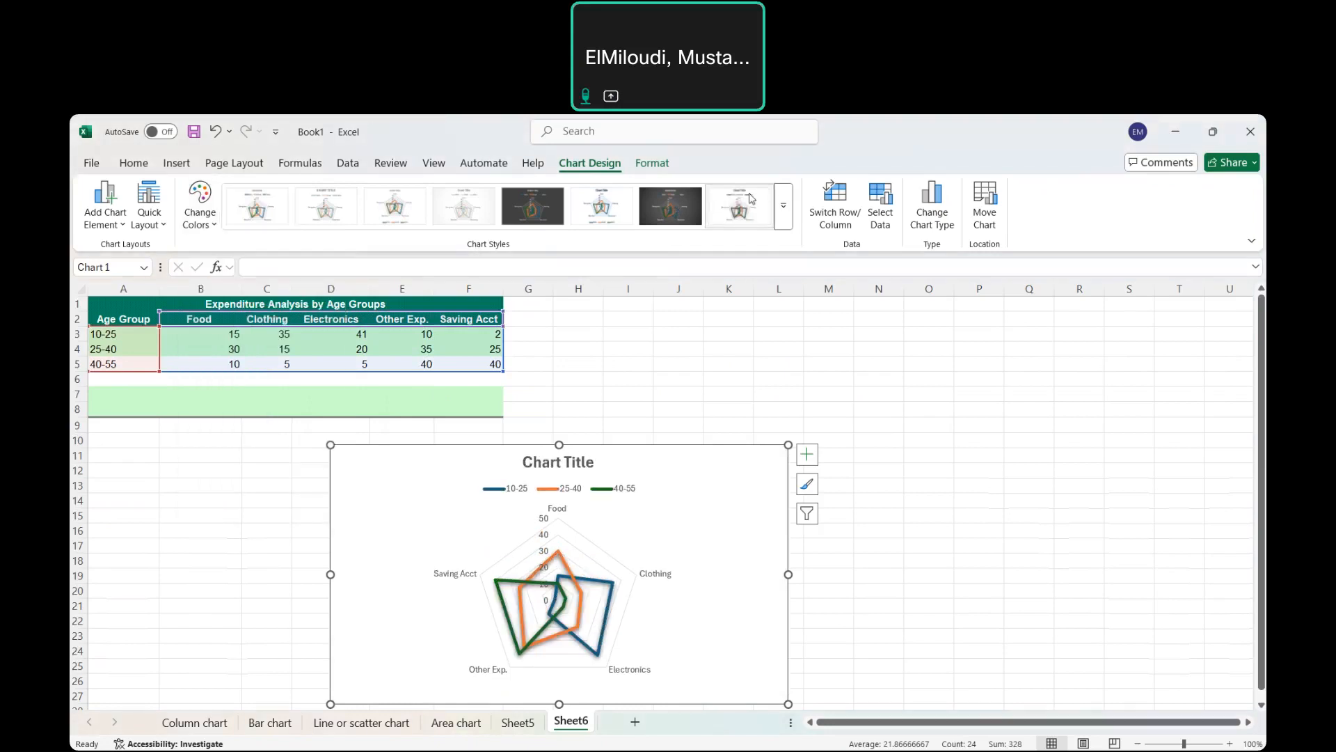
left_click(928, 468)
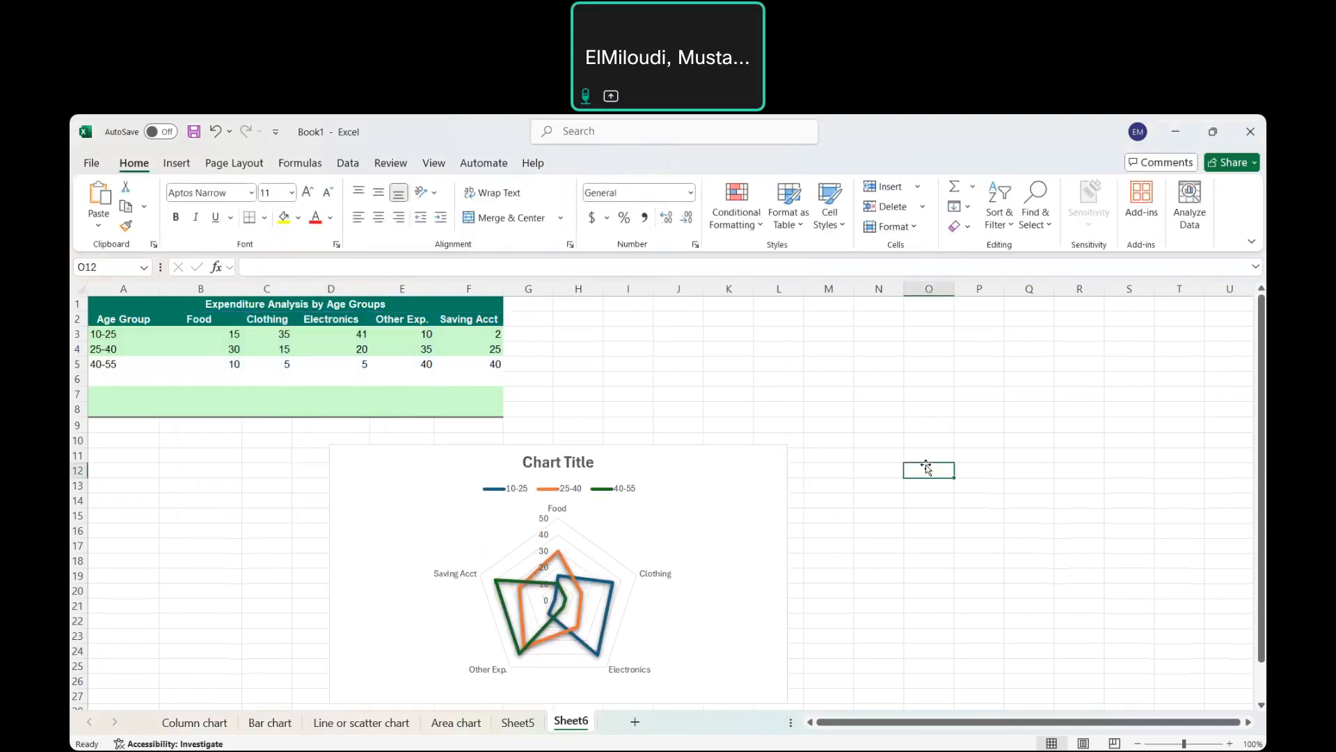
Replace the radar chart's placeholder title with 'Expenditure by age group'.
left_click(589, 463)
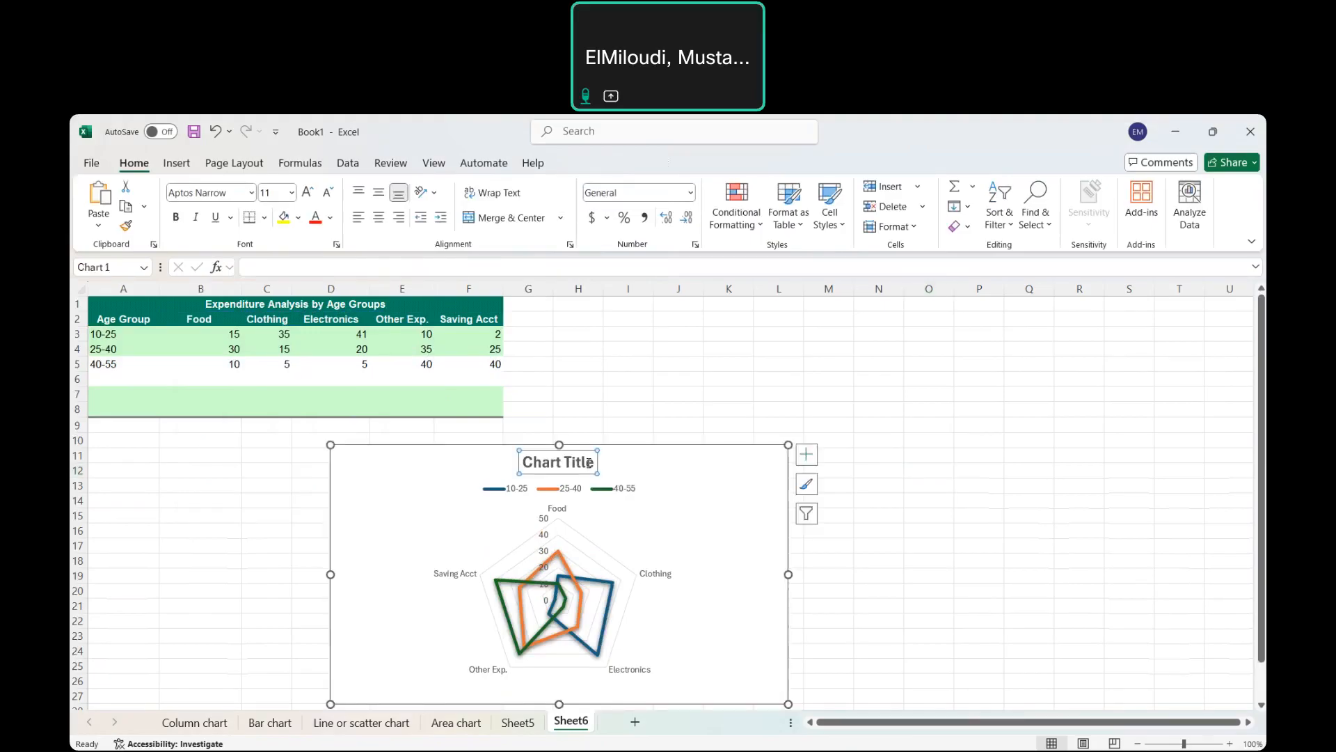
left_click(590, 464)
key("BackSpace")
key("BackSpace")
key("BackSpace")
key("BackSpace")
key("BackSpace")
key("BackSpace")
key("BackSpace")
key("BackSpace")
key("BackSpace")
key("BackSpace")
key("BackSpace")
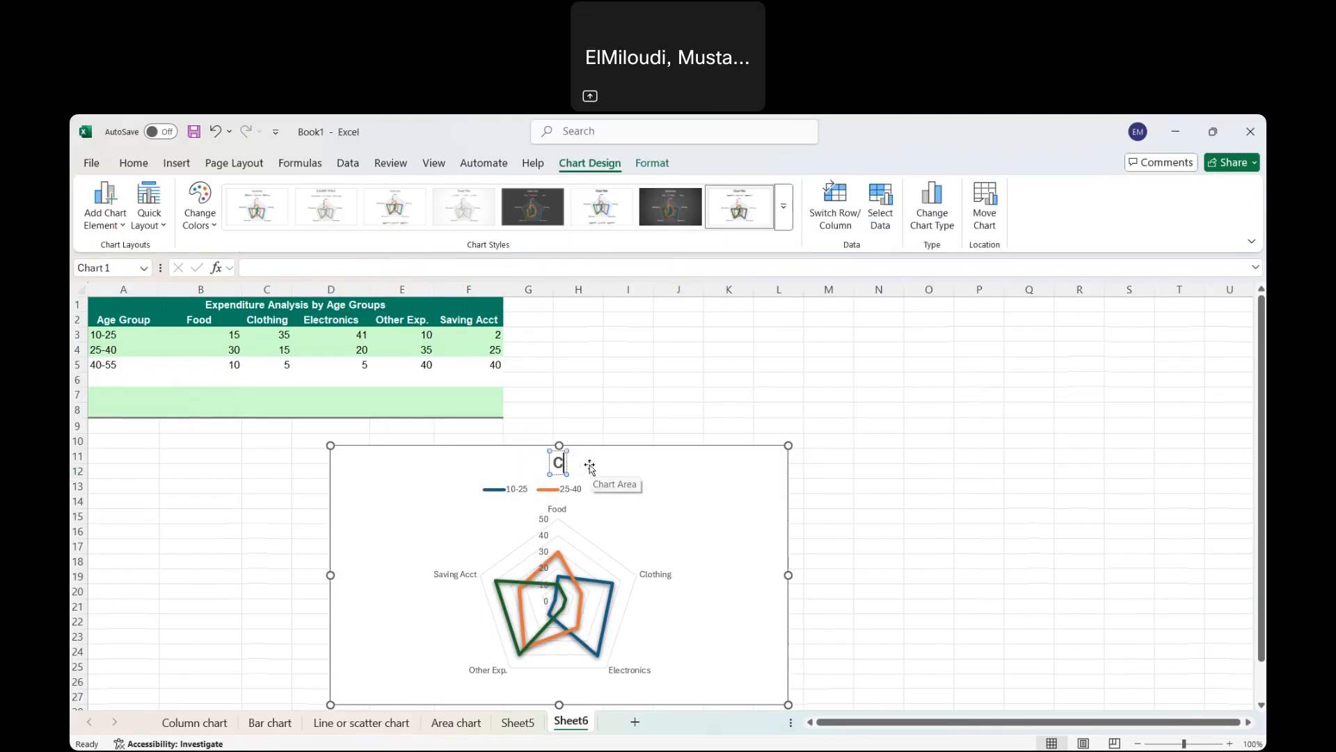
type("Expen")
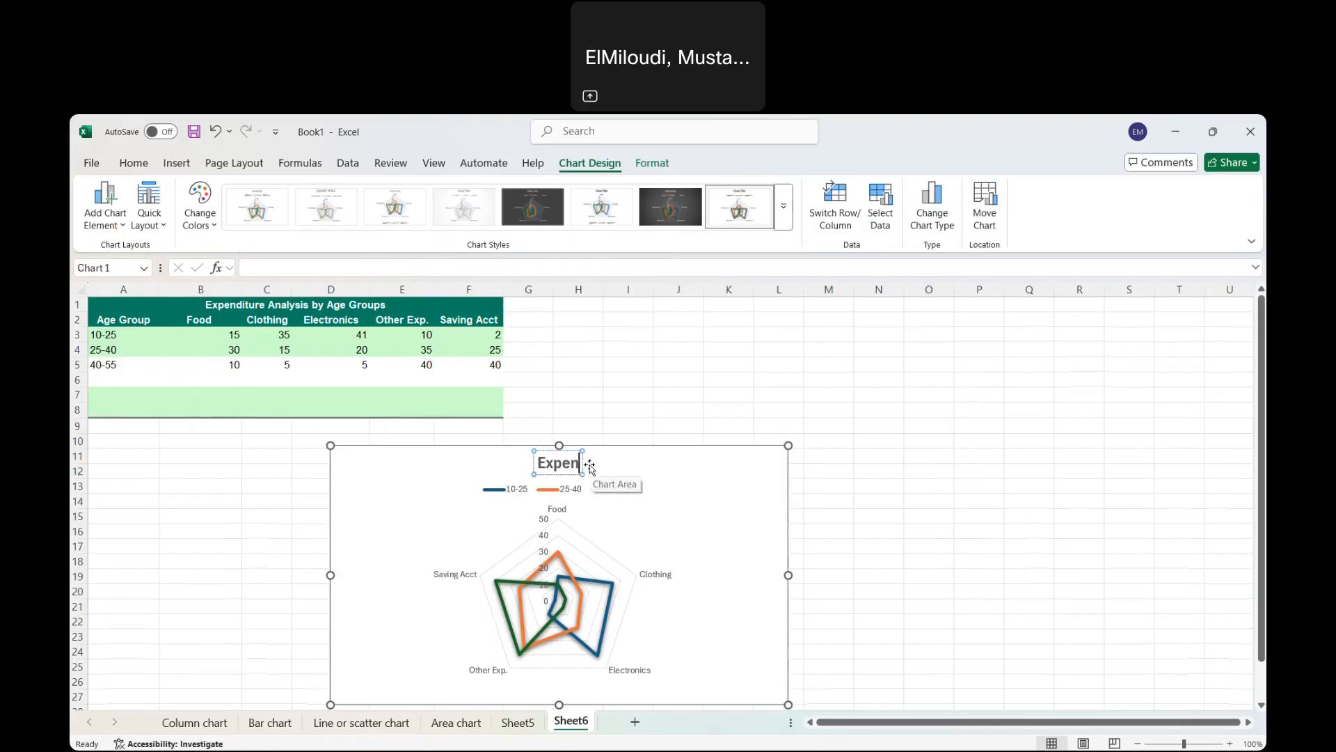
type("diture")
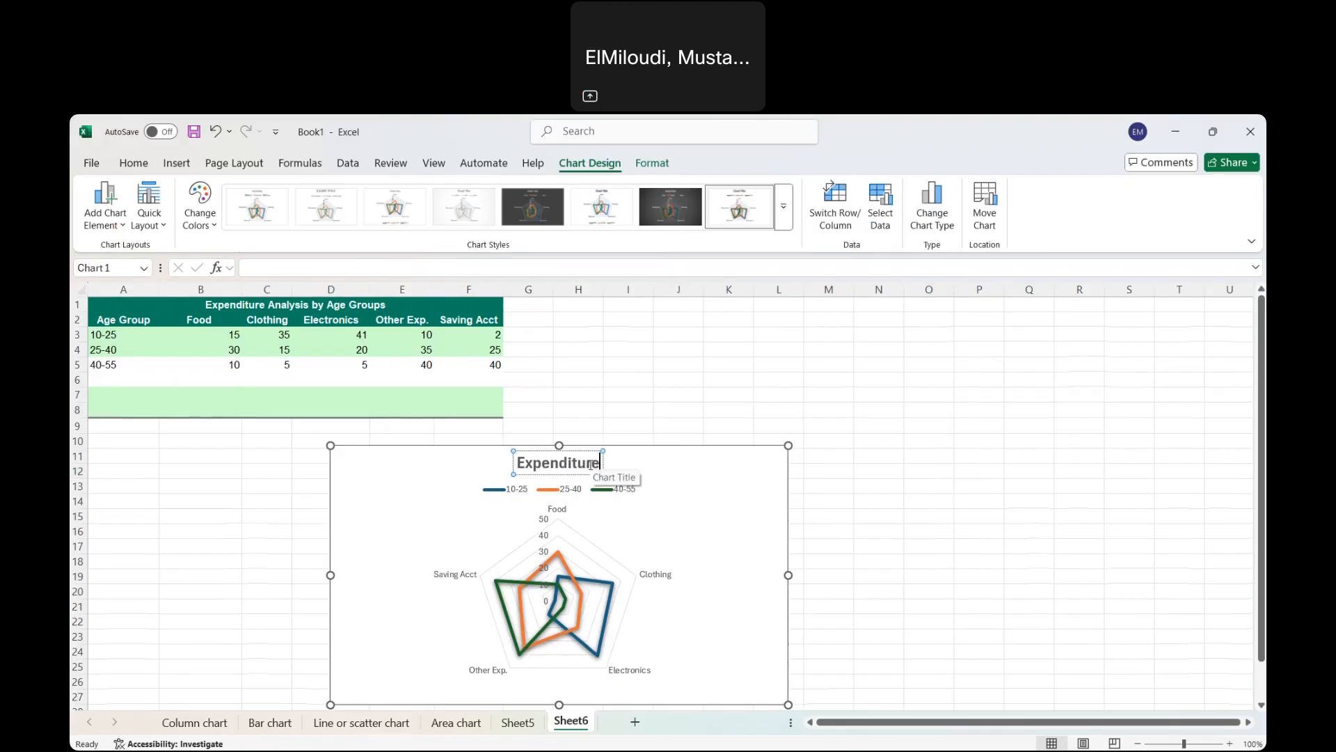
type(" A")
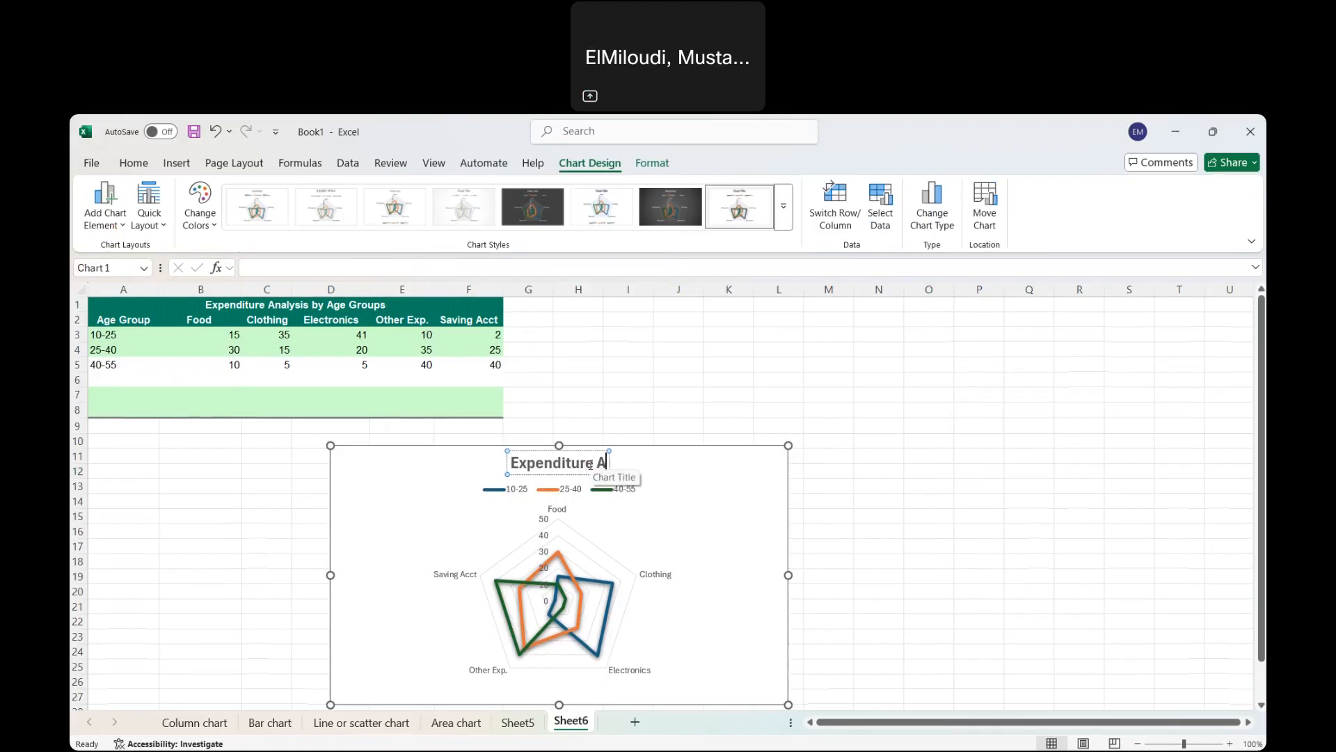
key("BackSpace")
type("by age")
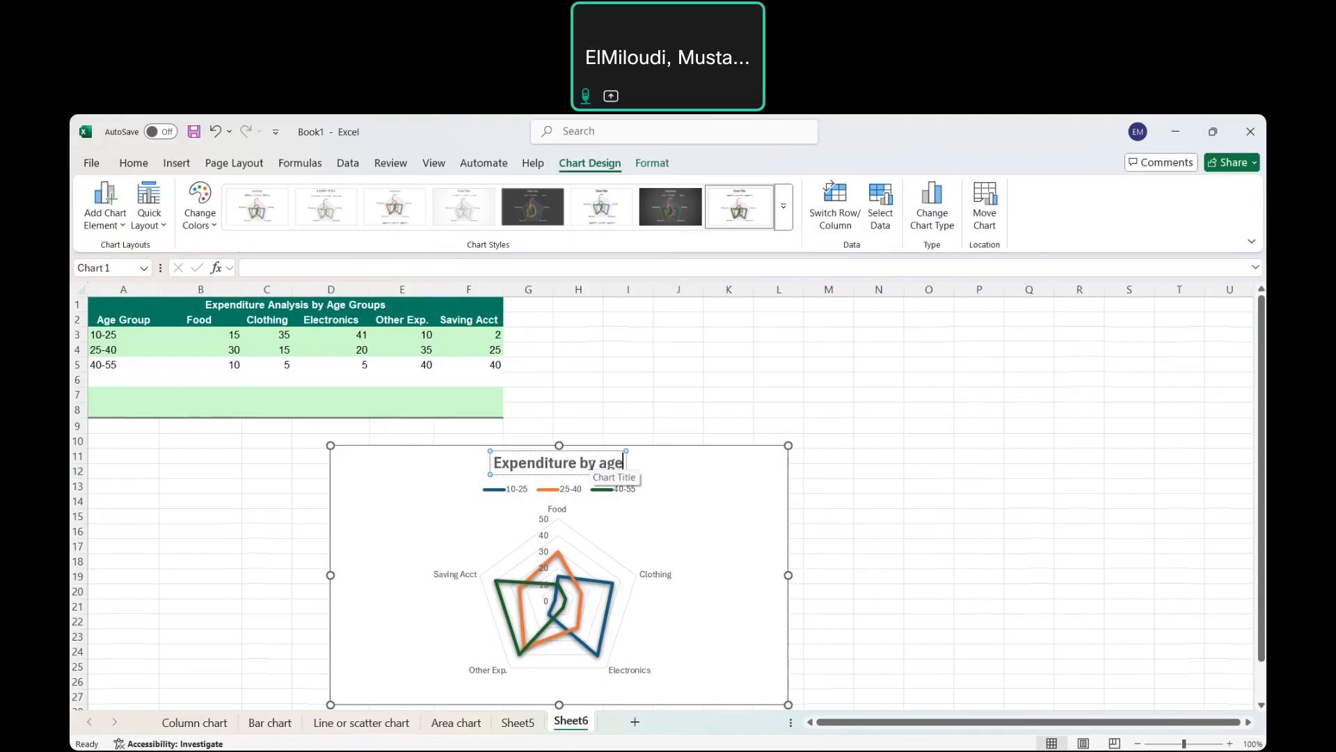
type(" group")
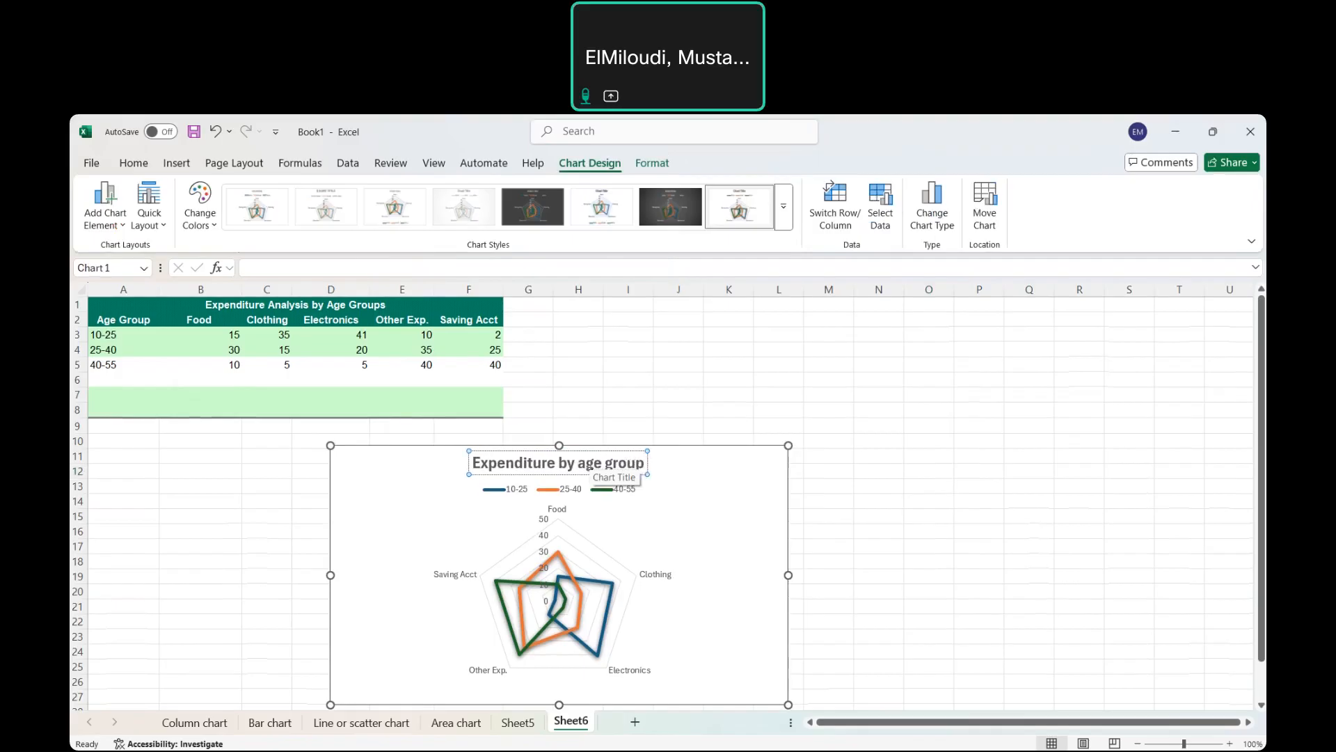
left_click(912, 529)
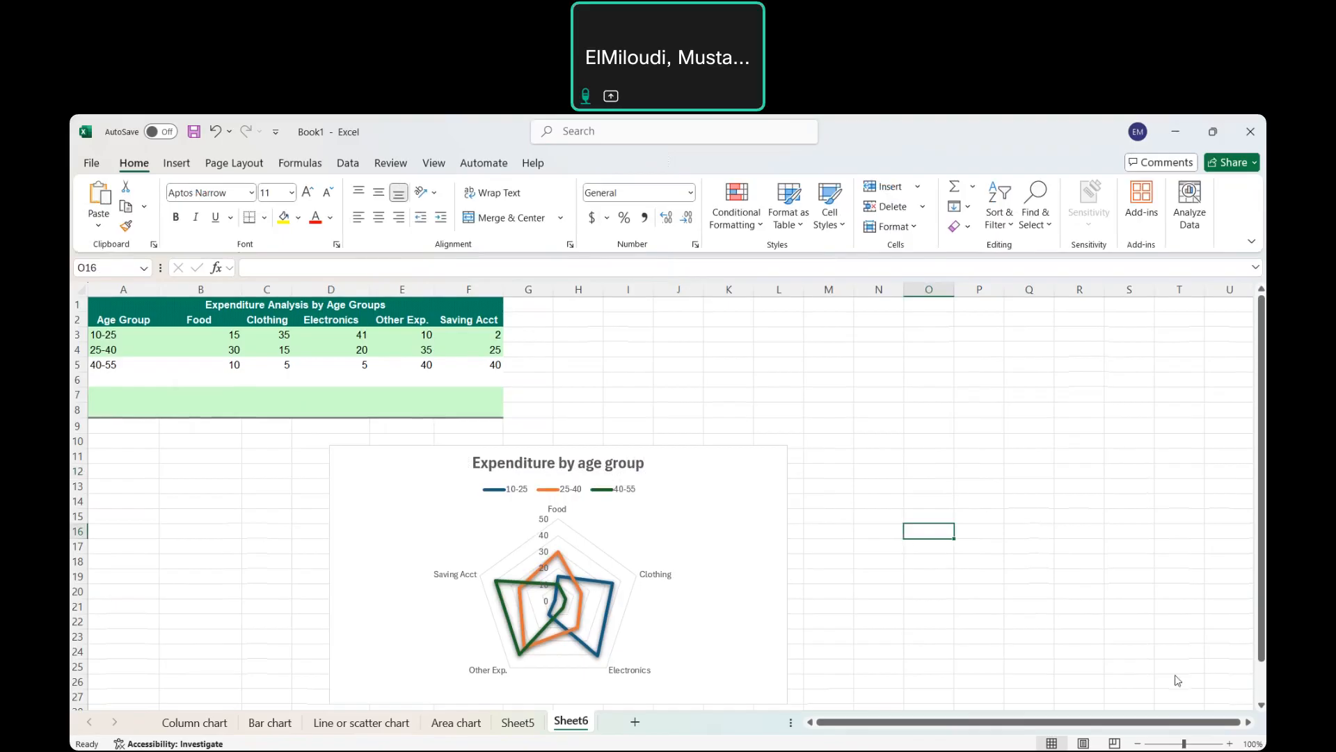
left_click(1162, 690)
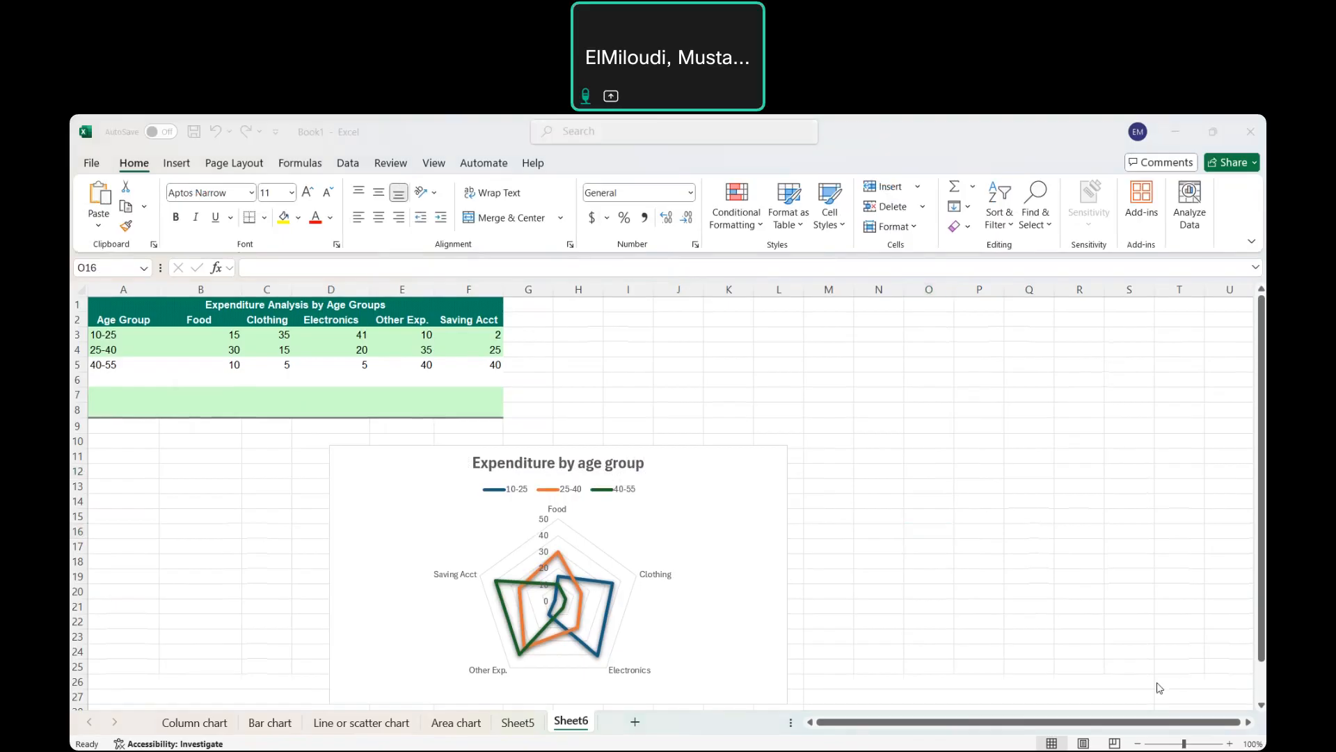